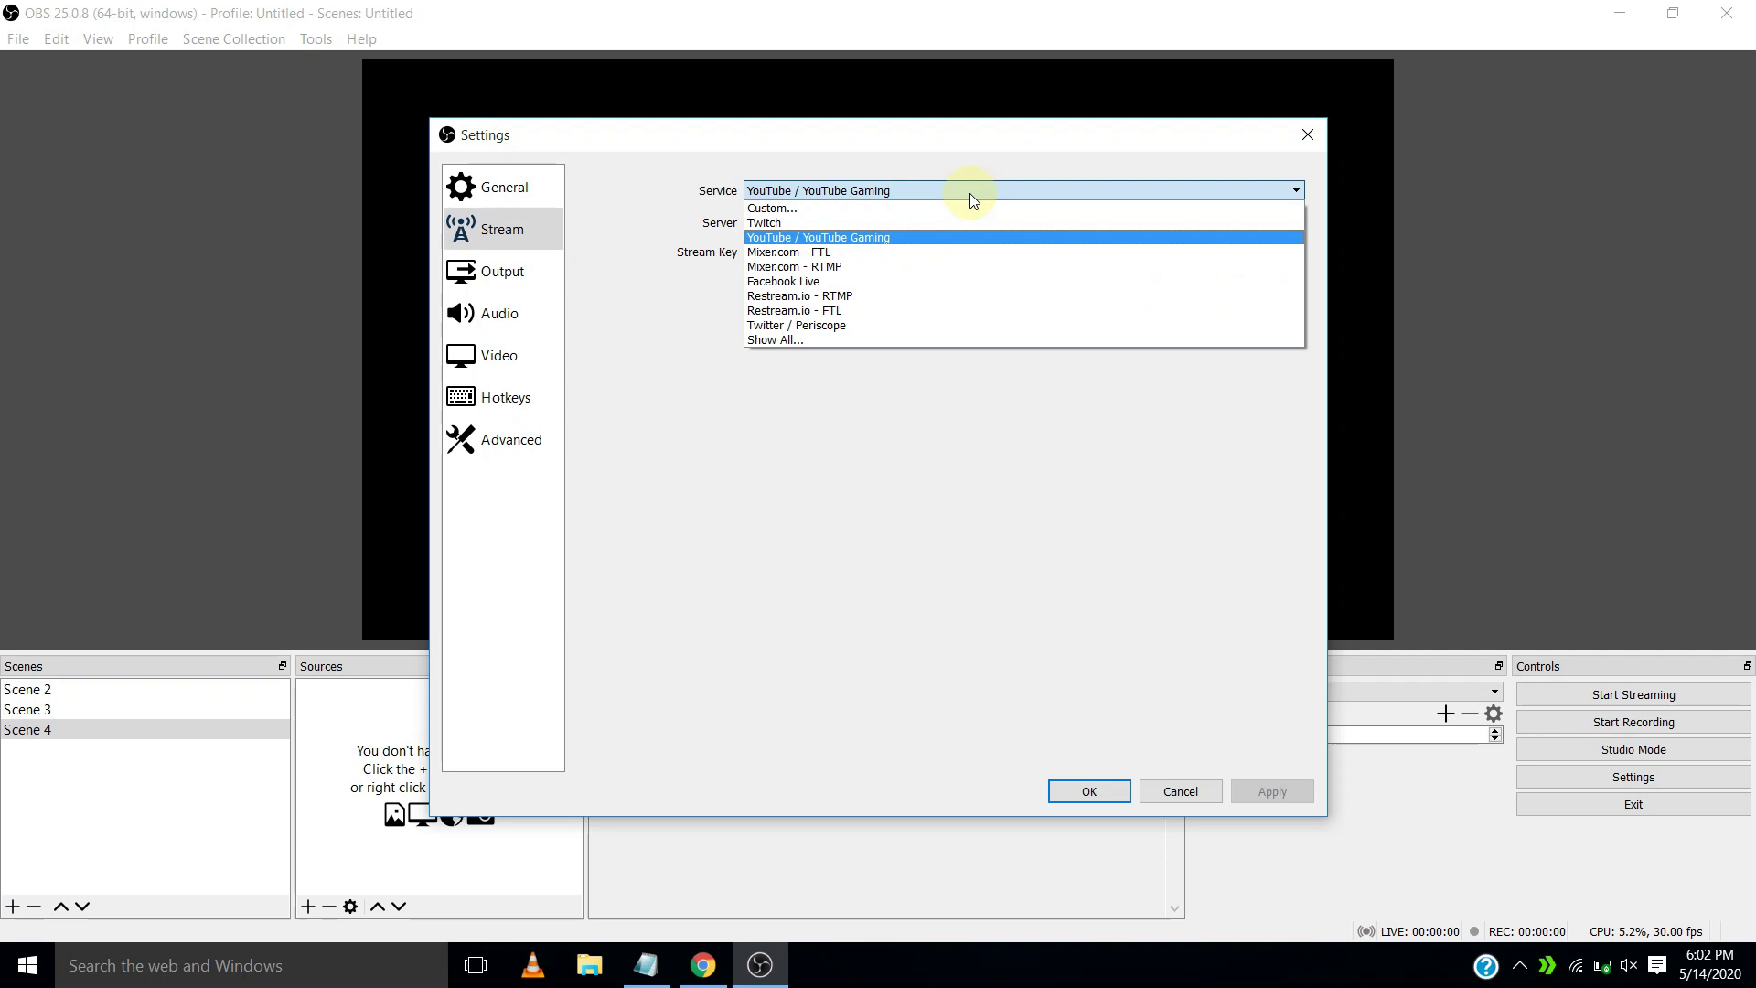
Select YouTube / YouTube Gaming as the streaming service and open its stream key page in a maximized browser window
left_click(969, 194)
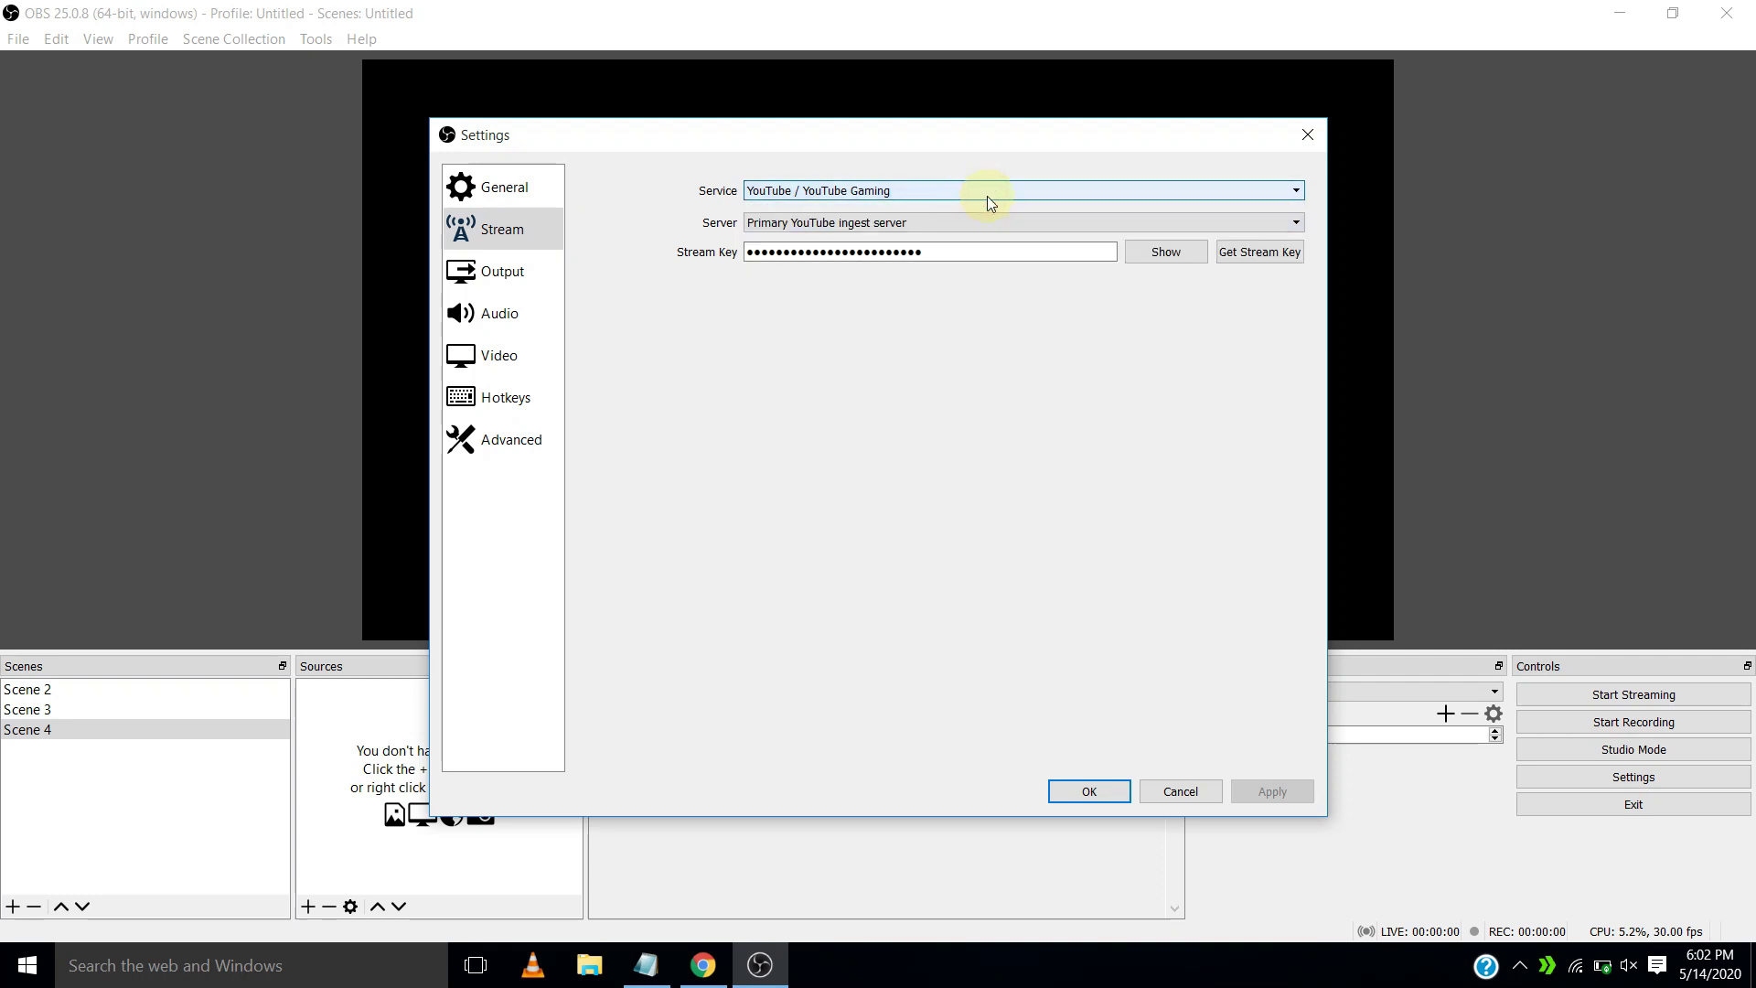
left_click(1279, 261)
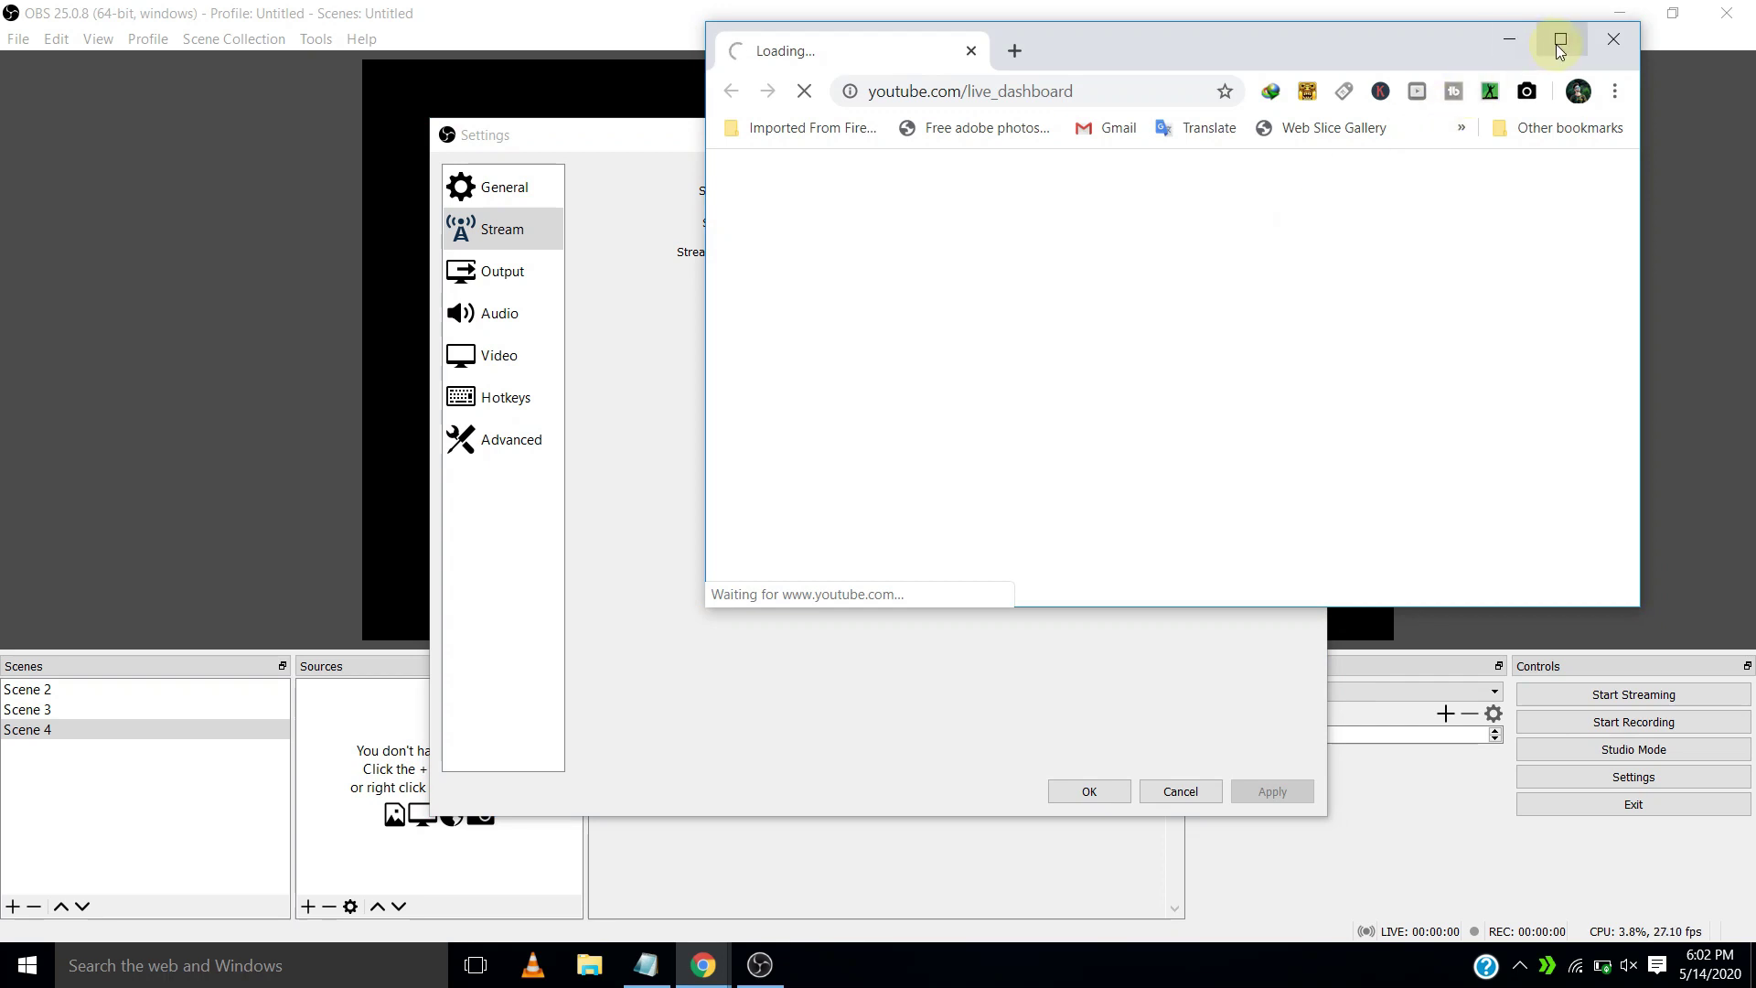
left_click(1559, 41)
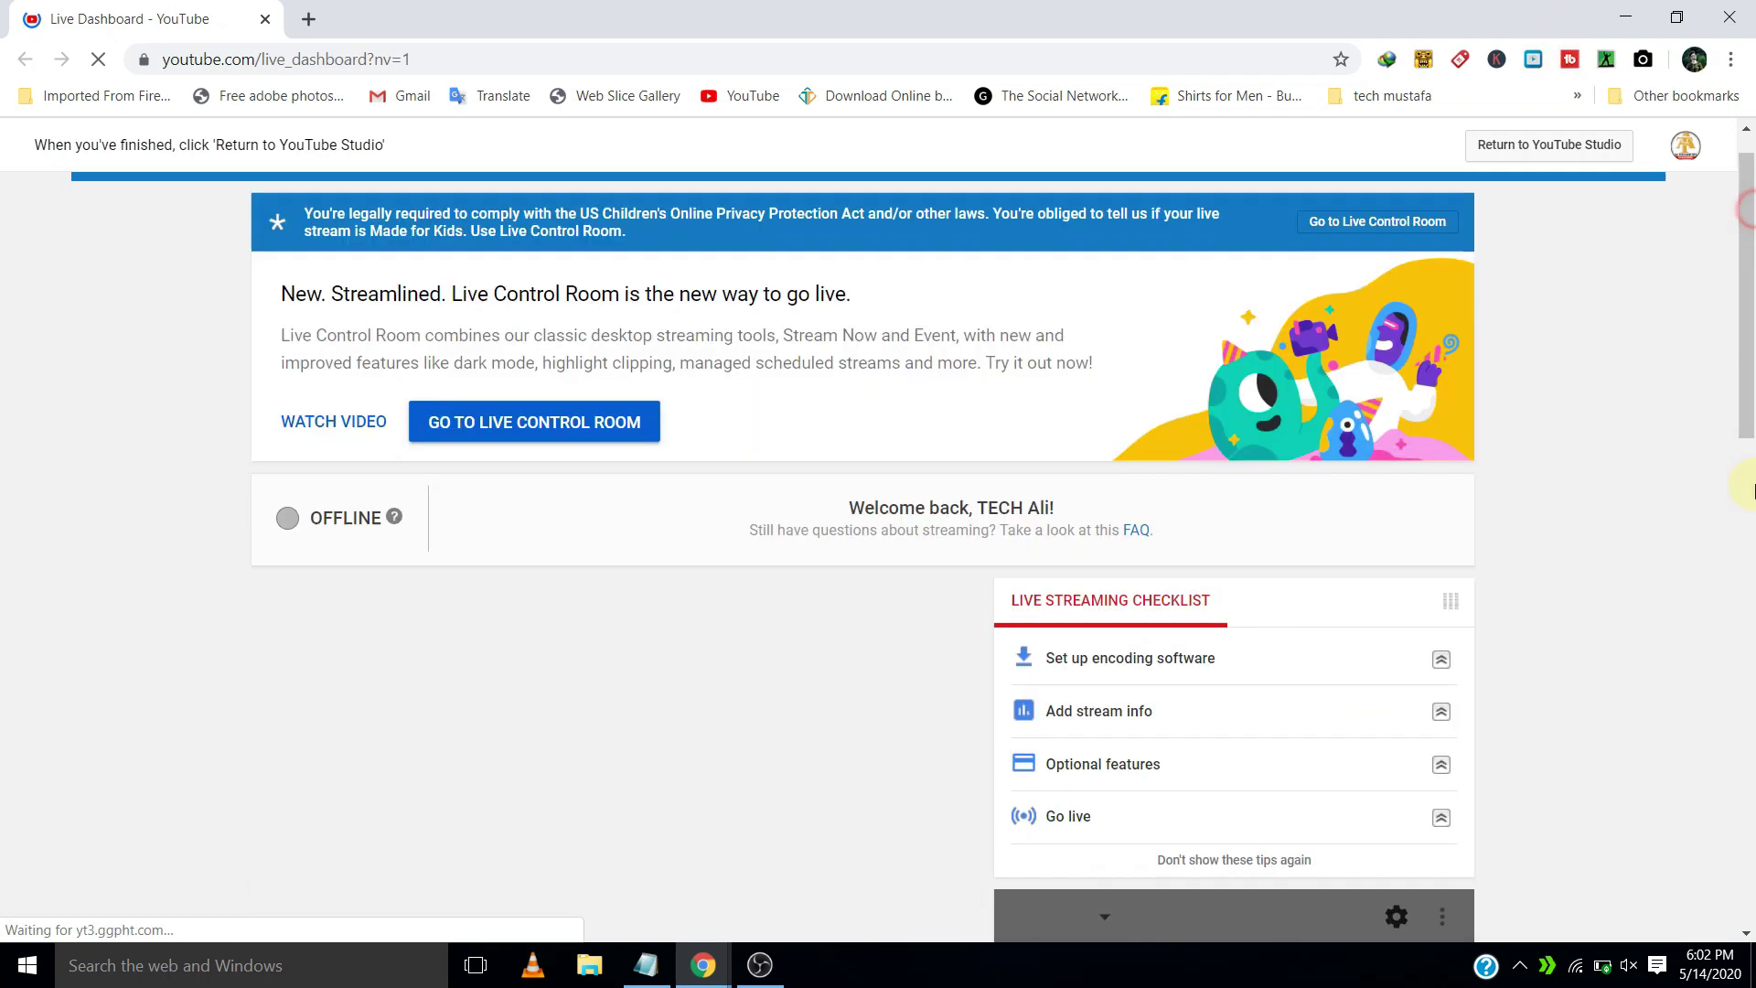
Reveal and copy the stream key in the Live Dashboard's encoder setup, then hide it again
left_click(1747, 605)
left_click_drag(1747, 606, 1713, 705)
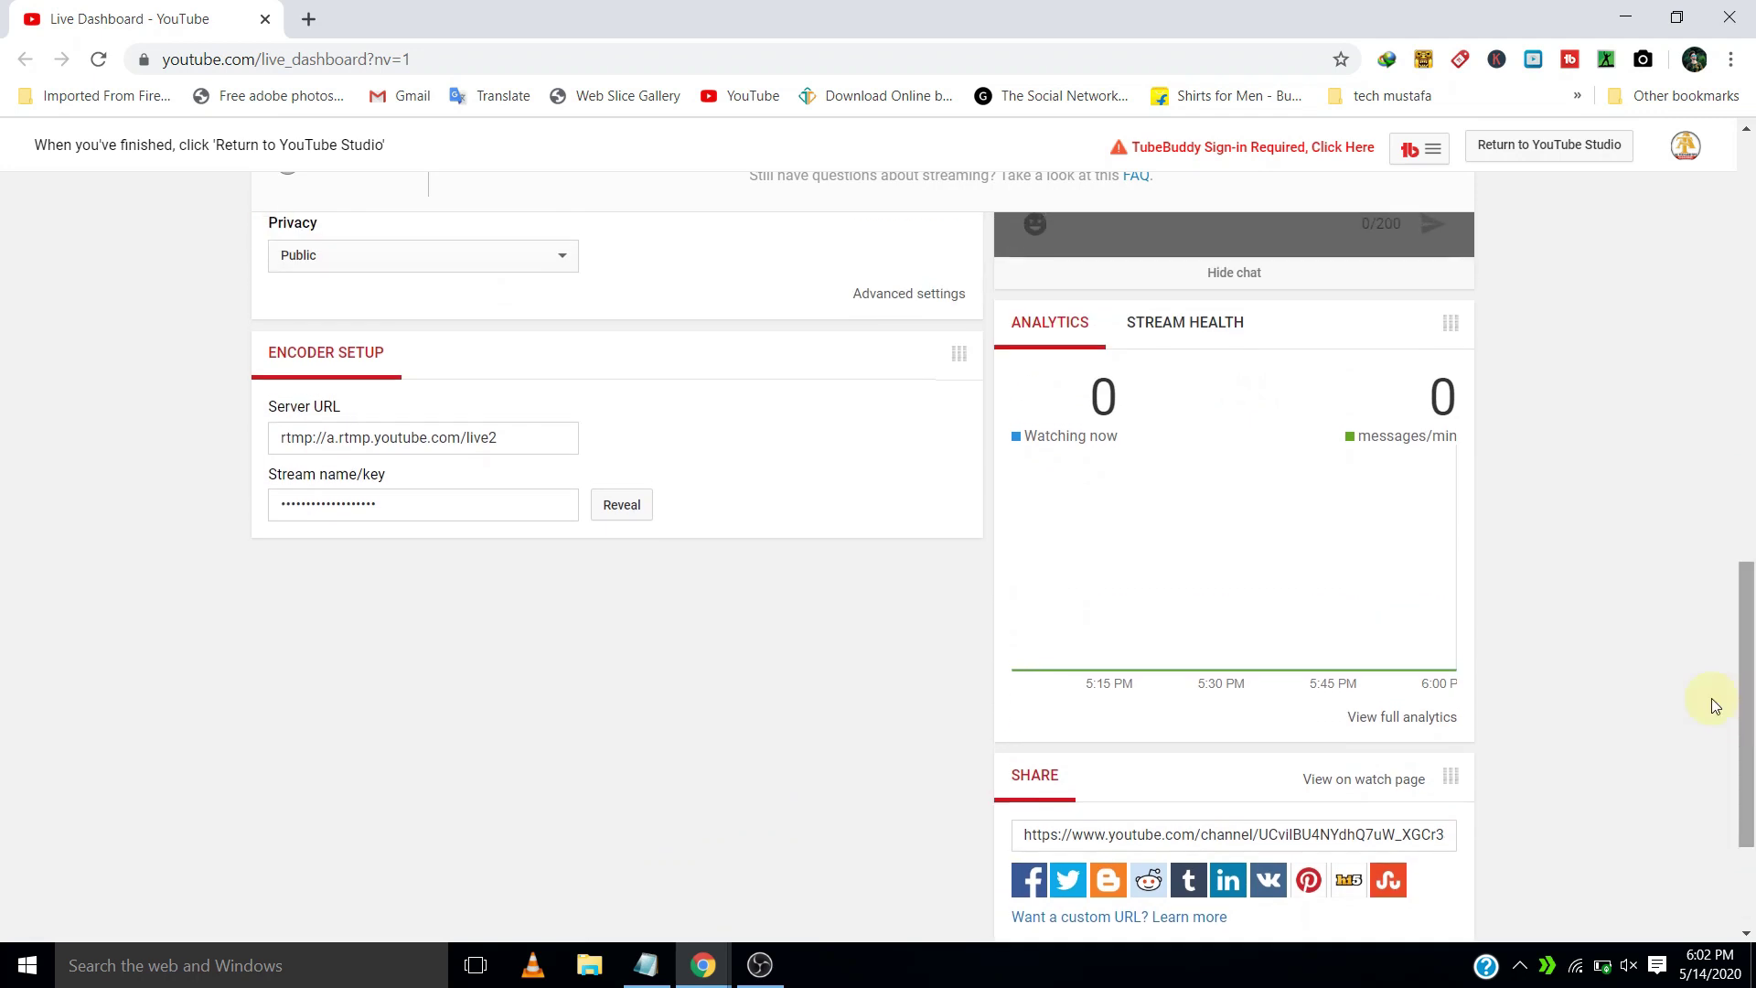
left_click_drag(267, 477, 395, 476)
left_click(395, 476)
left_click(628, 512)
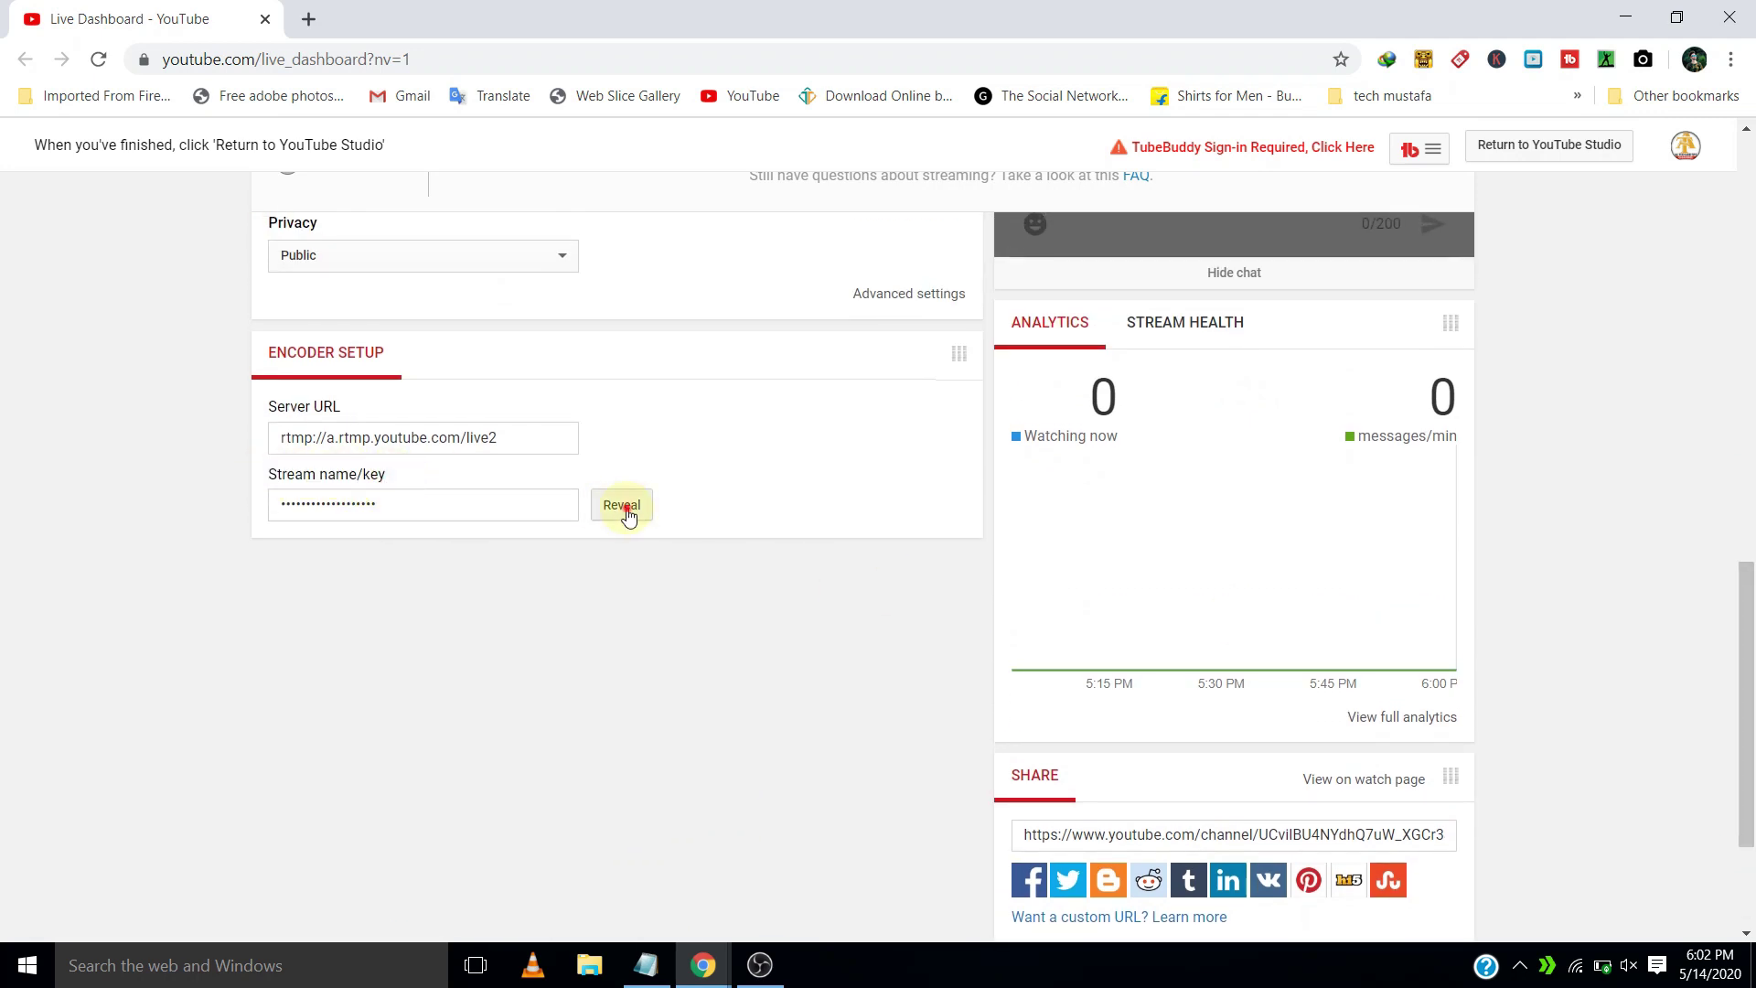
left_click(507, 509)
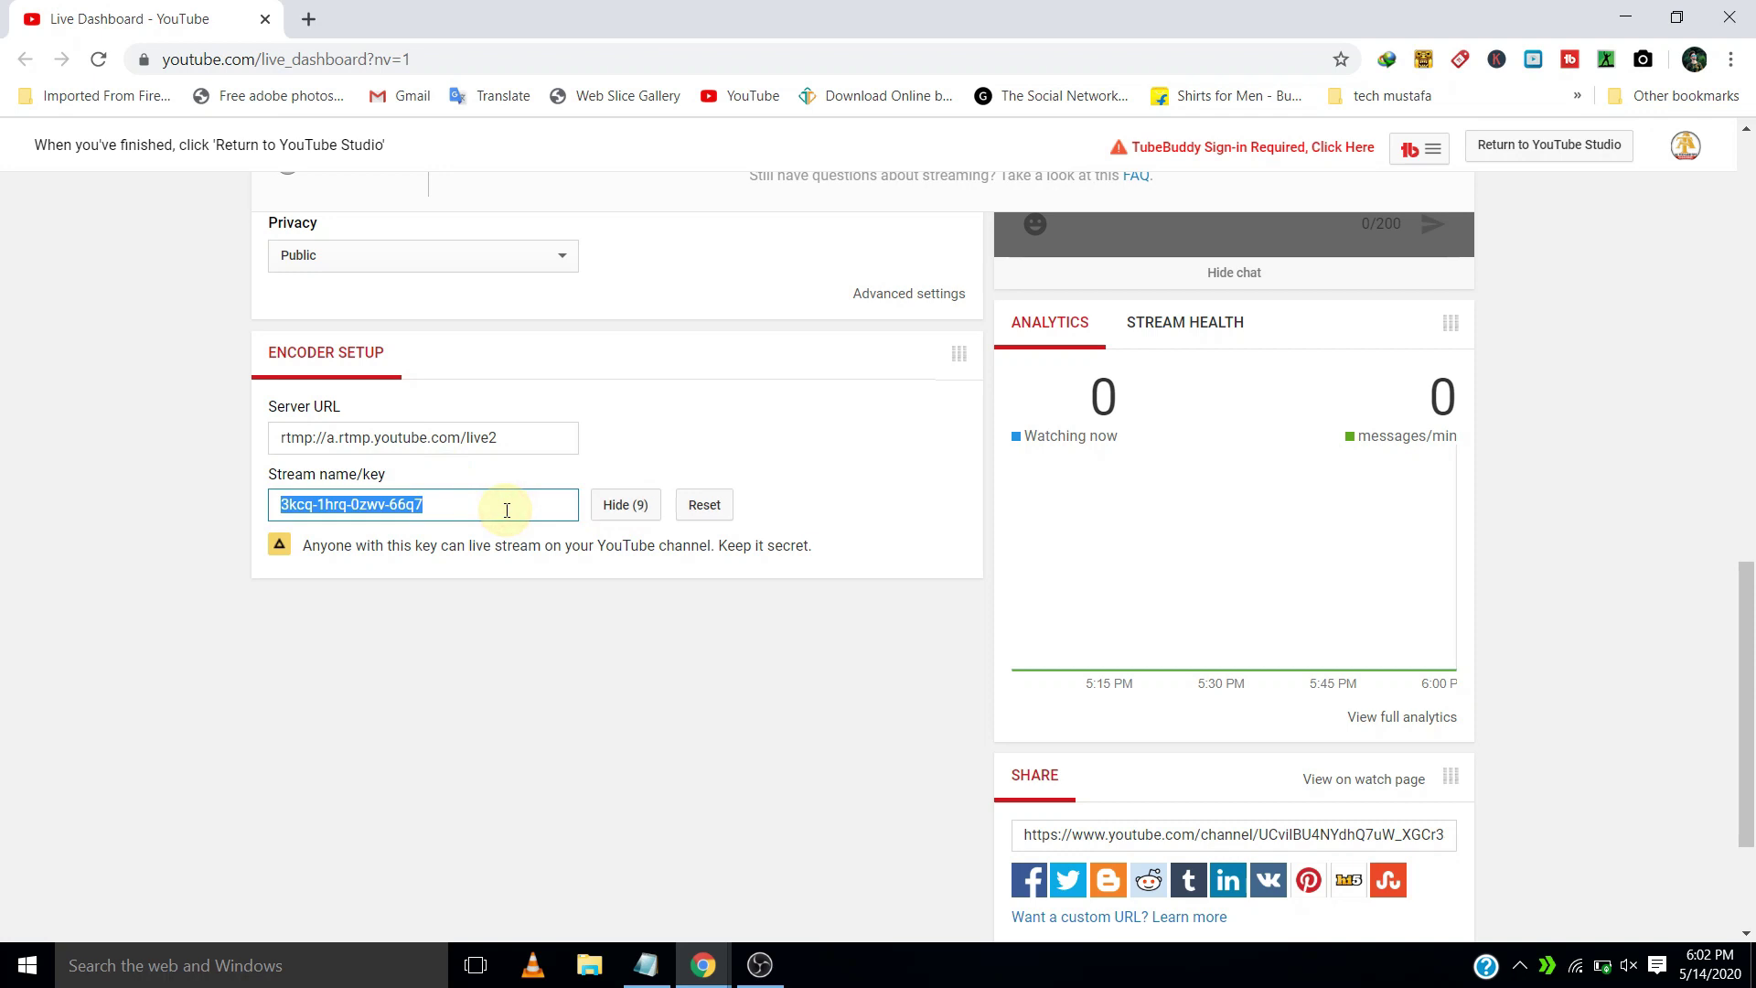
left_click(622, 506)
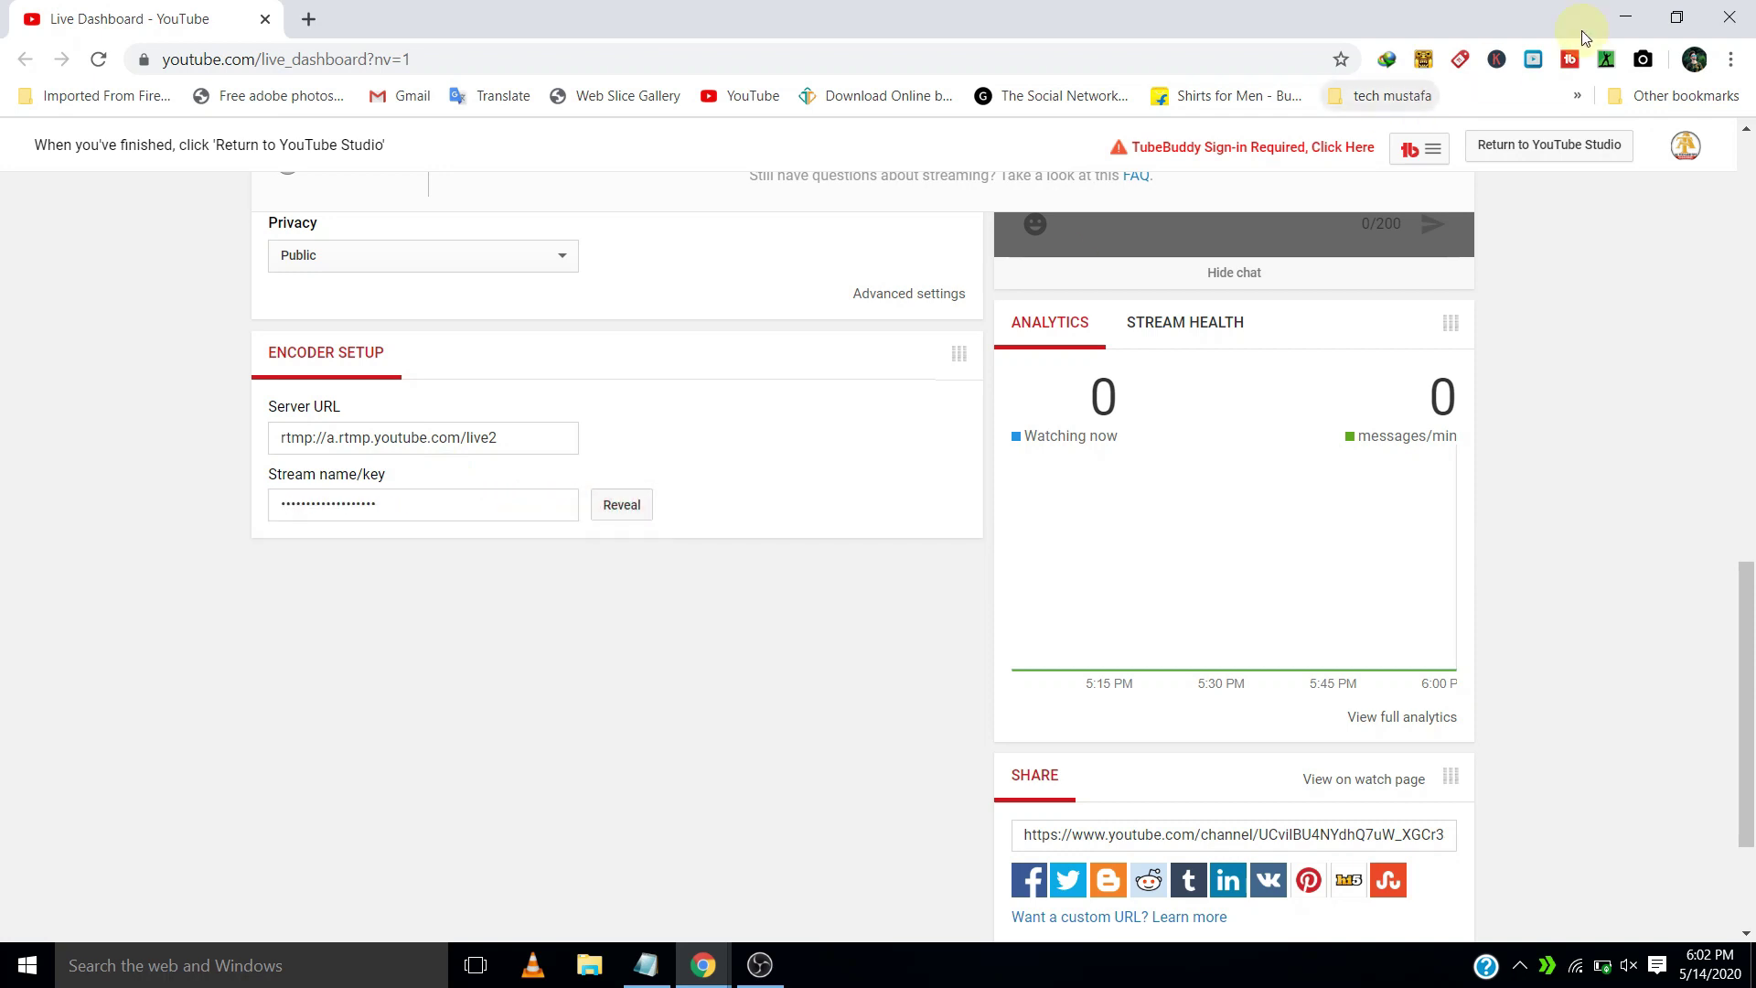
Return to the OBS stream settings, replace the stream key with the copied one and apply the change
left_click(1625, 11)
double_click(964, 255)
key("BackSpace")
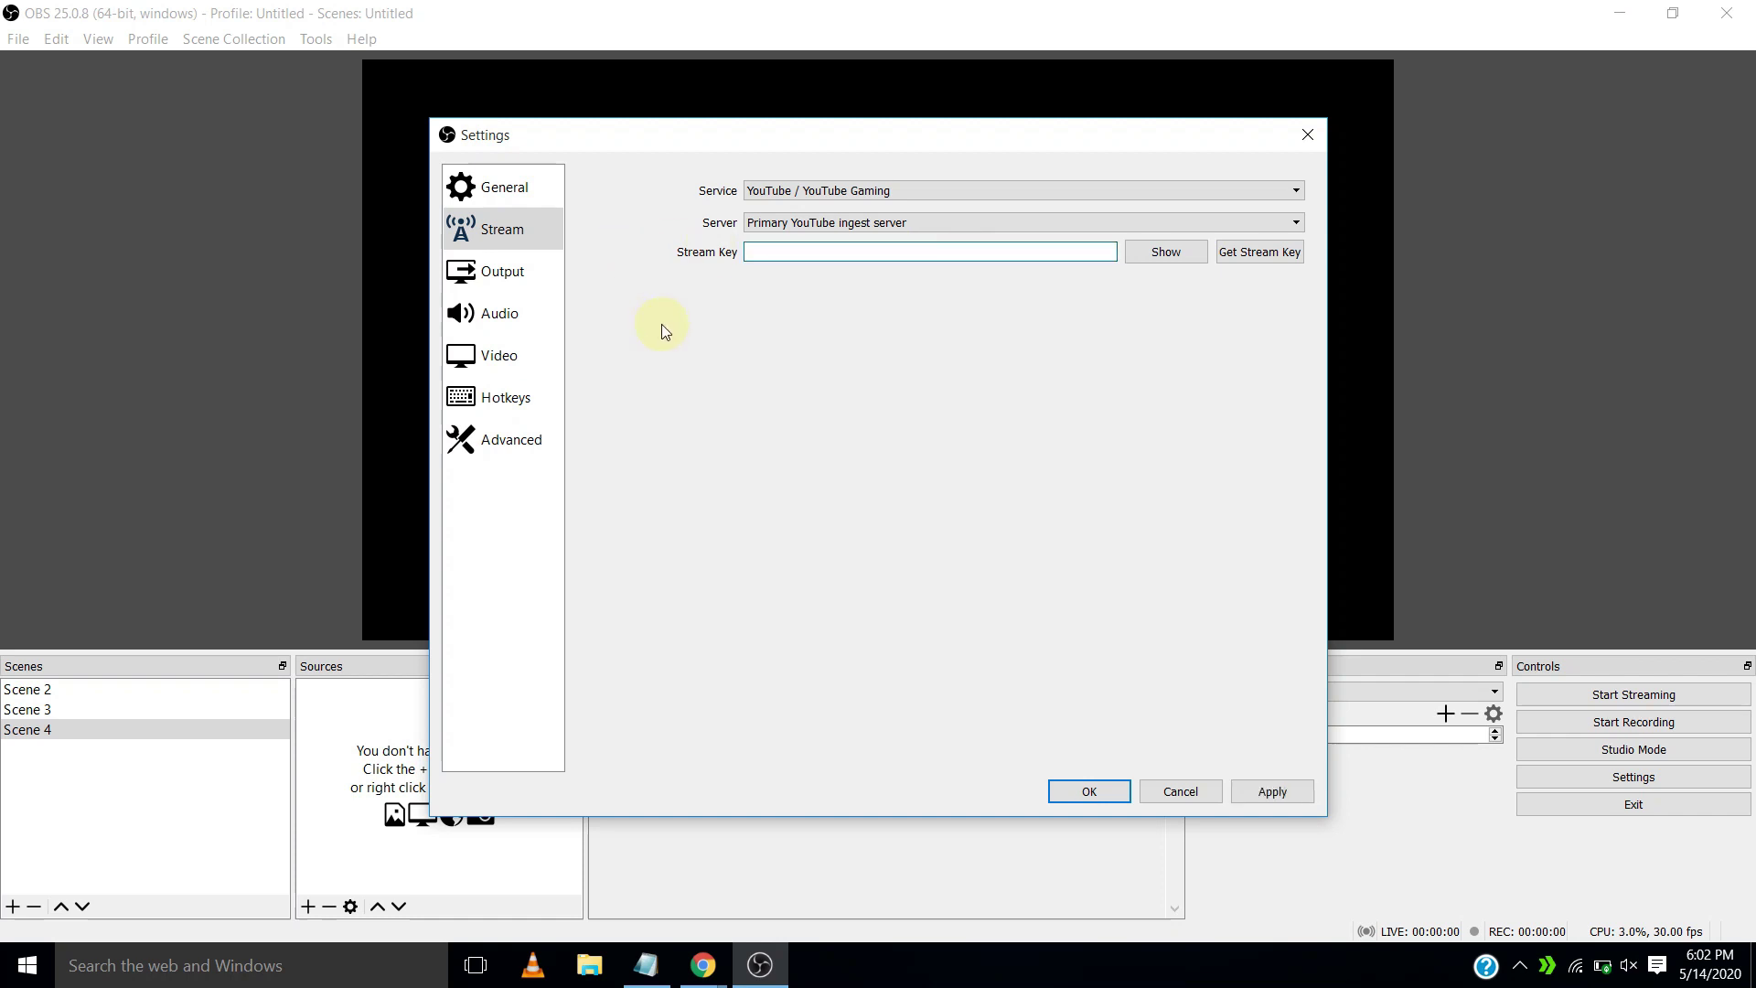
key("ctrl+v")
left_click(1261, 794)
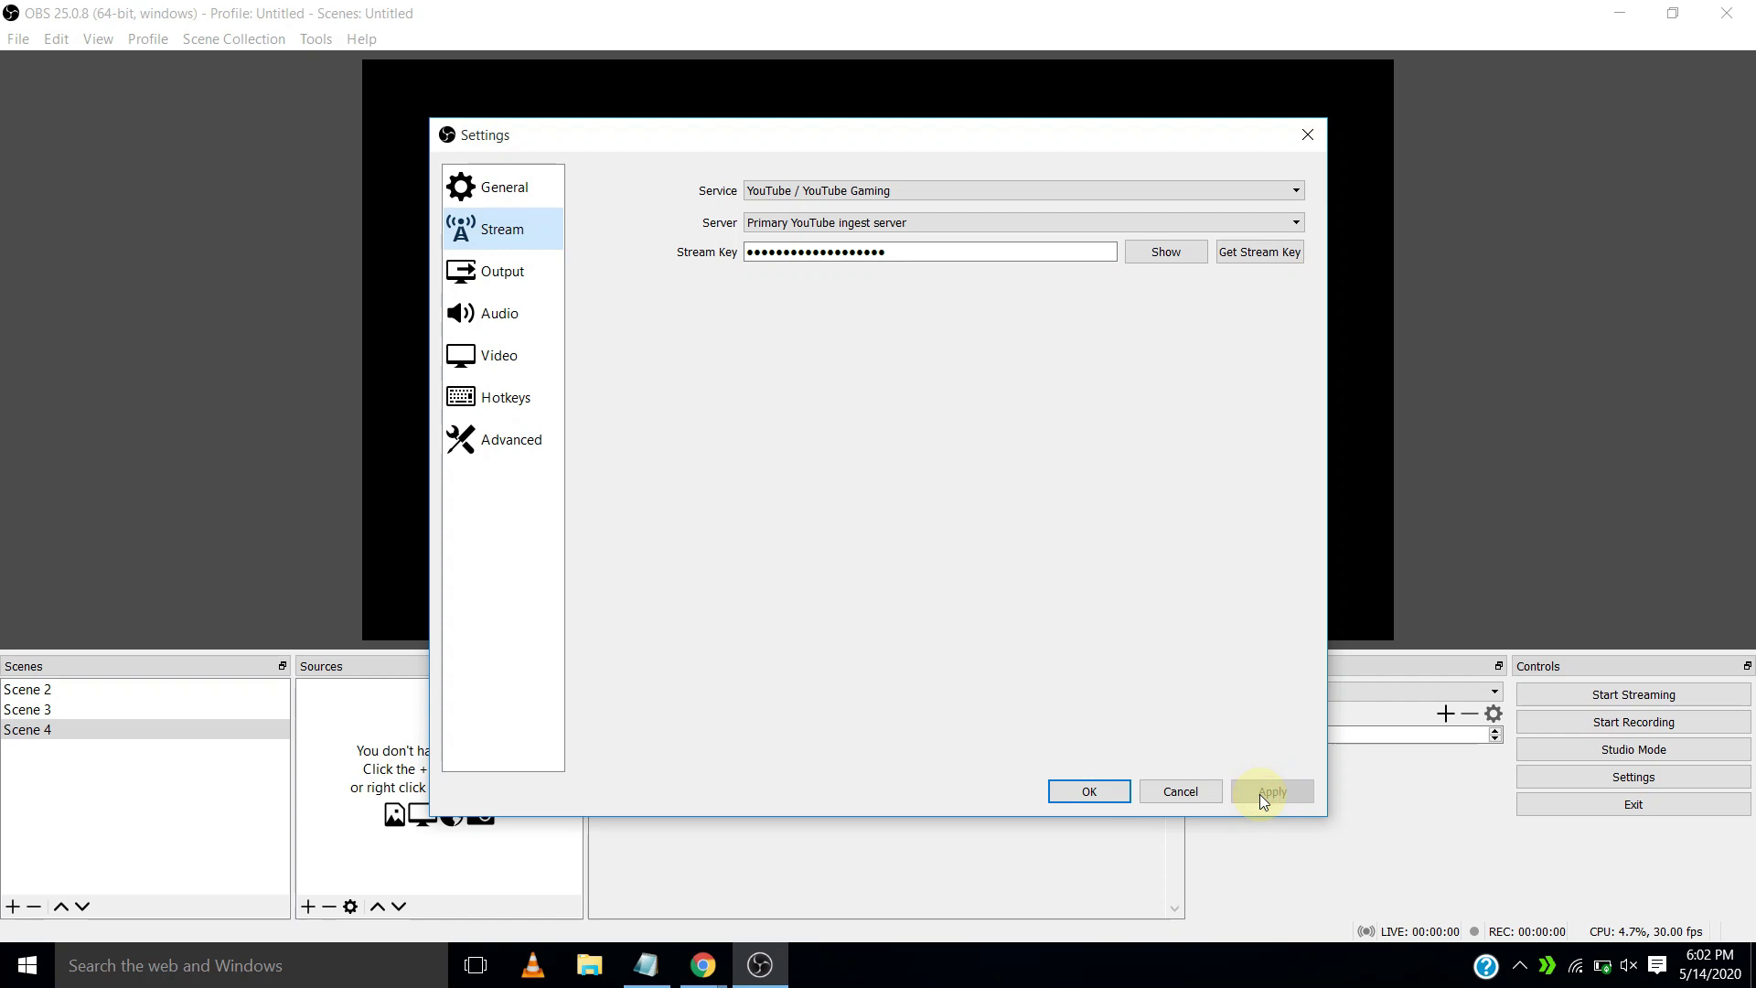
In the output settings, keep recording quality at High Quality, Medium File Size and recording format at mp4
left_click(510, 282)
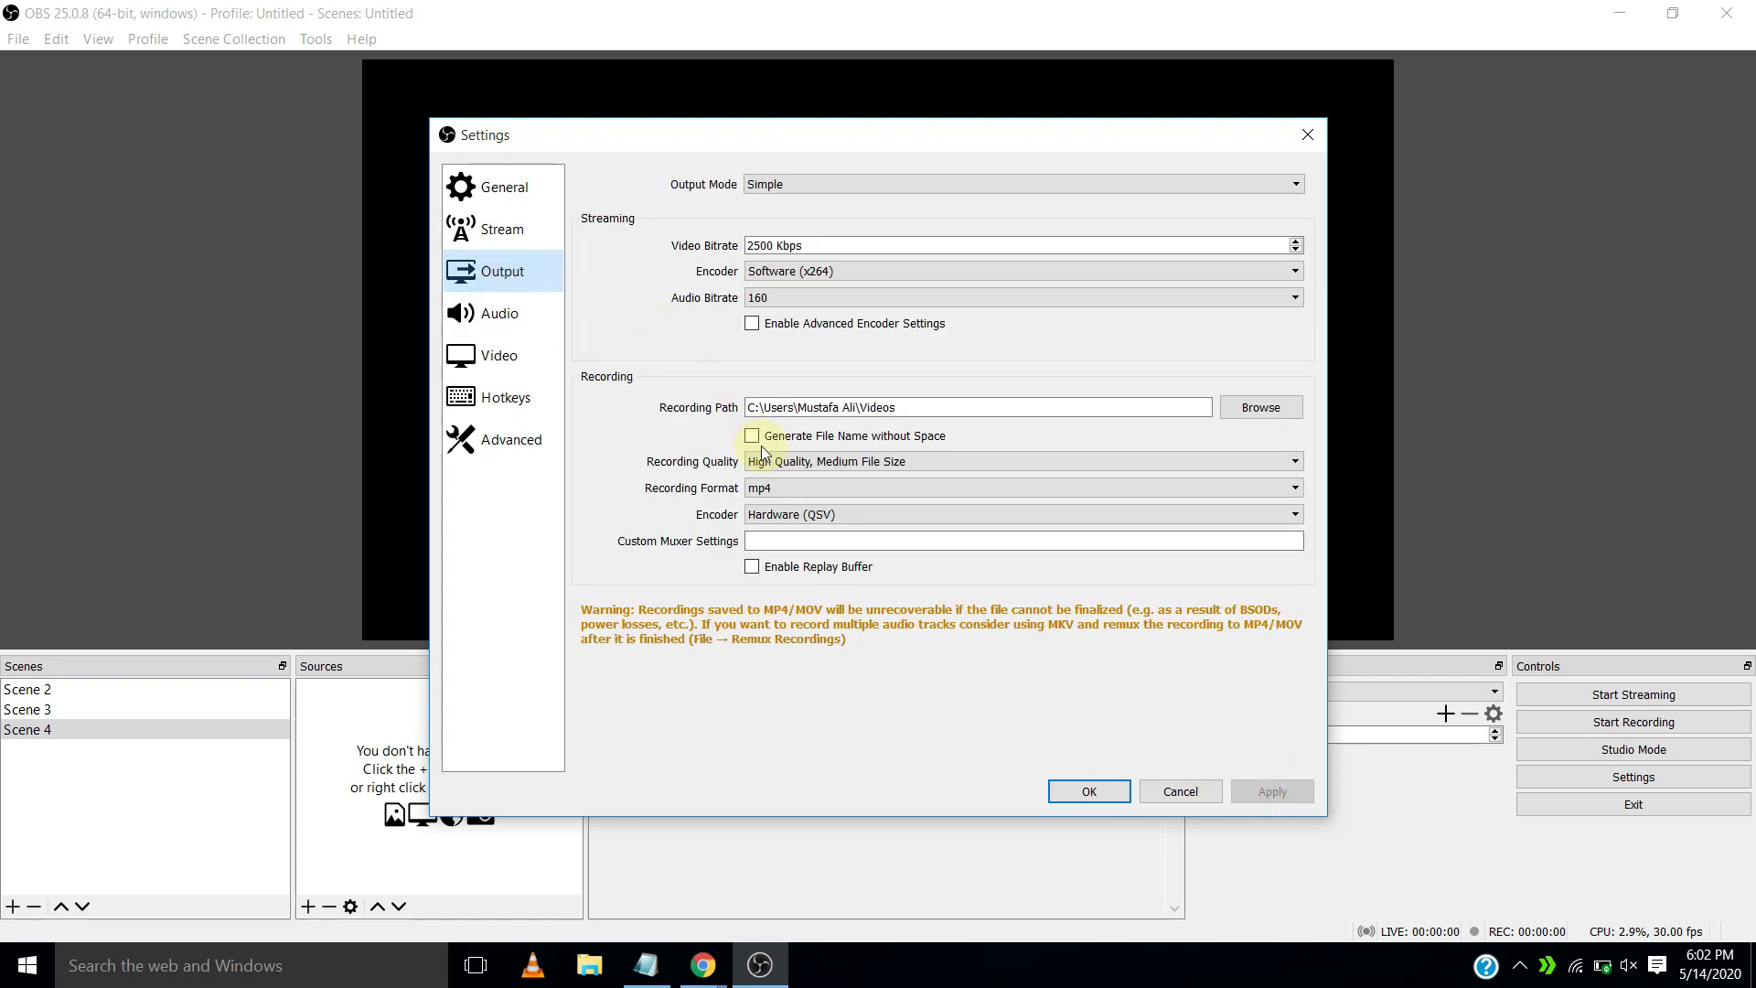
left_click(823, 462)
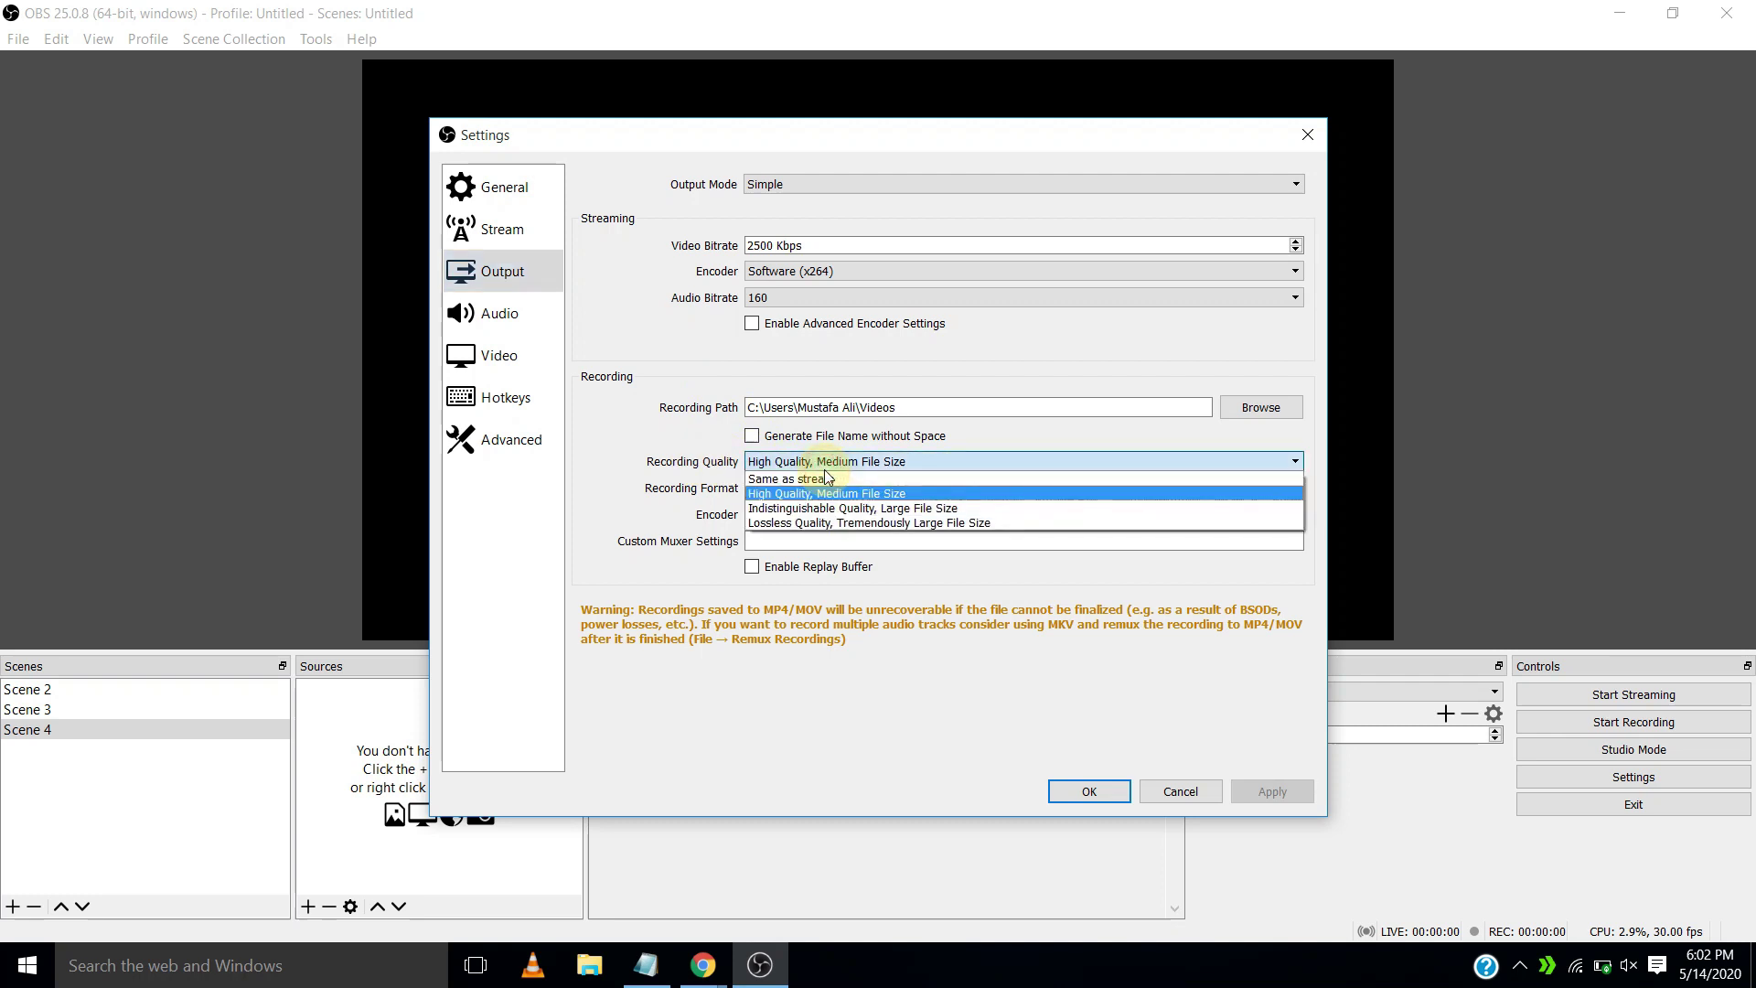
left_click(878, 462)
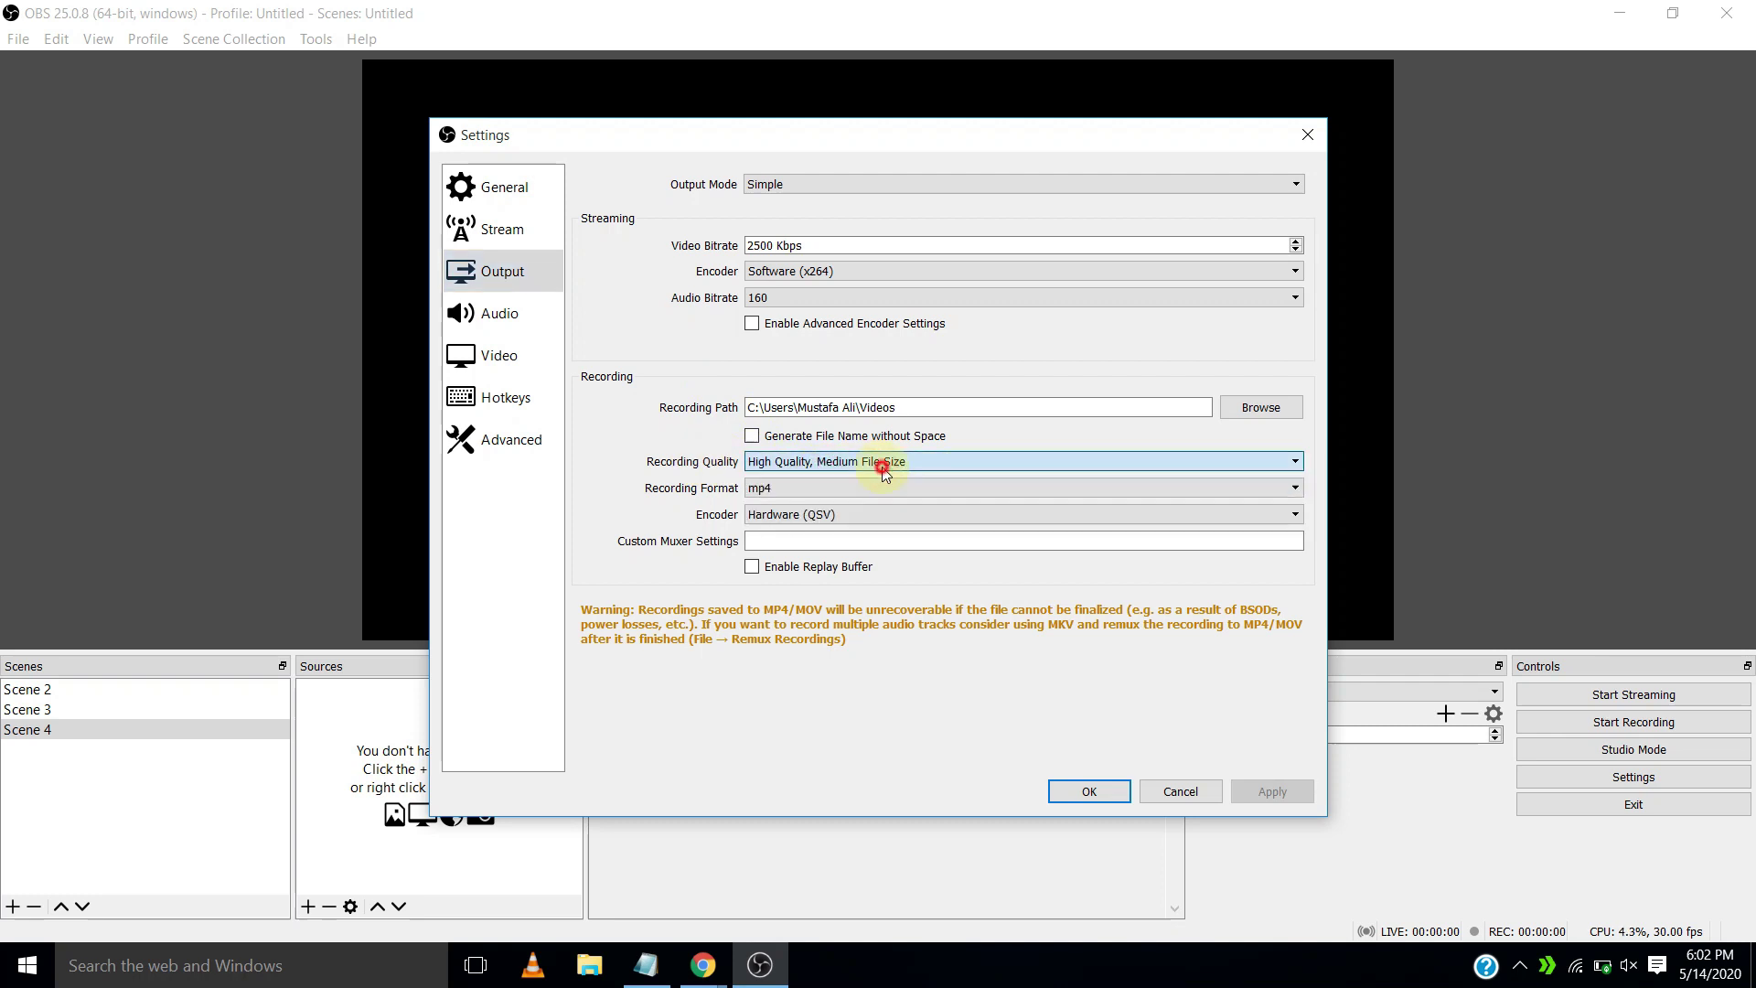
left_click(794, 494)
left_click(794, 494)
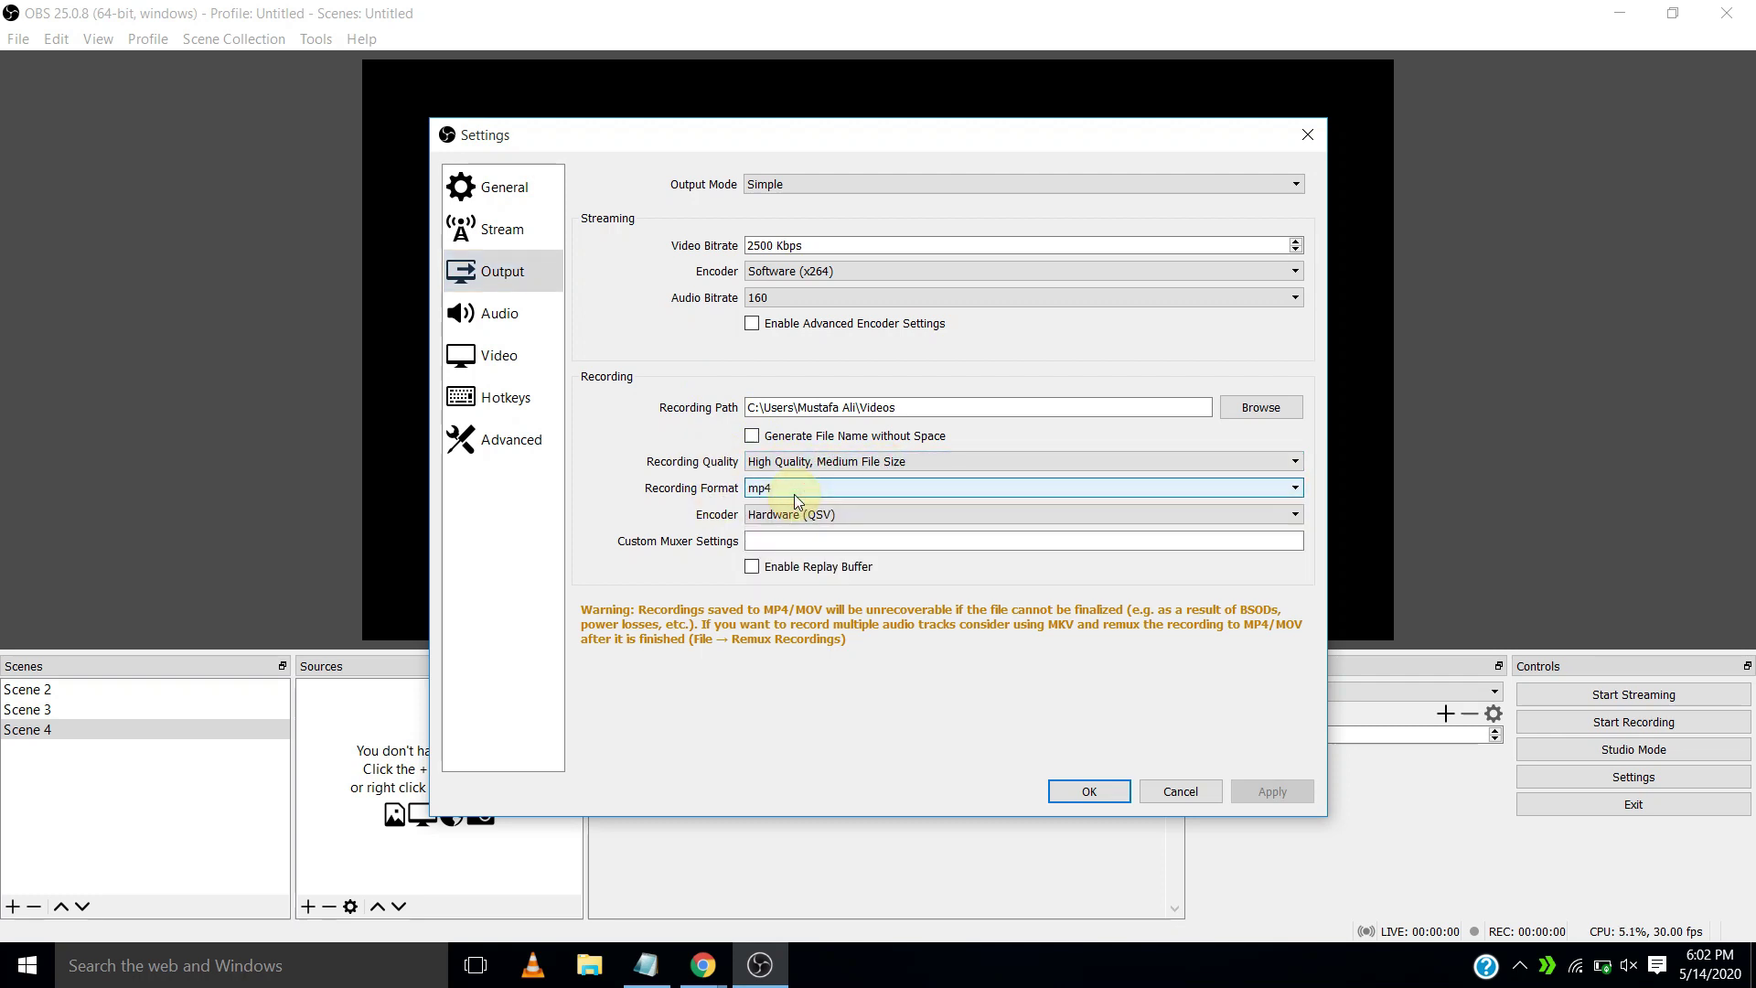
left_click(1237, 789)
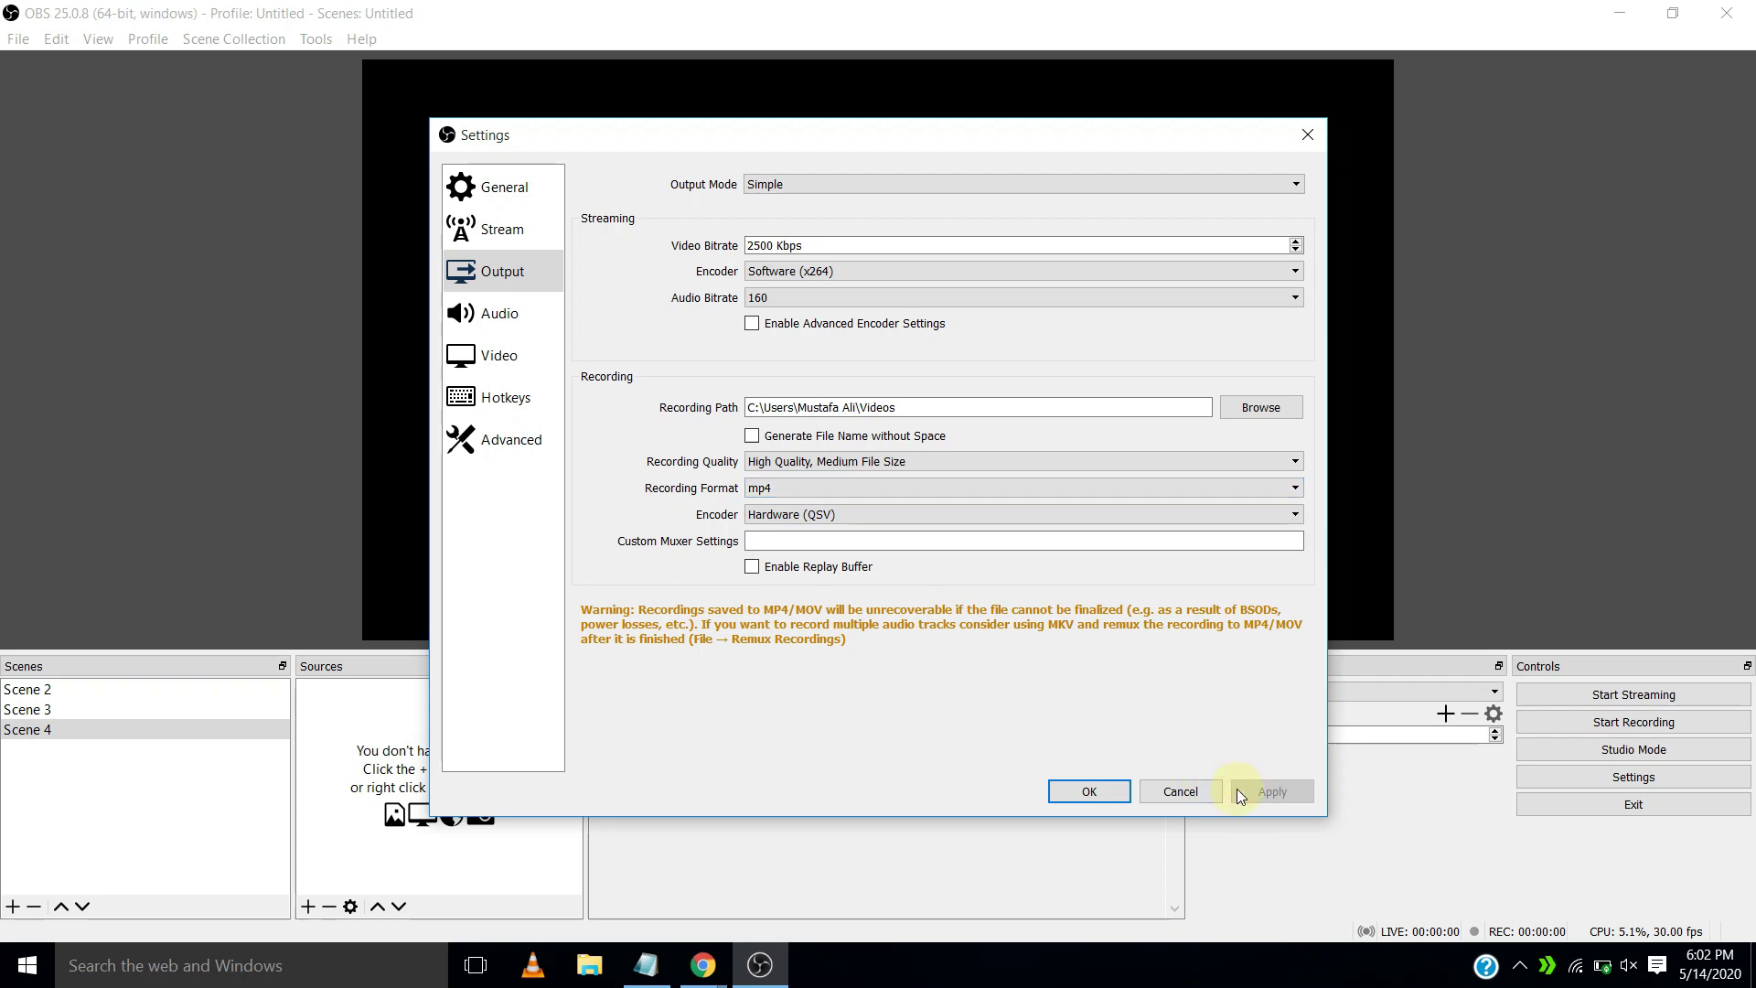
Choose 1280x720 as the output (scaled) resolution in the video settings and accept the settings
left_click(491, 362)
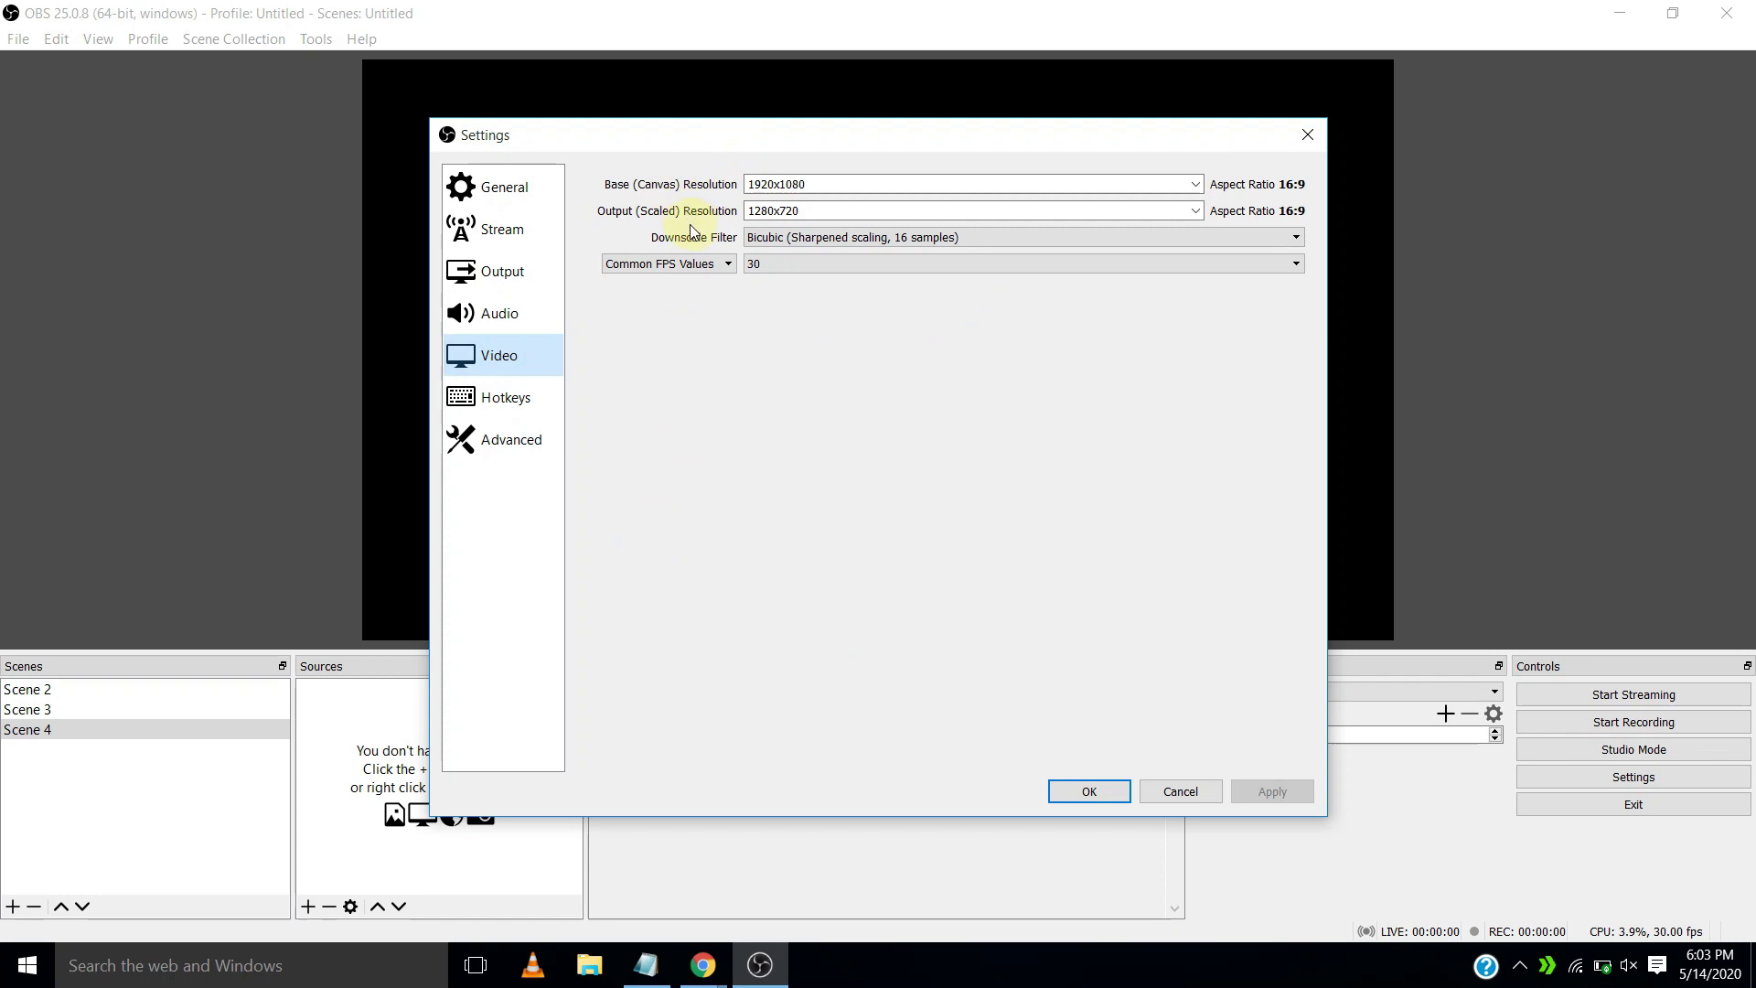
left_click(1195, 213)
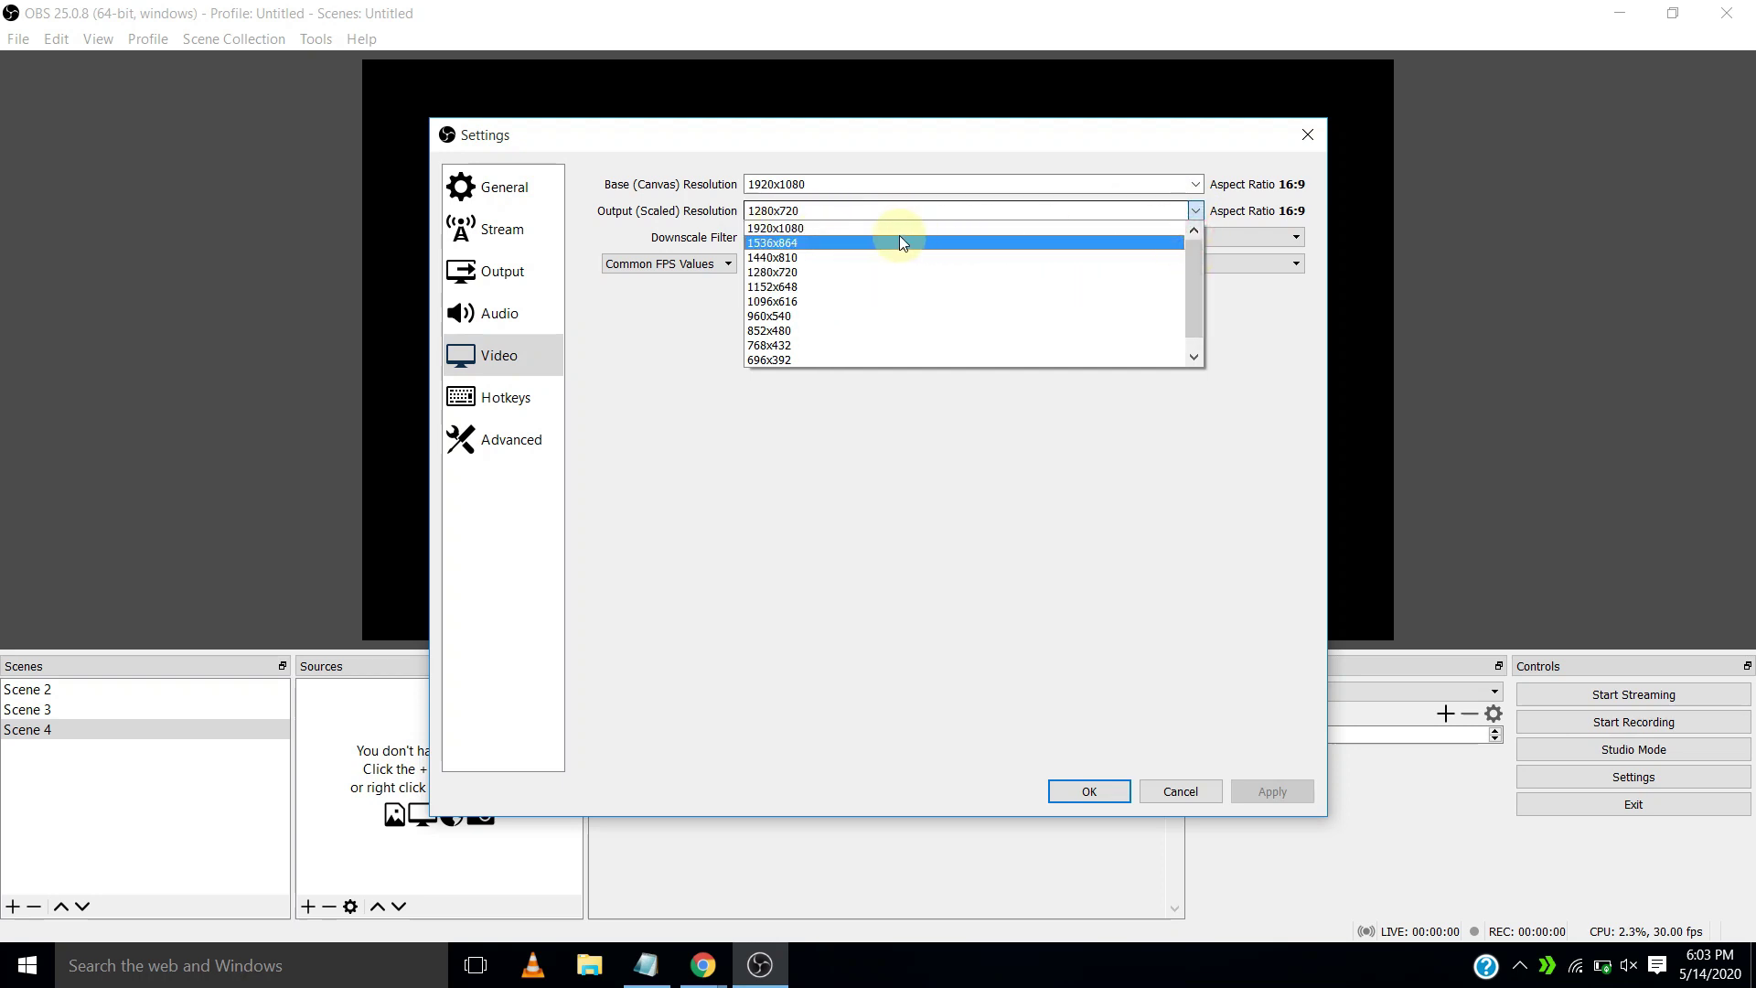
left_click(847, 272)
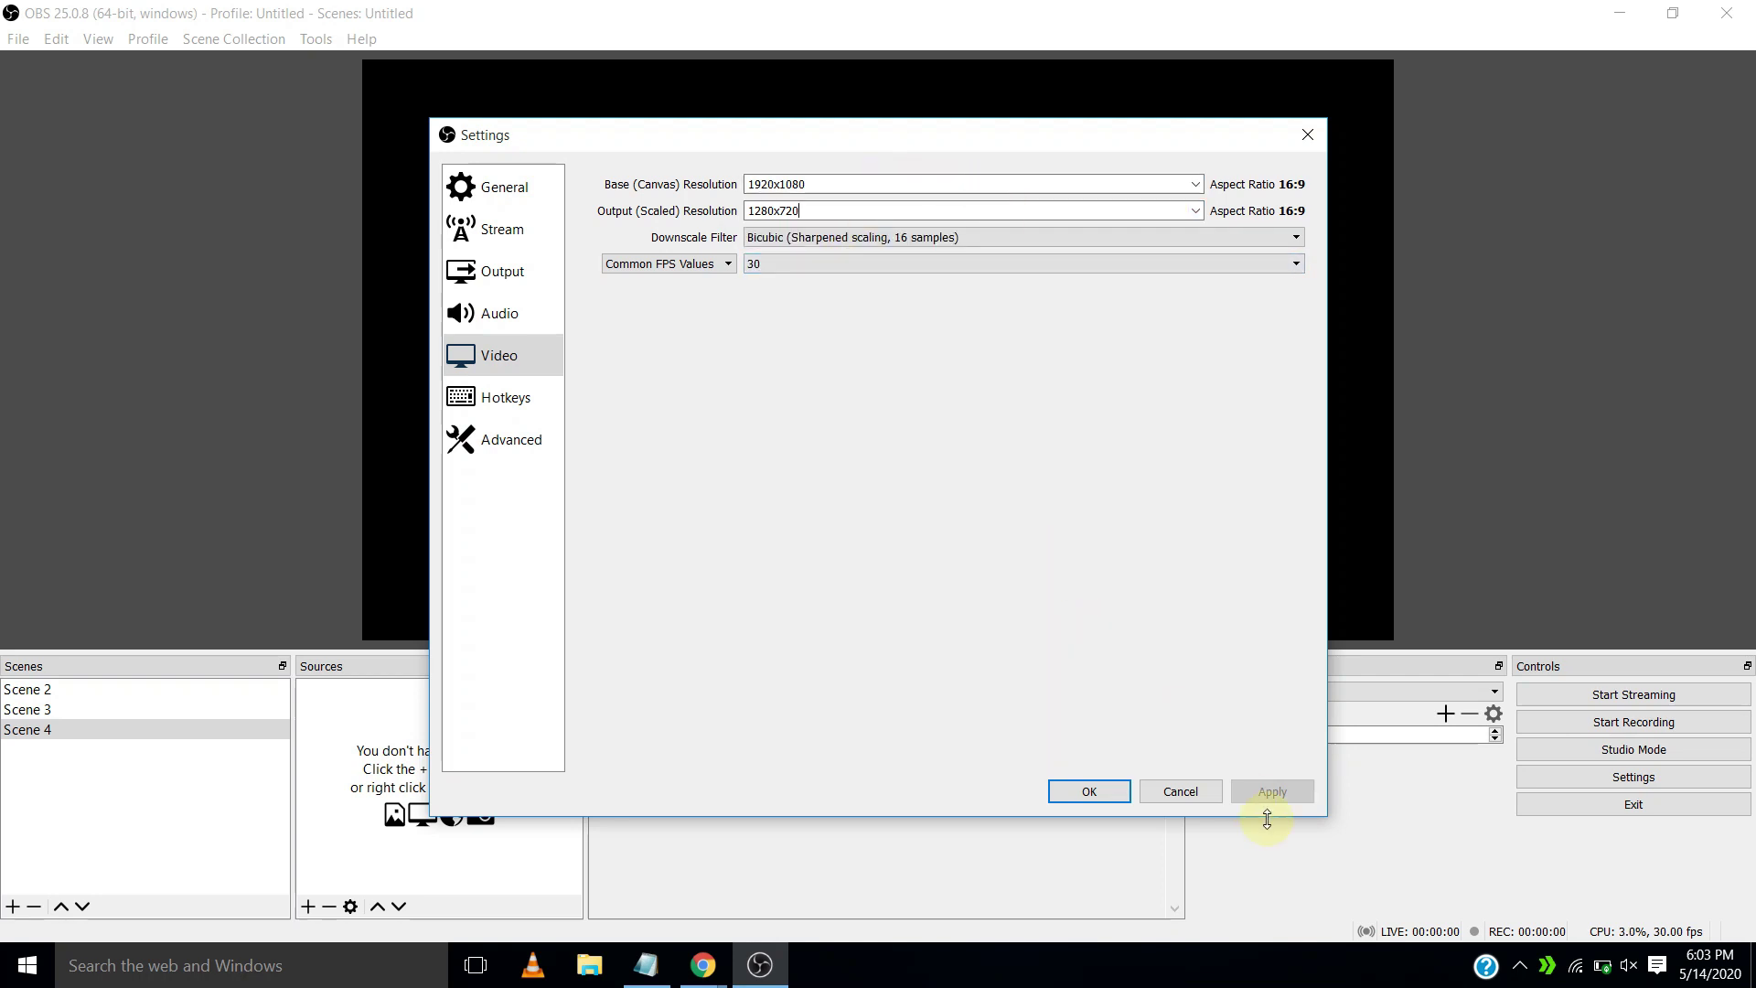
left_click(1089, 792)
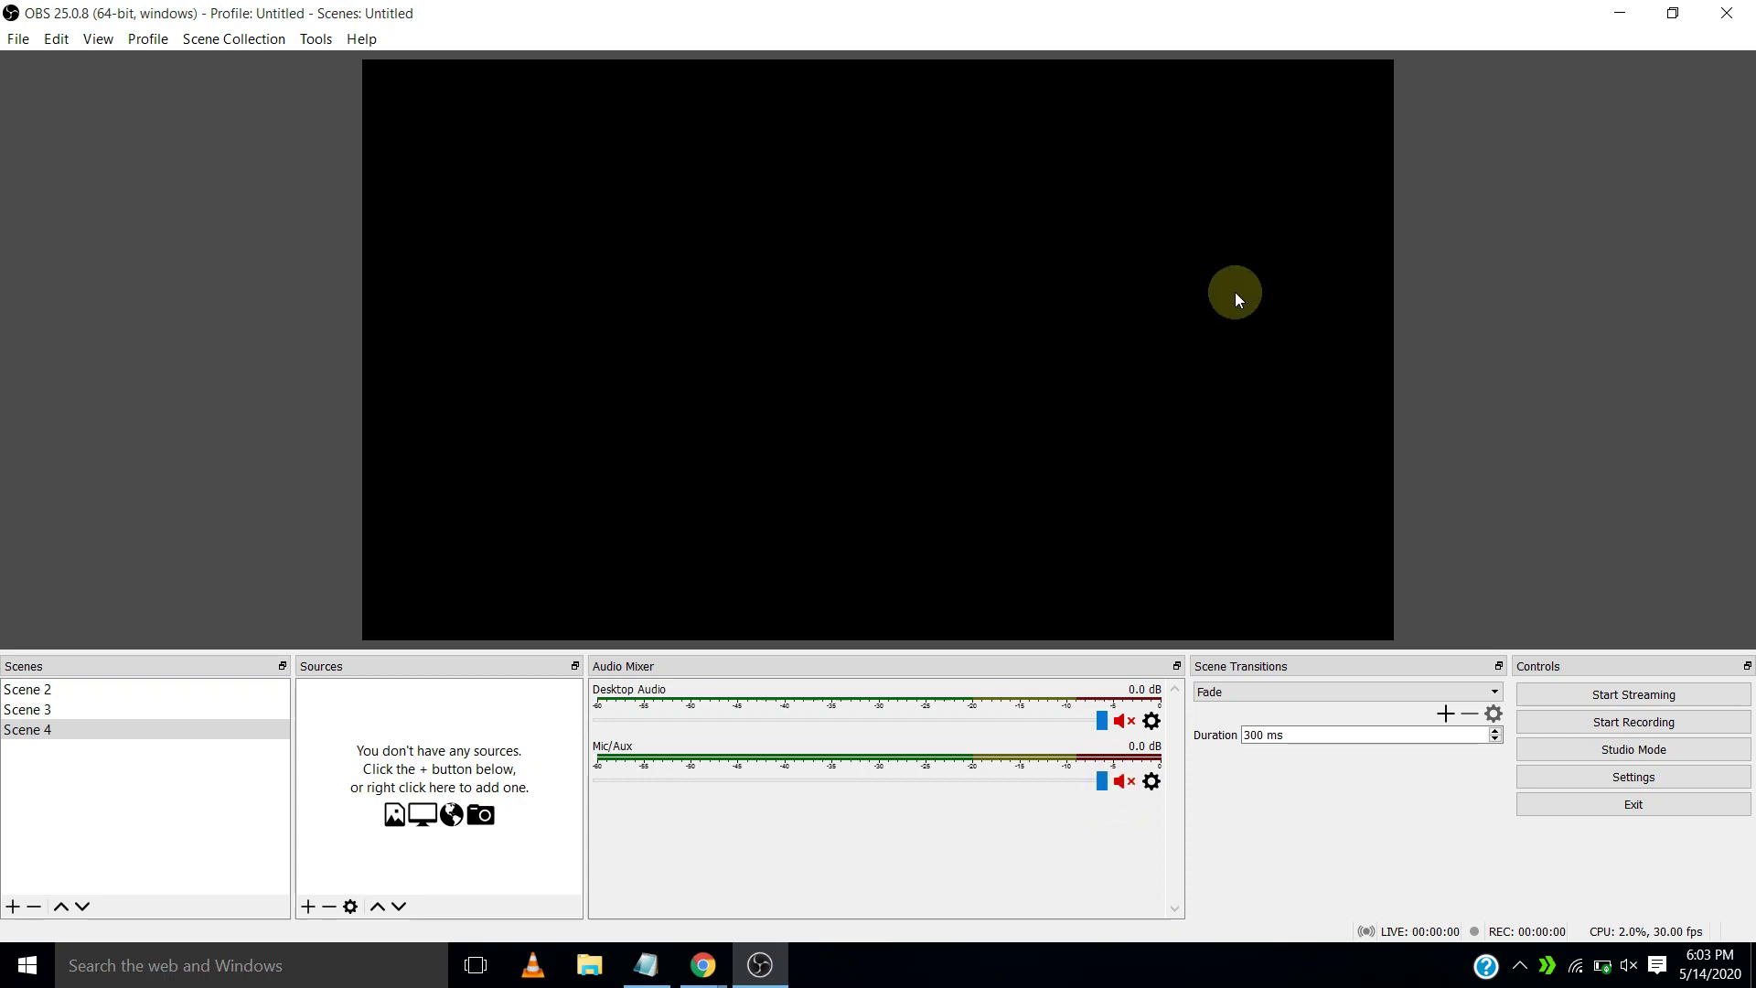
Show the desktop and review the prepared files Royalti Free latest.mp4, Copyright.jpg and Title Description.txt
left_click(1620, 13)
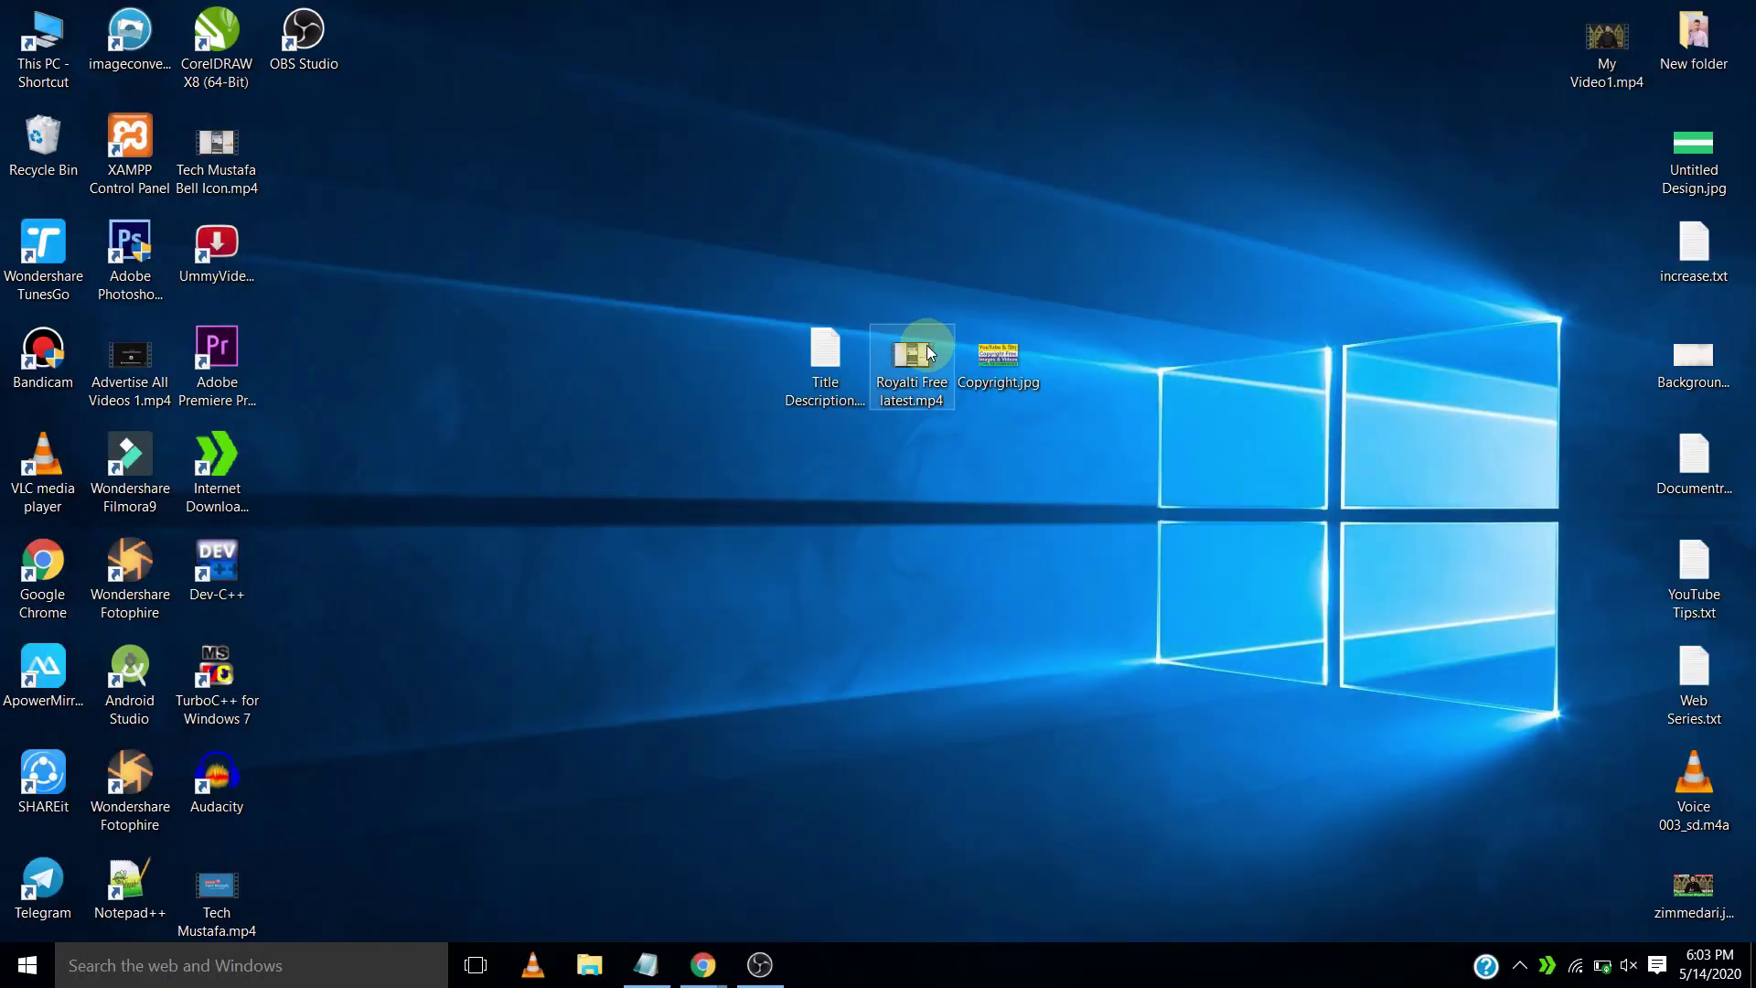
left_click(903, 360)
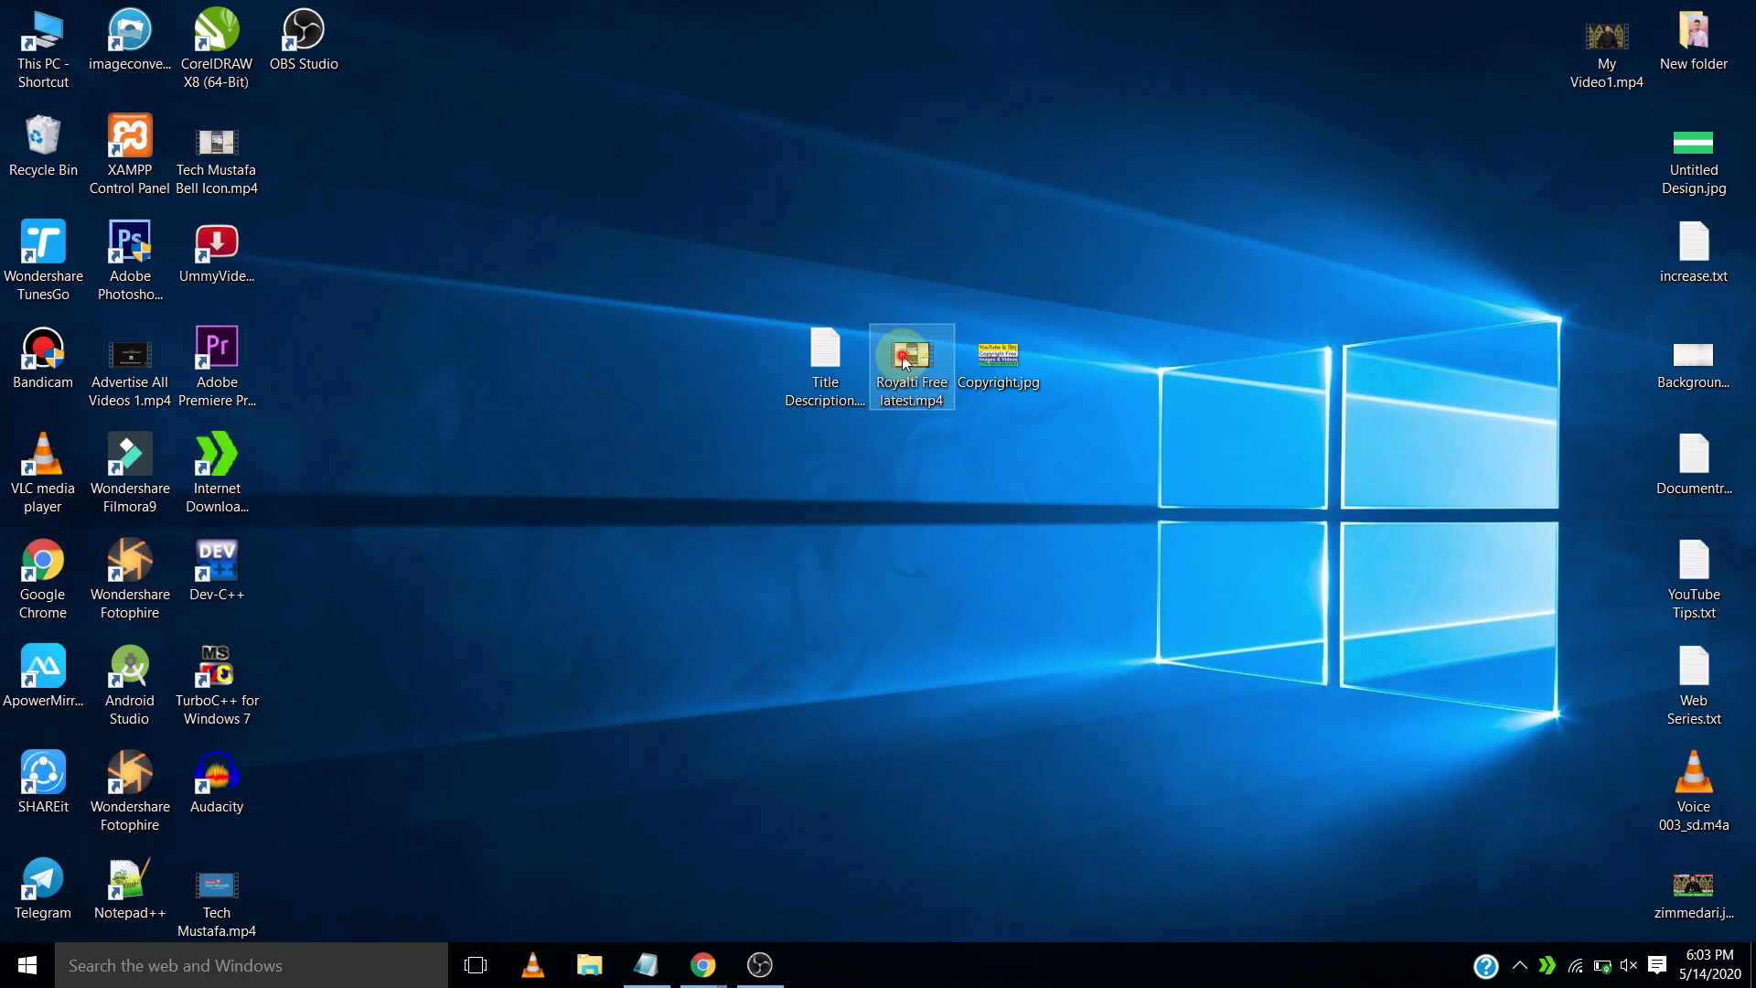
left_click(987, 371)
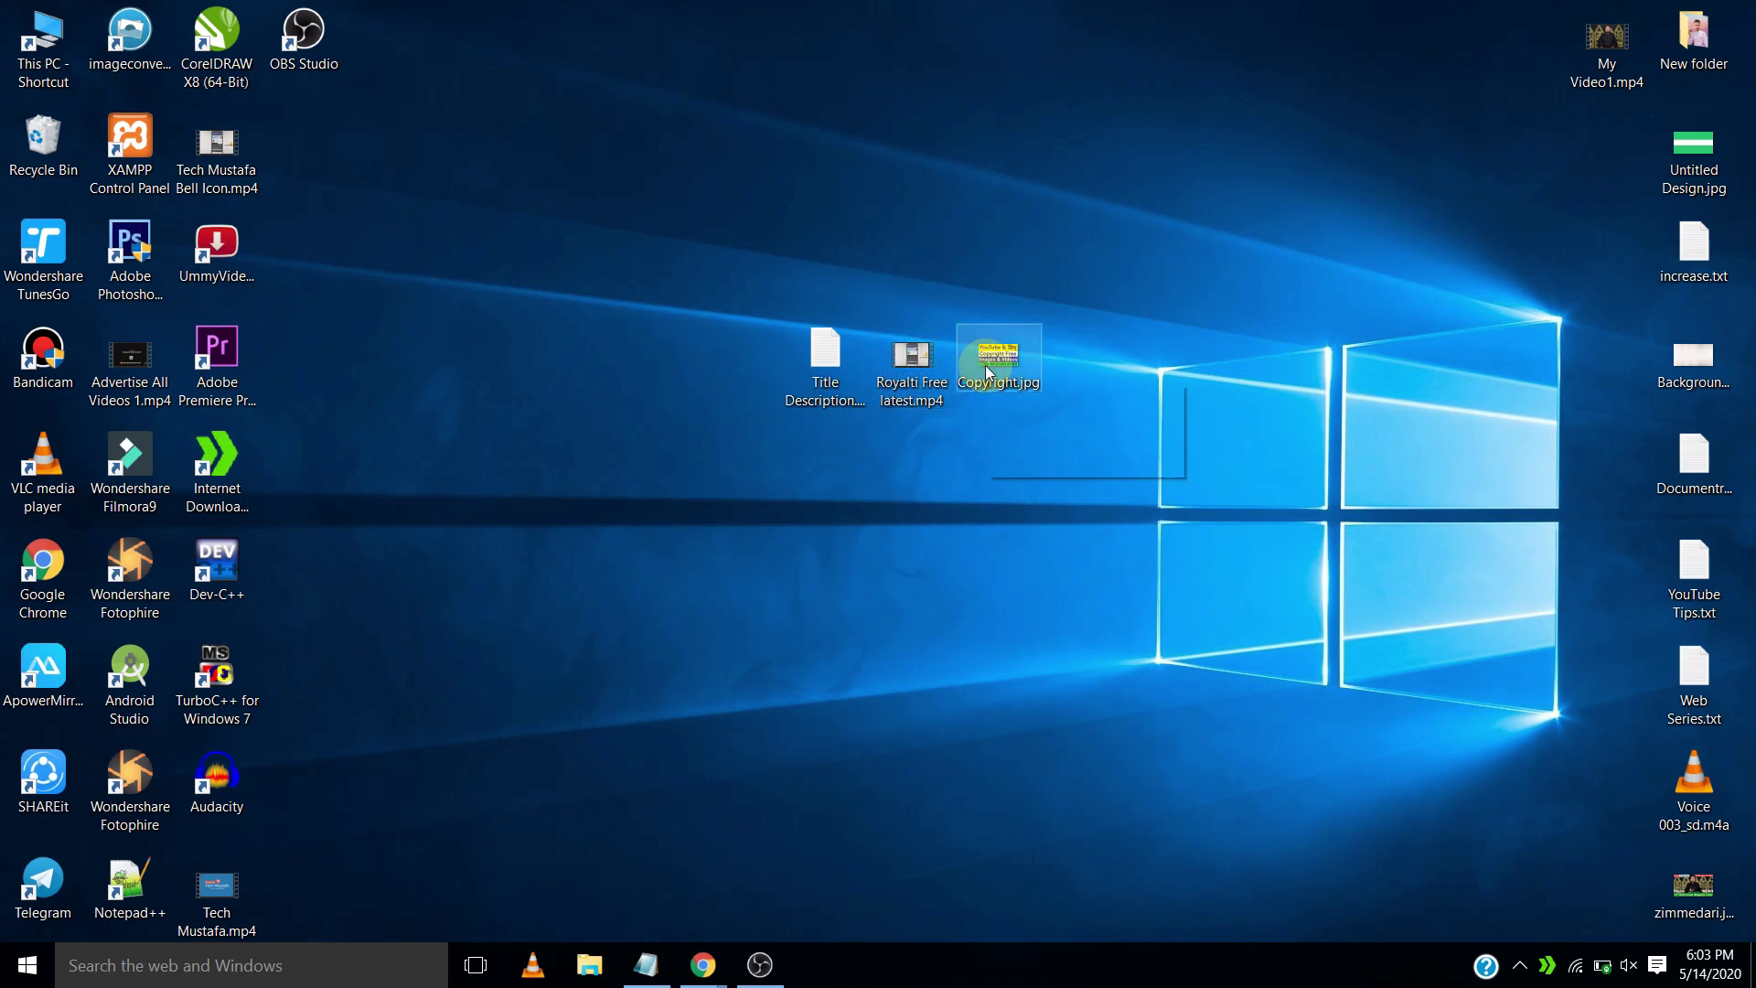
left_click(833, 355)
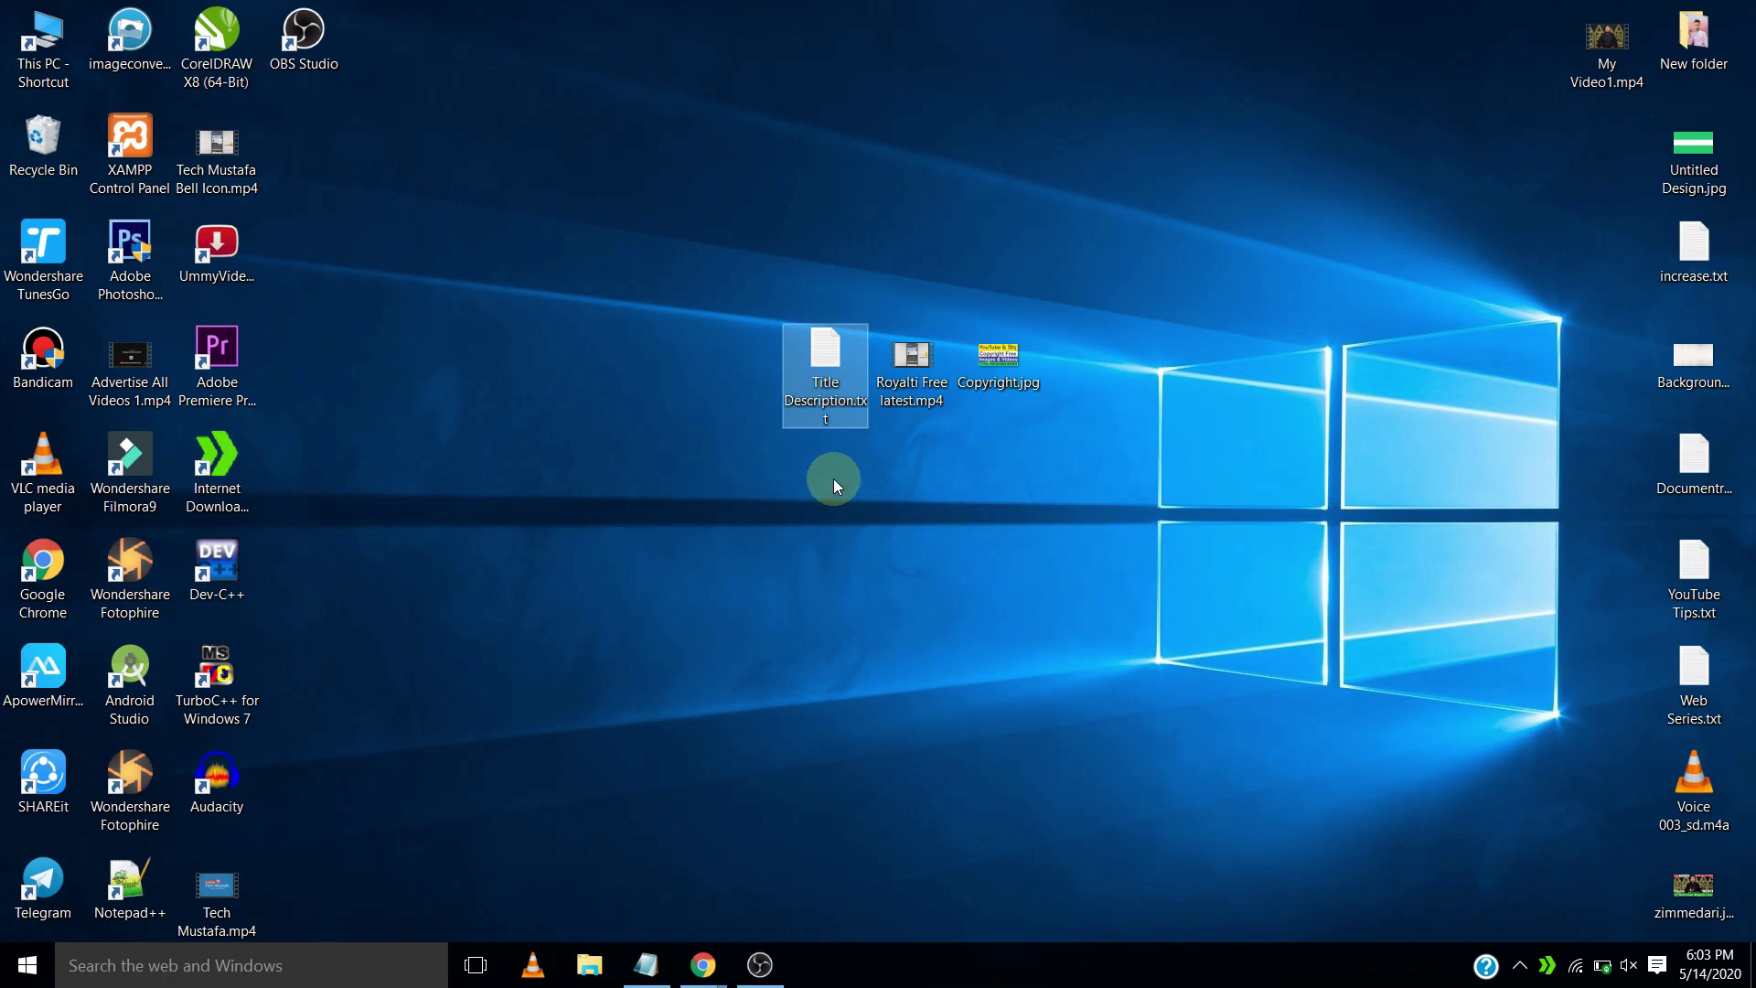
left_click_drag(737, 275, 1129, 455)
left_click(763, 805)
Switch to the YouTube Live Dashboard in Chrome and change the stream thumbnail to Copyright.jpg from the Desktop
left_click(707, 979)
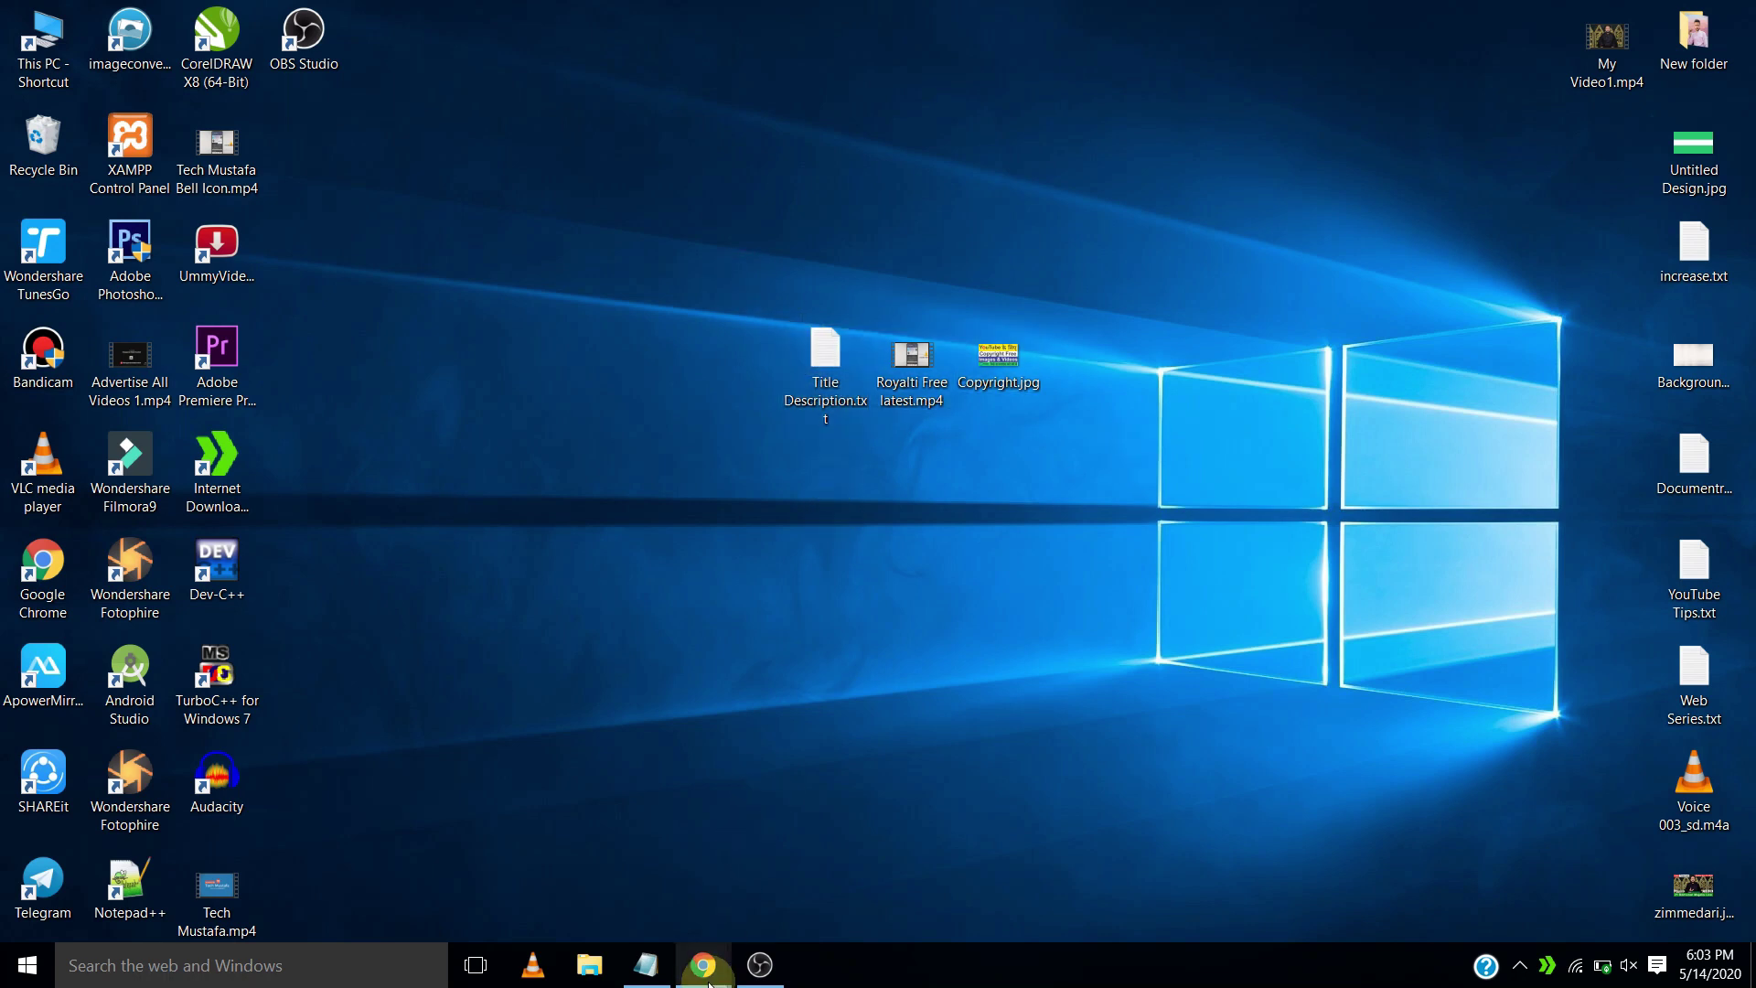
left_click(788, 873)
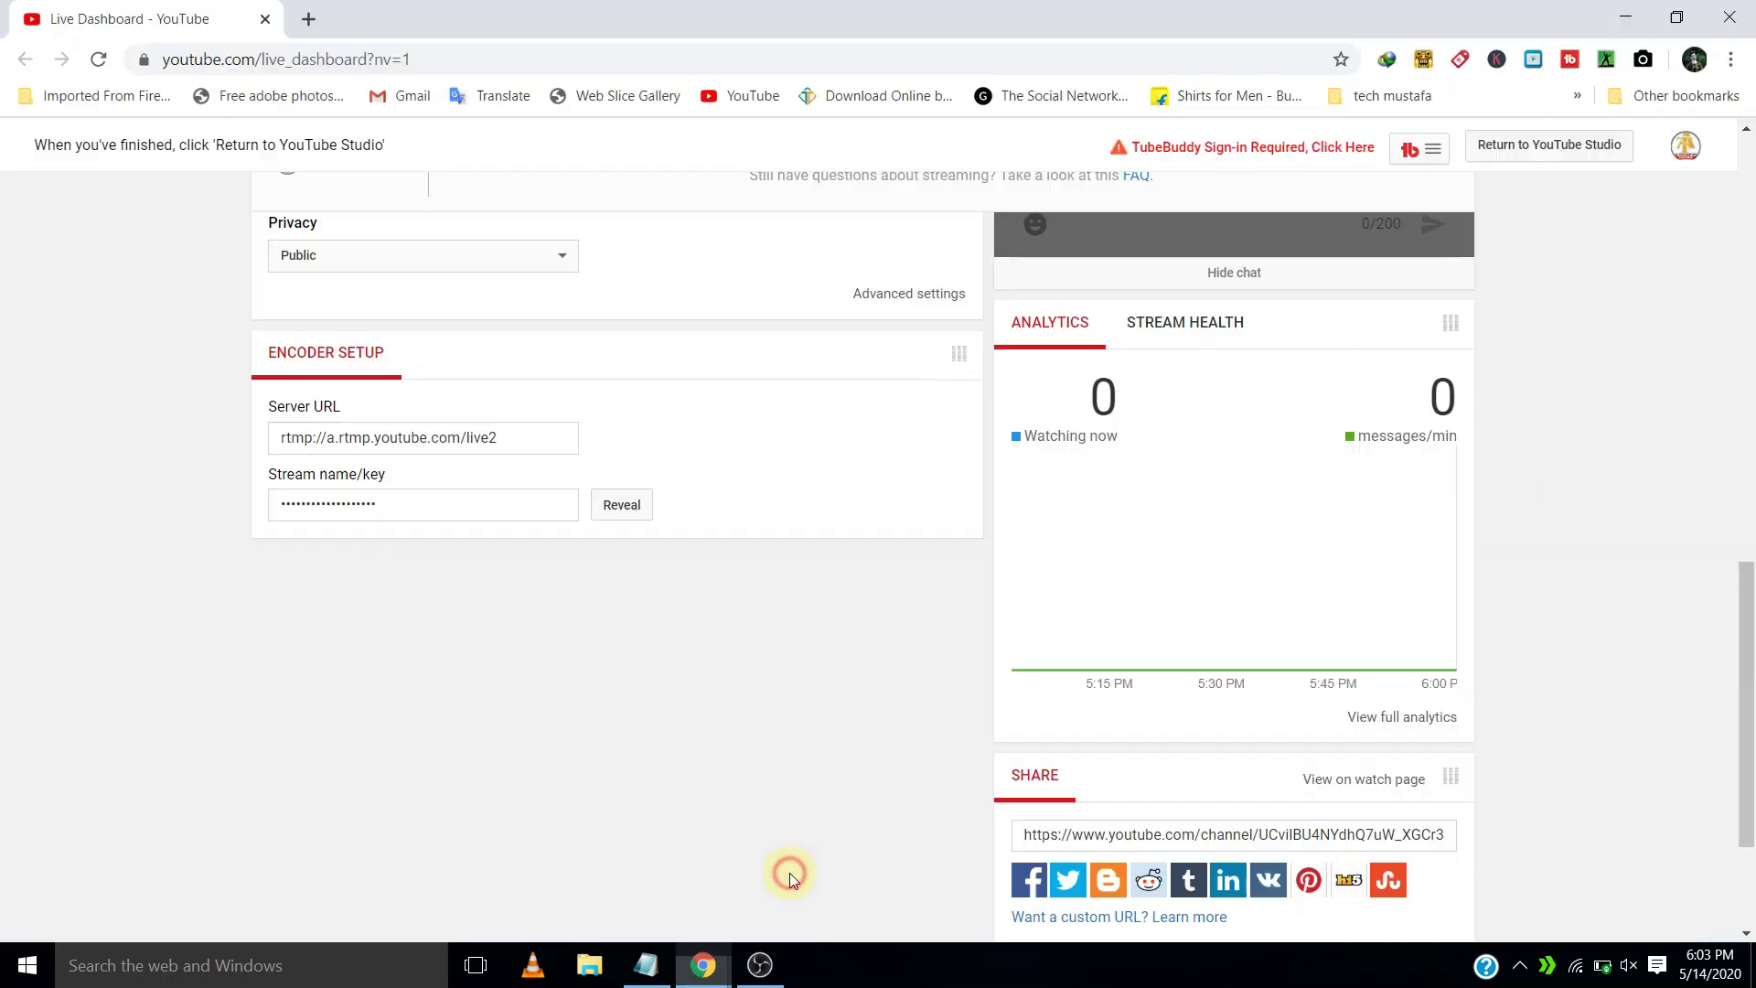
left_click_drag(1751, 547, 1752, 286)
scroll(807, 472, "down", 3)
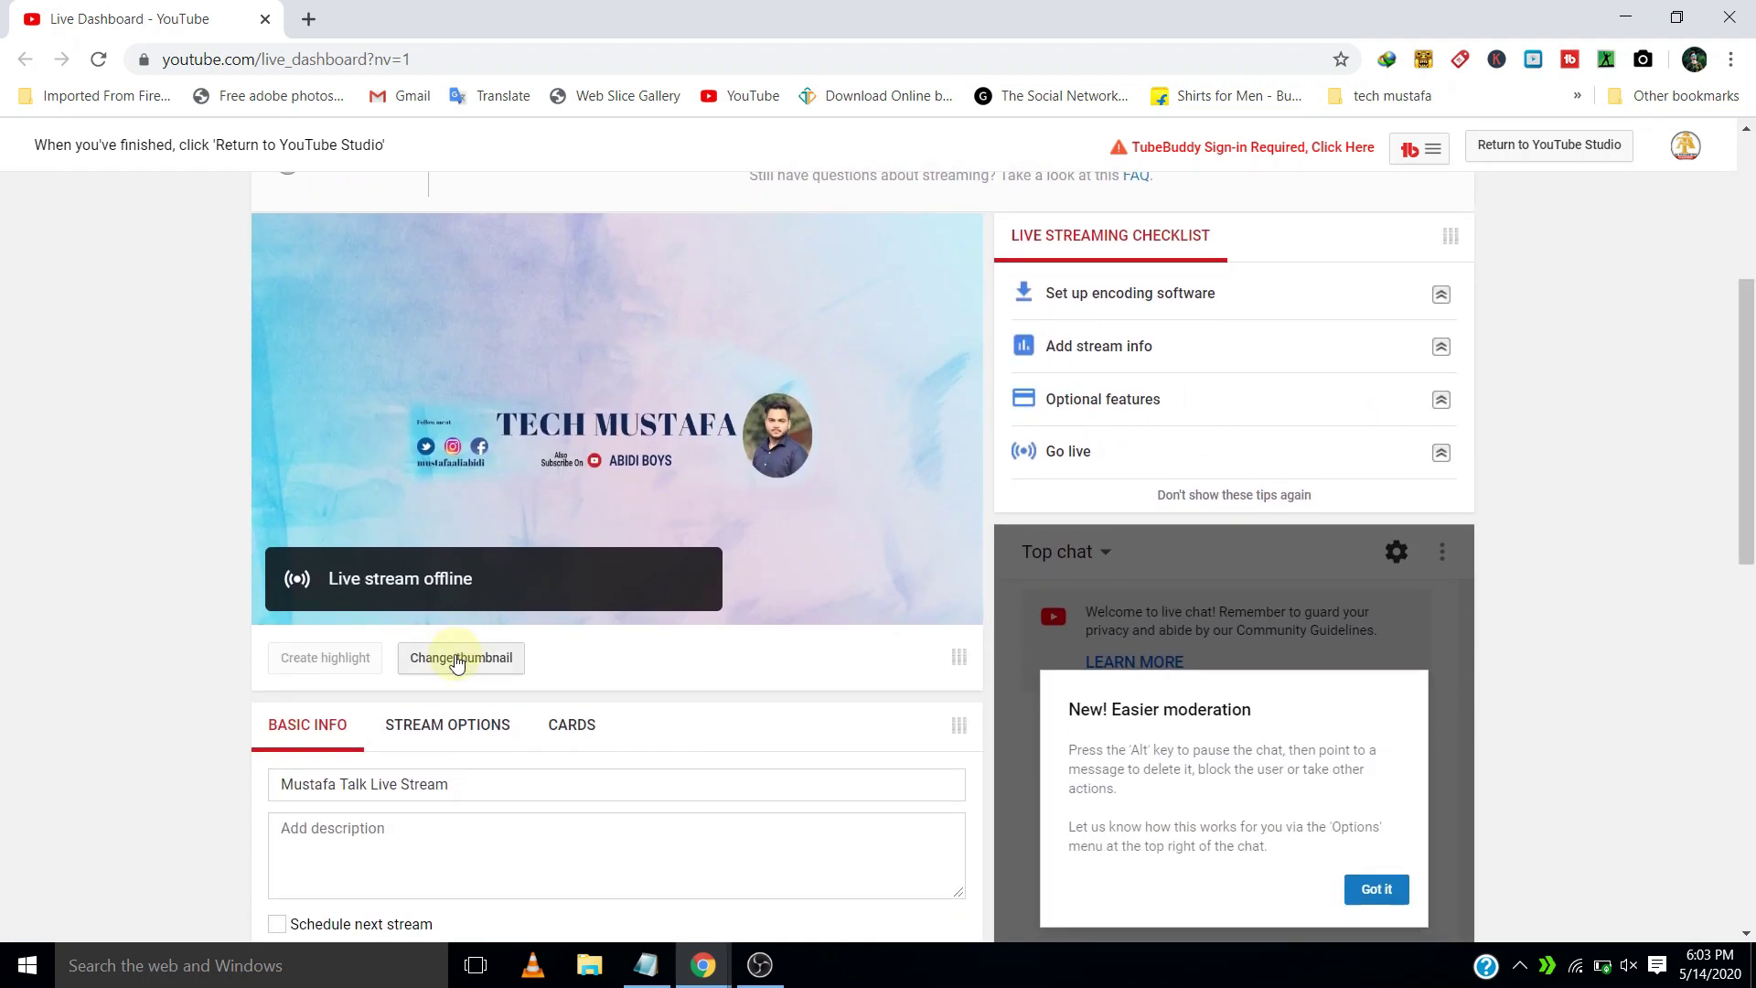
left_click(443, 661)
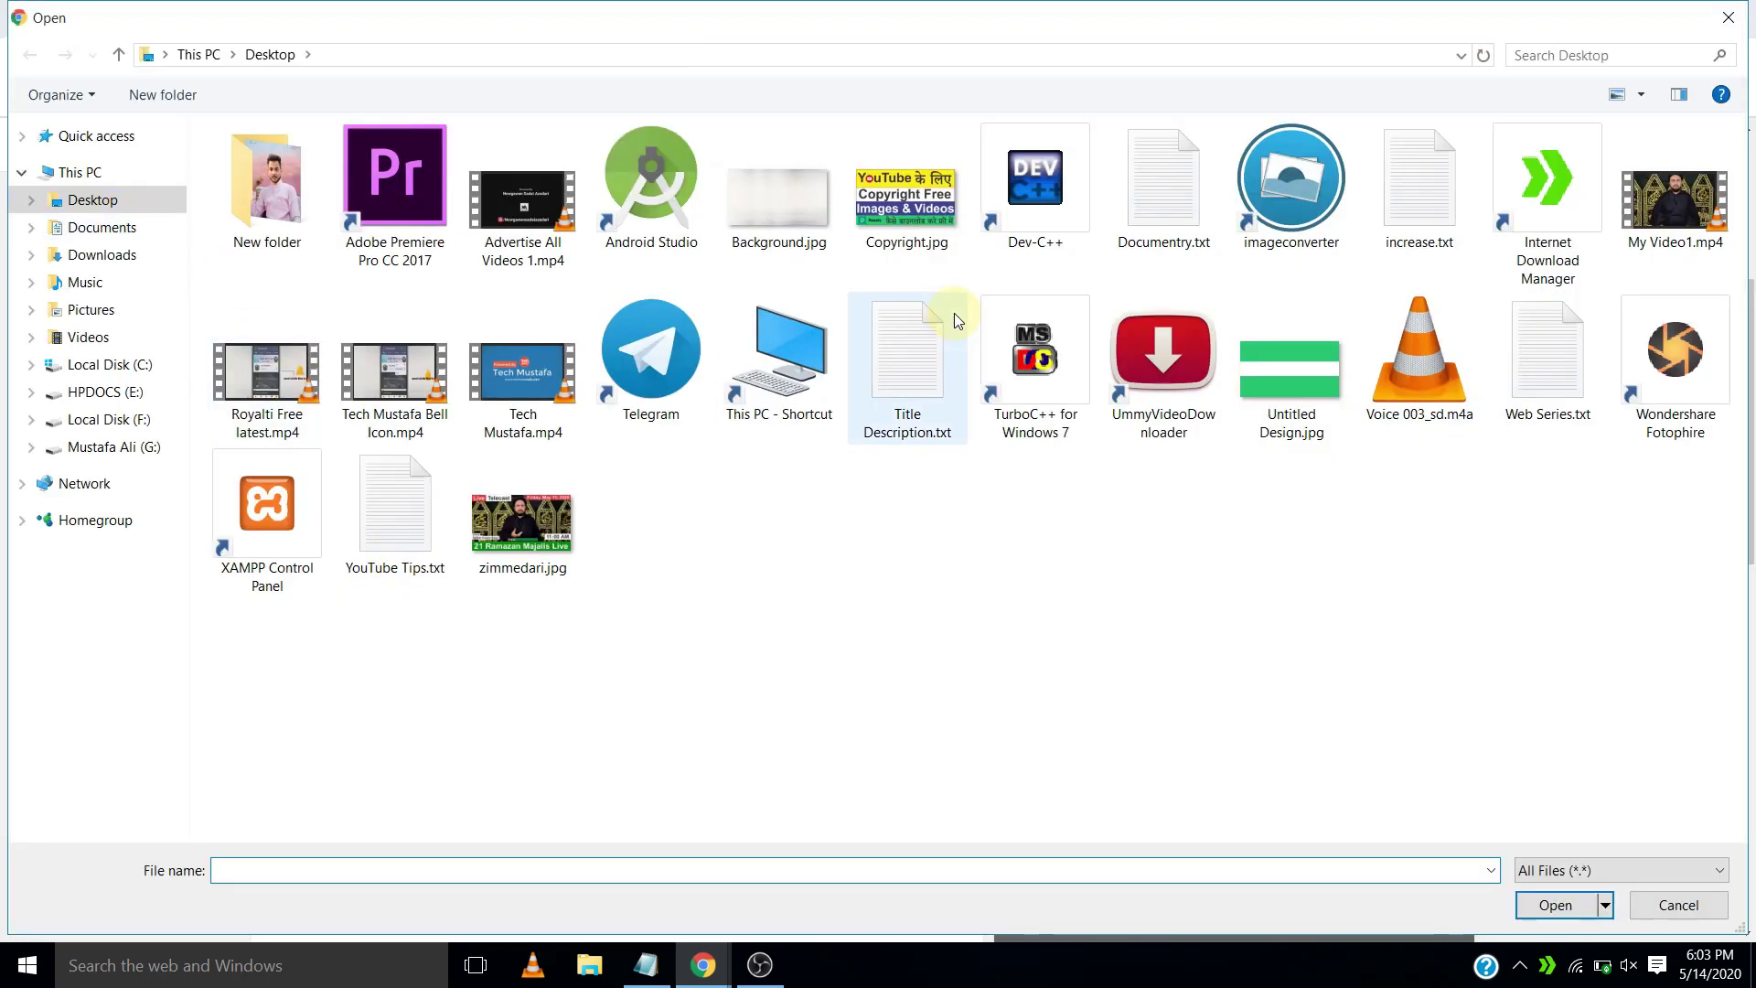
double_click(905, 196)
left_click_drag(1747, 421, 1752, 382)
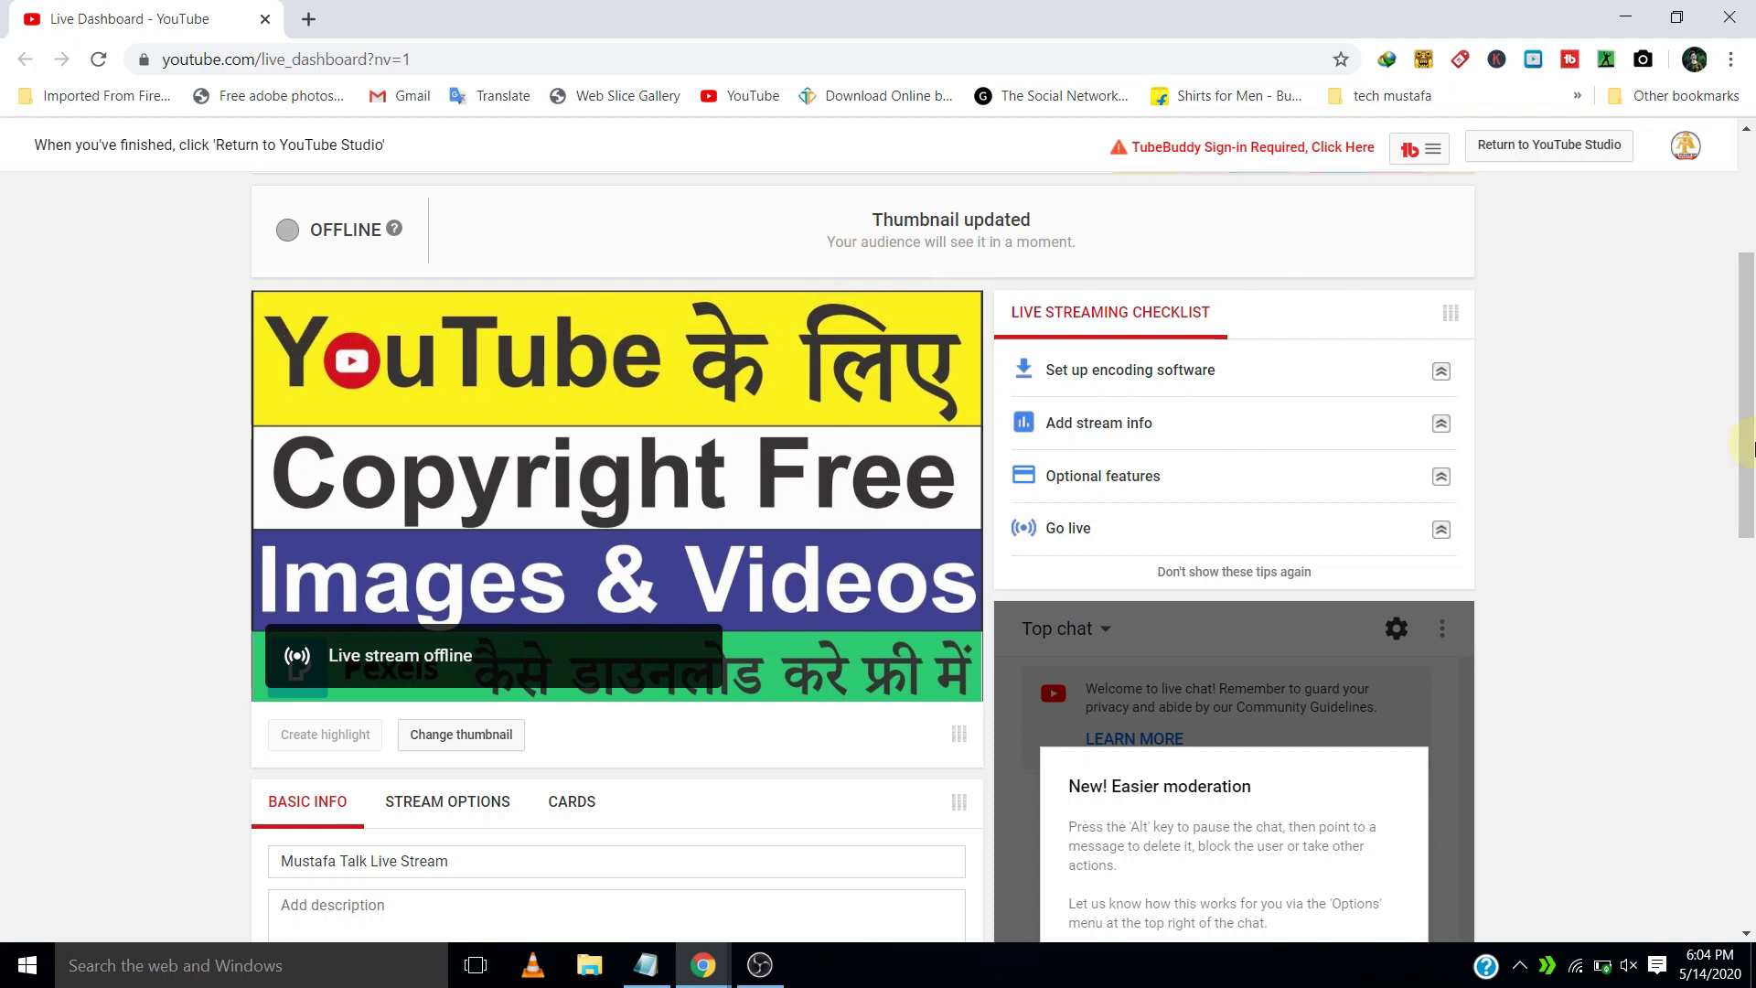
Clear the existing stream title in the Live Dashboard's basic info
left_click_drag(1747, 385, 1751, 546)
triple_click(301, 396)
key("BackSpace")
left_click(322, 443)
left_click(302, 396)
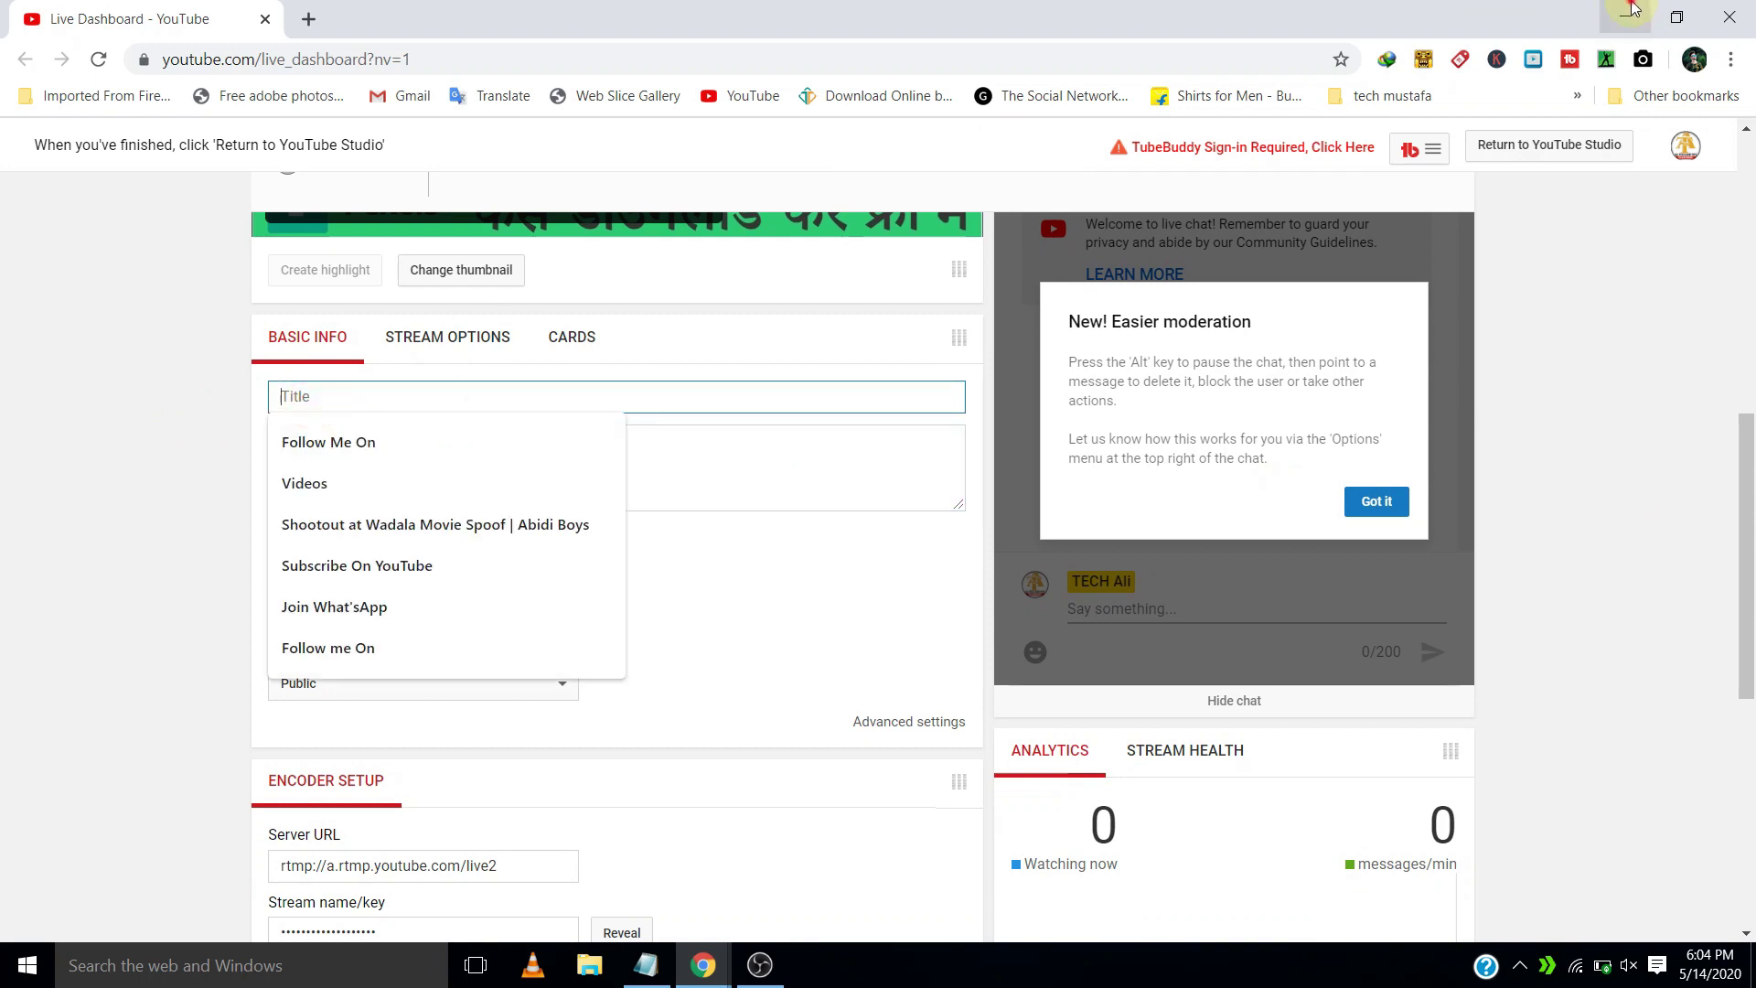
Copy the first line of Title Description.txt, "How to Download Royalty Free Image & Videos | No Copyright Images For Youtube", into the stream title
left_click(1624, 11)
double_click(816, 348)
left_click_drag(591, 174, 1545, 187)
key("ctrl+c")
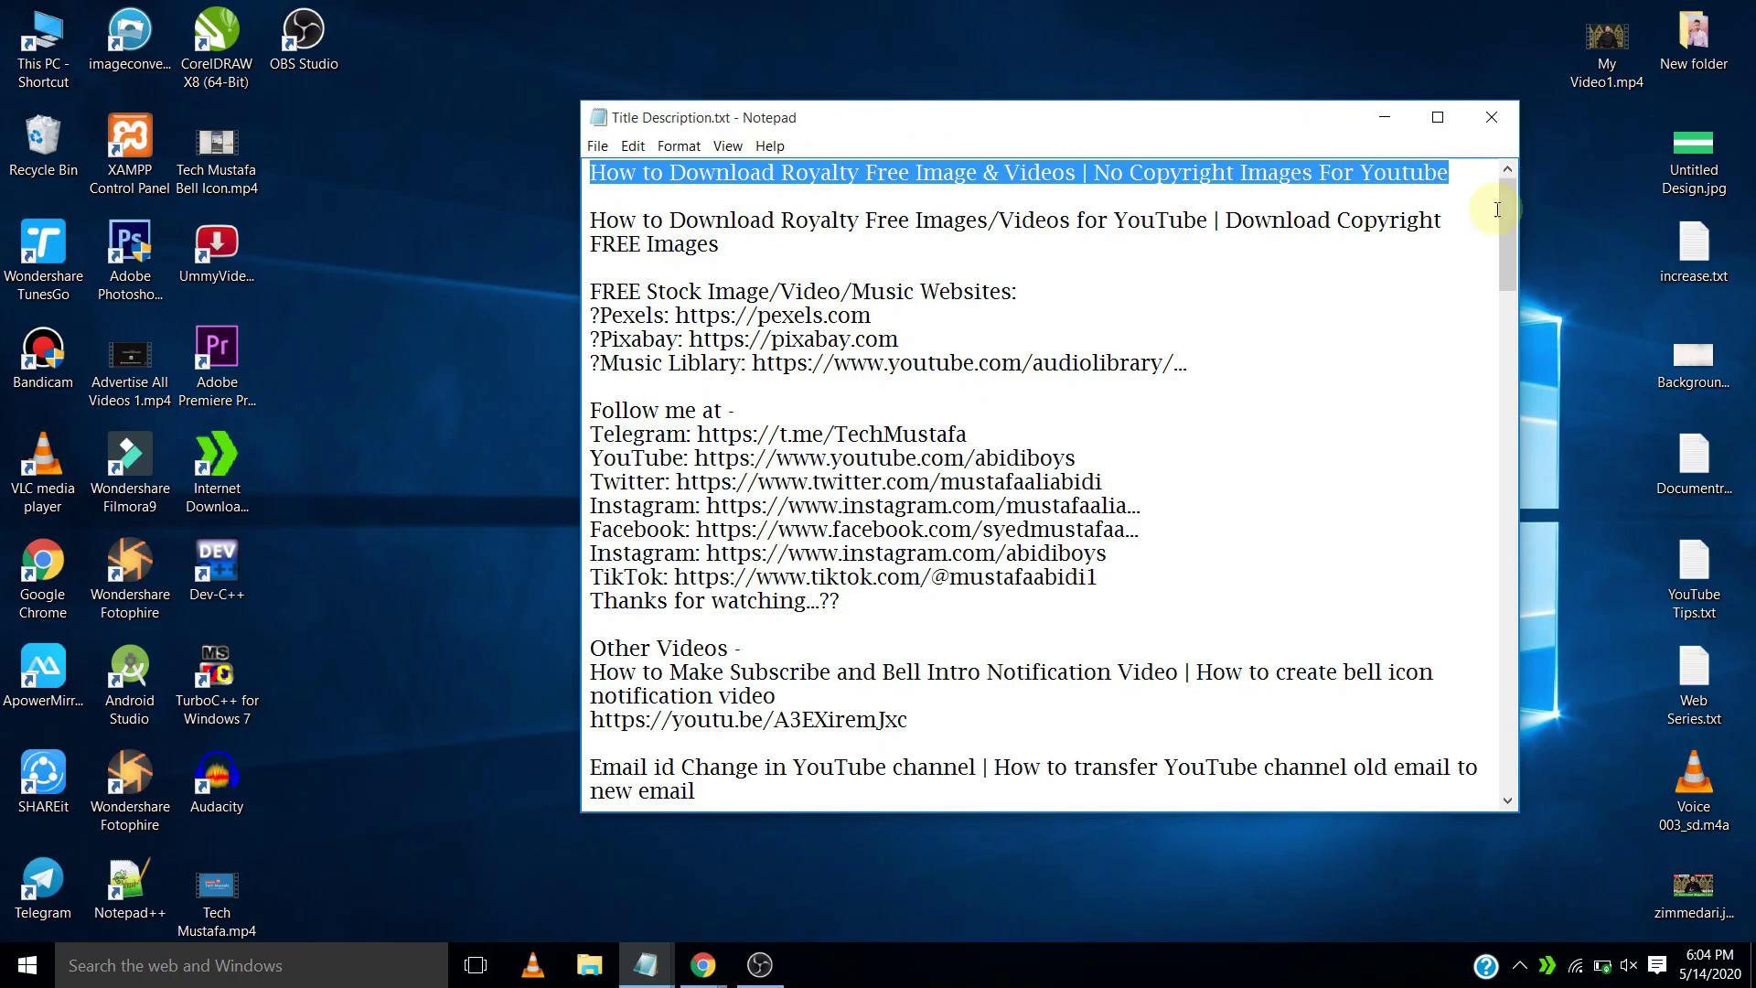
left_click(700, 962)
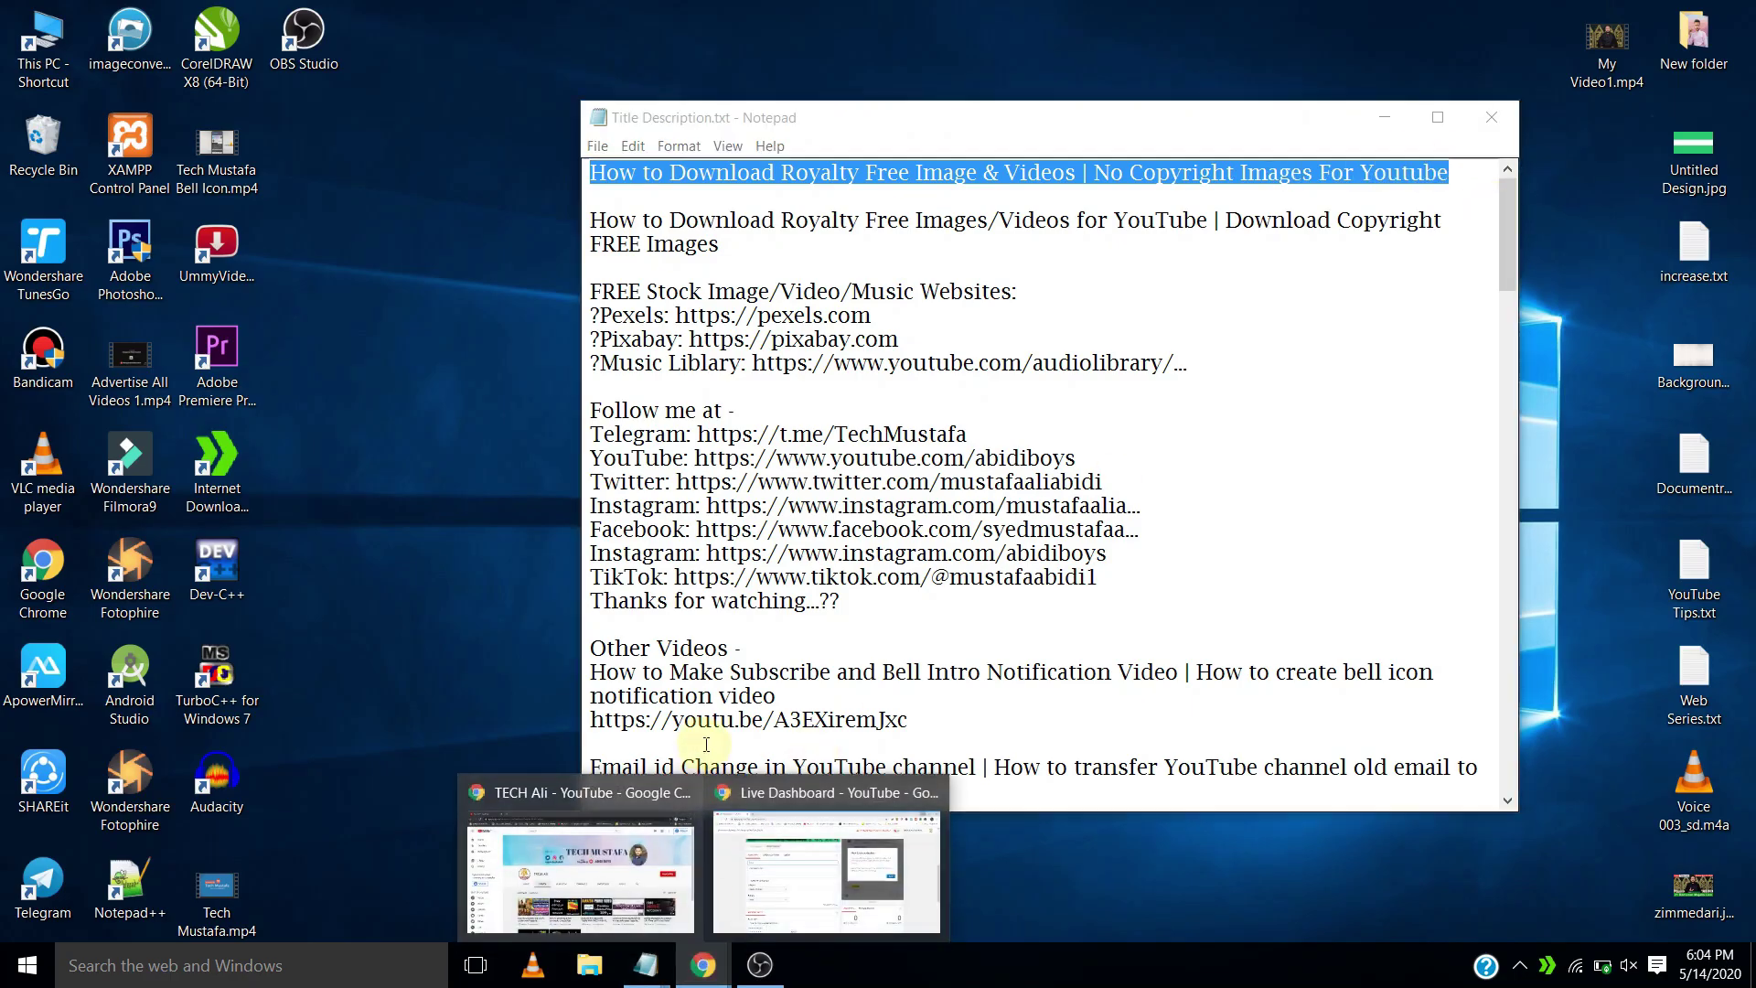
left_click(826, 864)
left_click(361, 390)
key("ctrl+v")
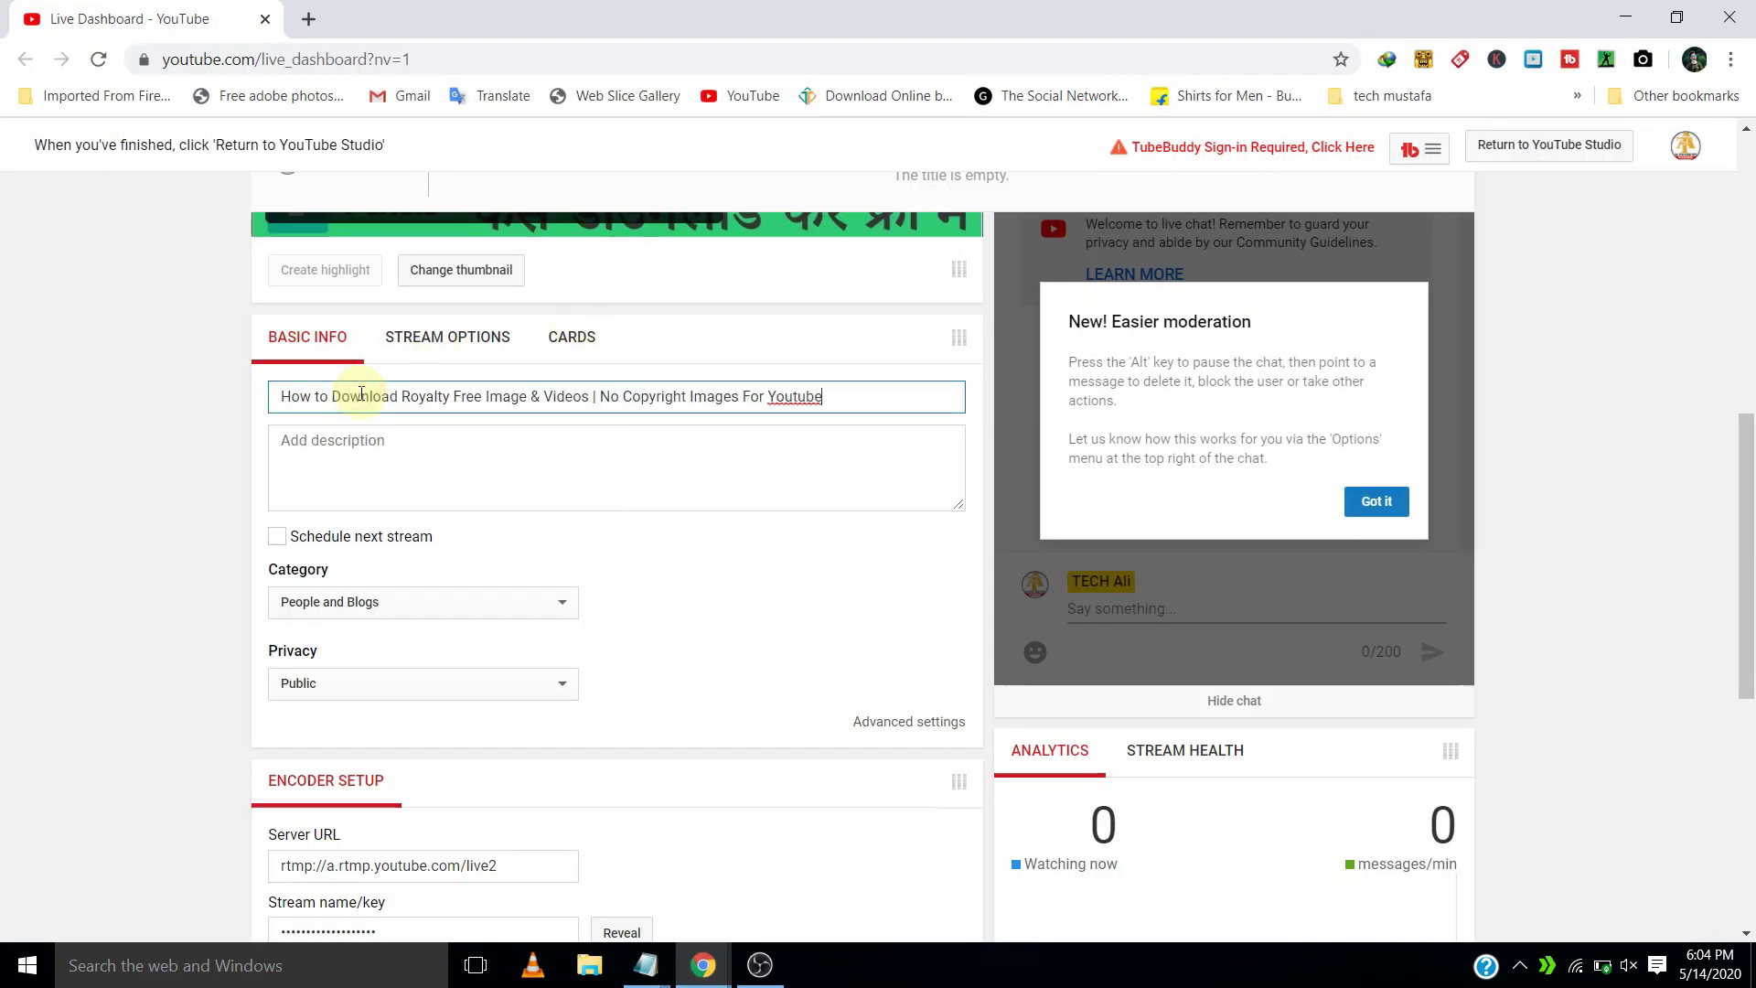
Copy all text below the title line in Title Description.txt into the stream description and check the dashboard's save status
left_click(646, 966)
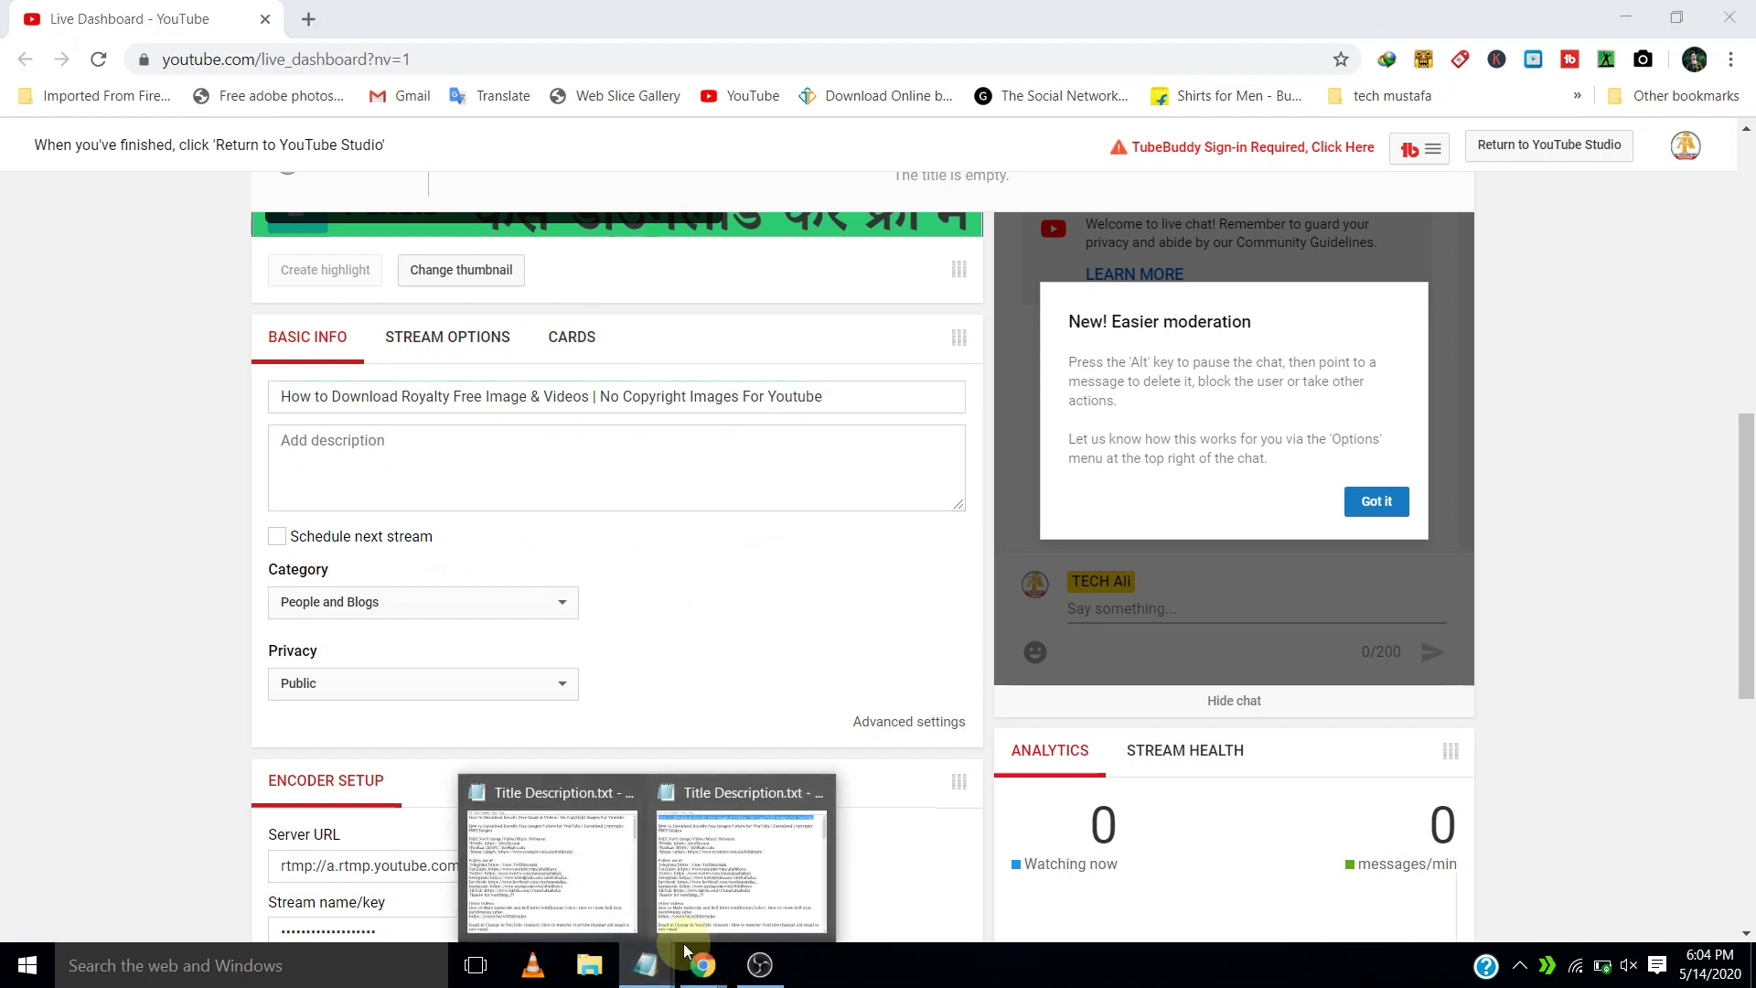
left_click(699, 837)
left_click_drag(593, 222, 1184, 949)
key("ctrl+c")
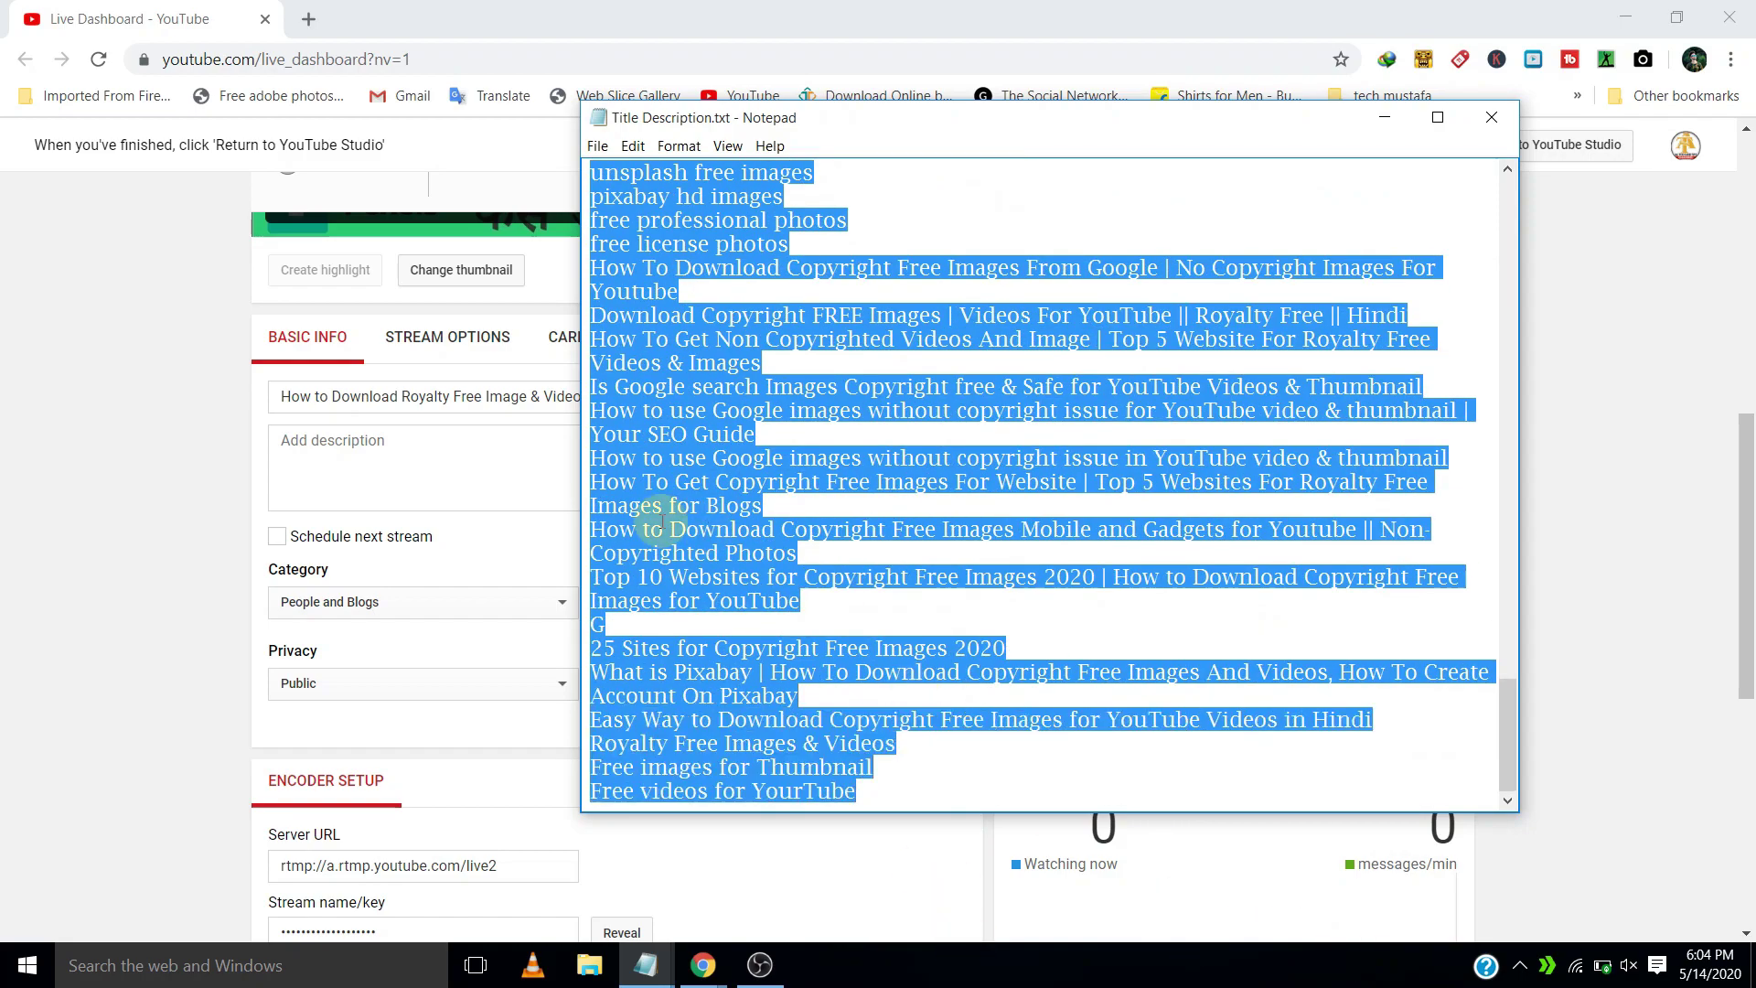
left_click(335, 484)
key("ctrl+v")
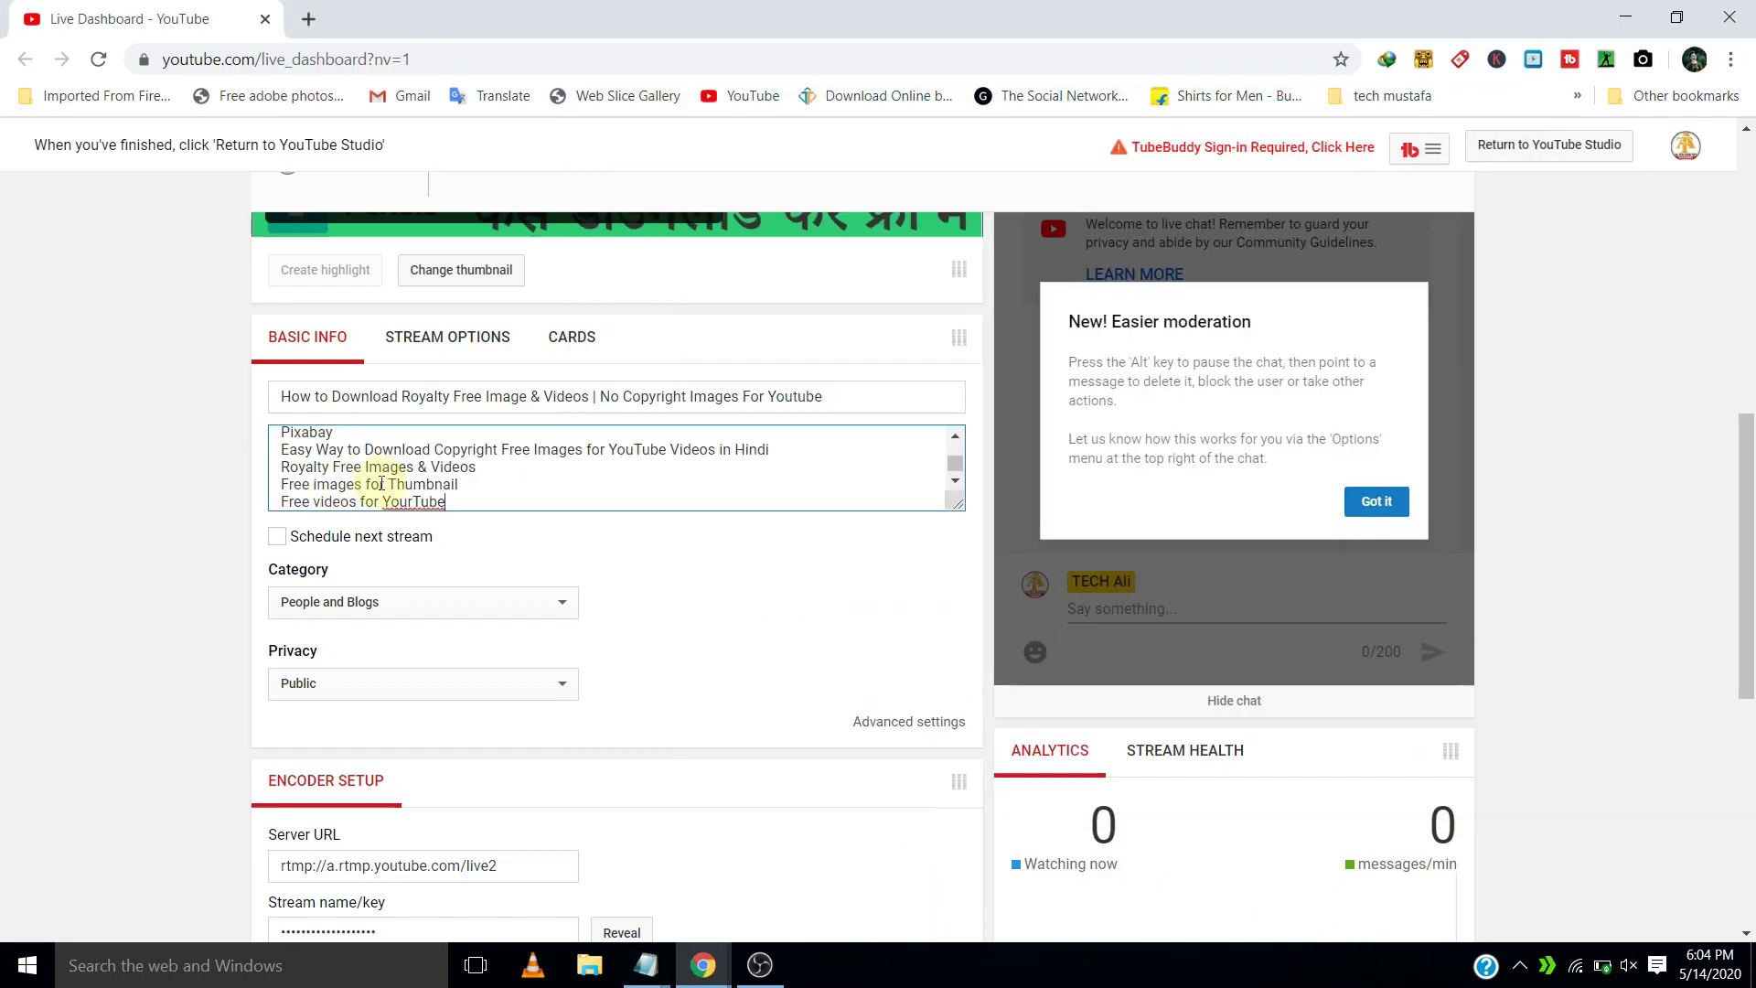
left_click_drag(1747, 485, 1747, 362)
left_click_drag(837, 305, 1094, 298)
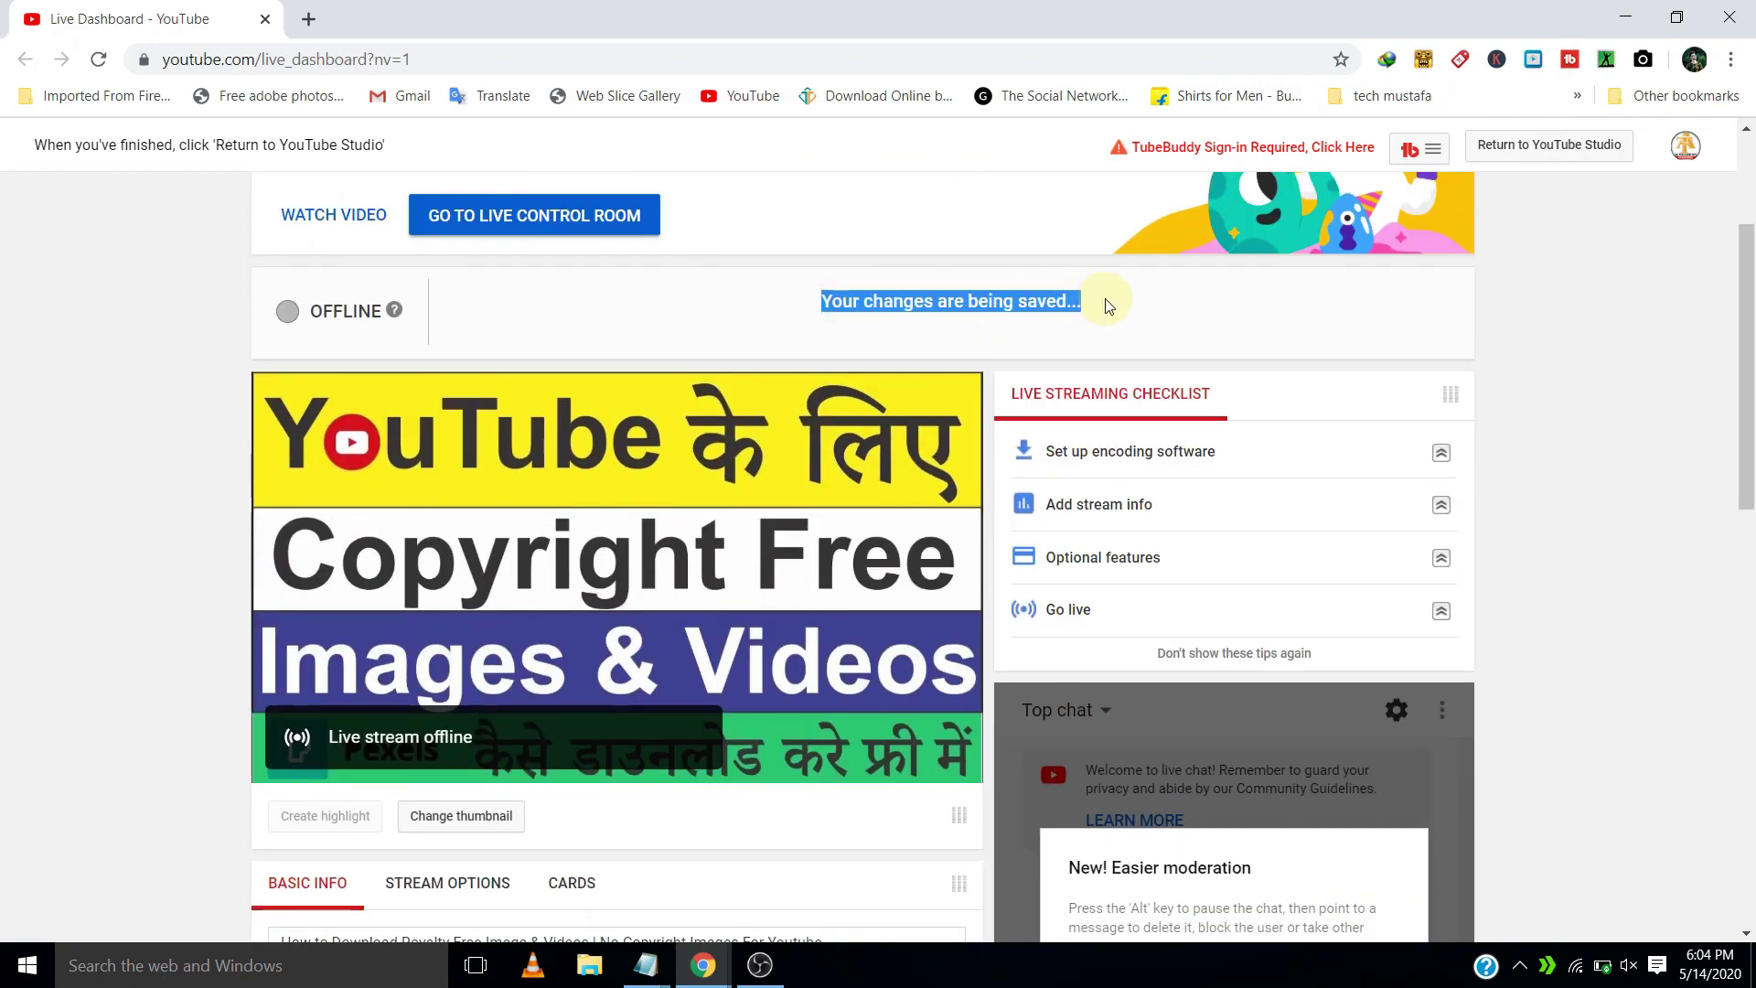
Switch to OBS Studio and delete Scene 4 and Scene 3, keeping Scene 2
left_click(1106, 302)
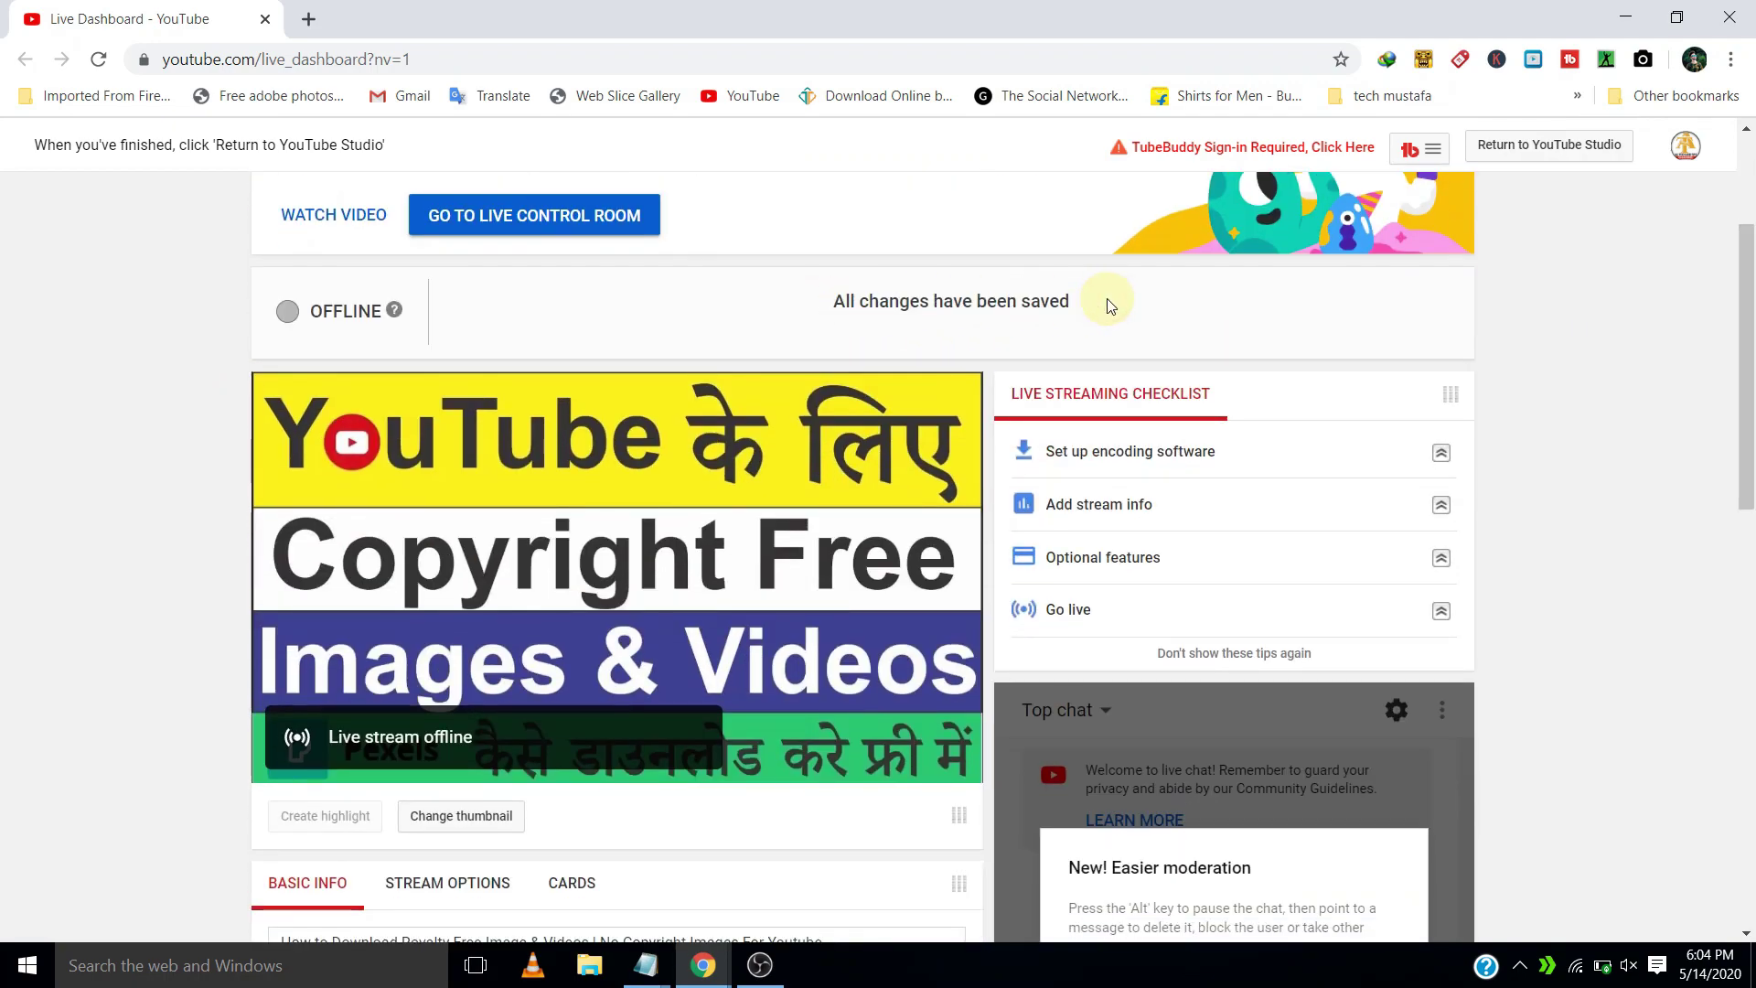
left_click_drag(1749, 369, 1752, 428)
left_click(1607, 10)
left_click(767, 970)
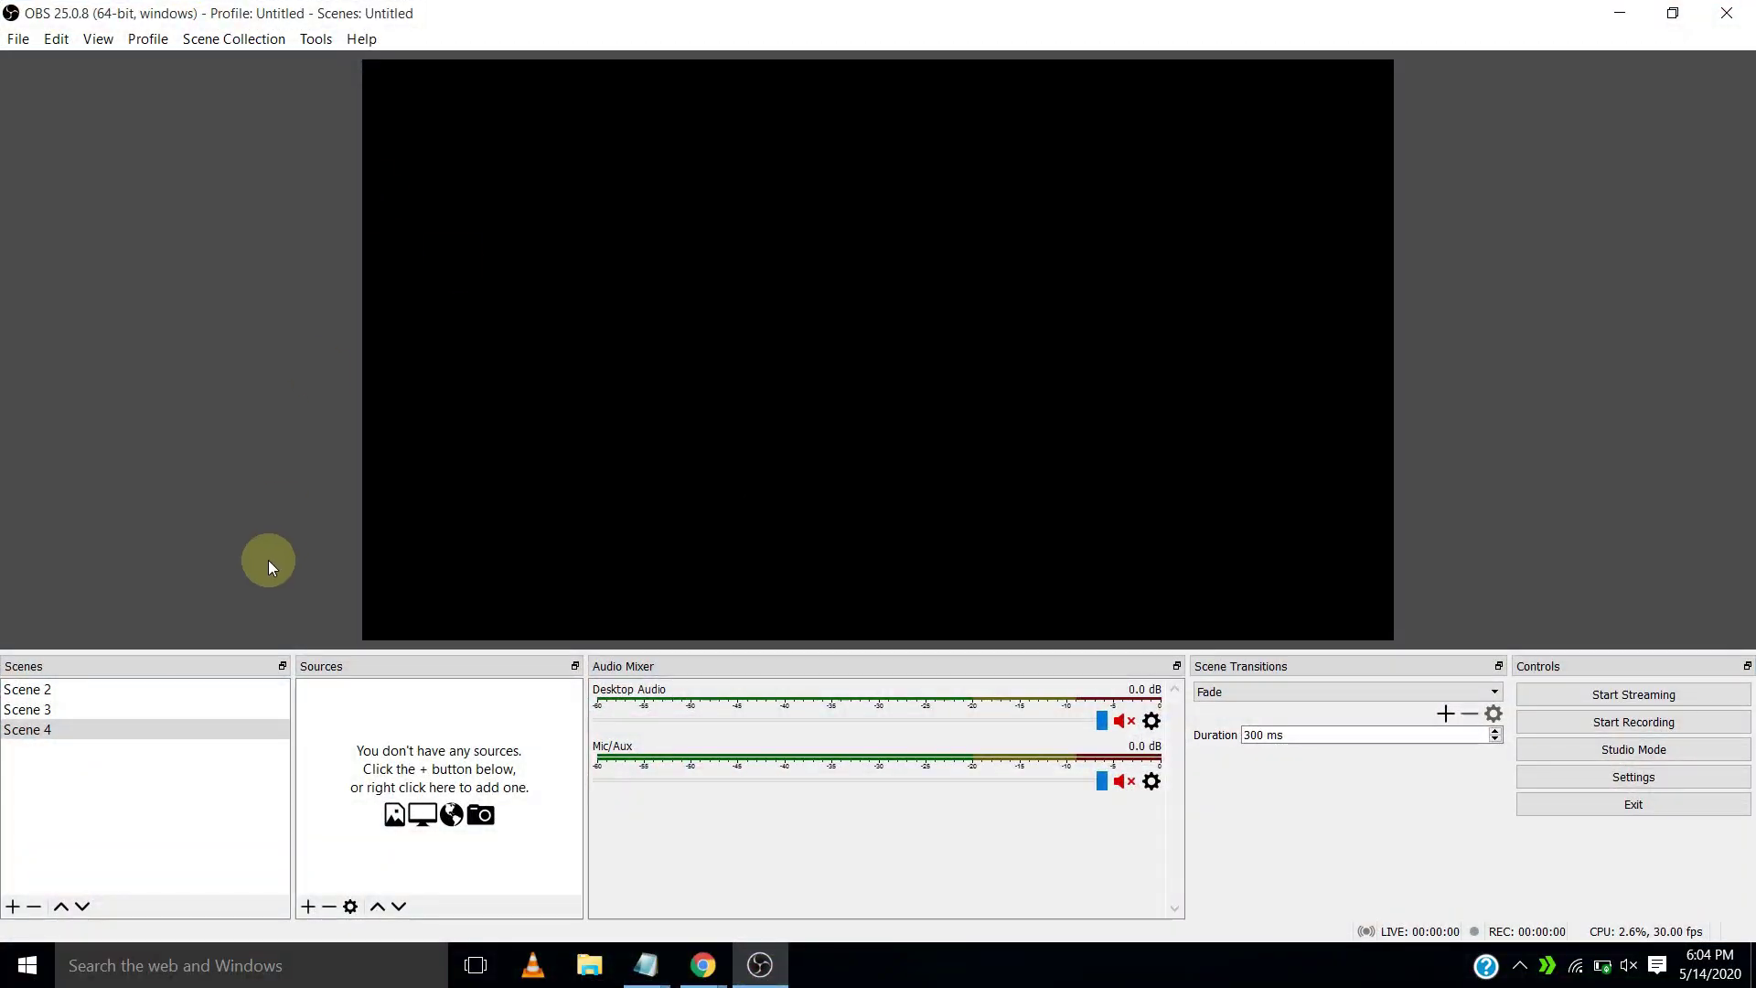
left_click(151, 764)
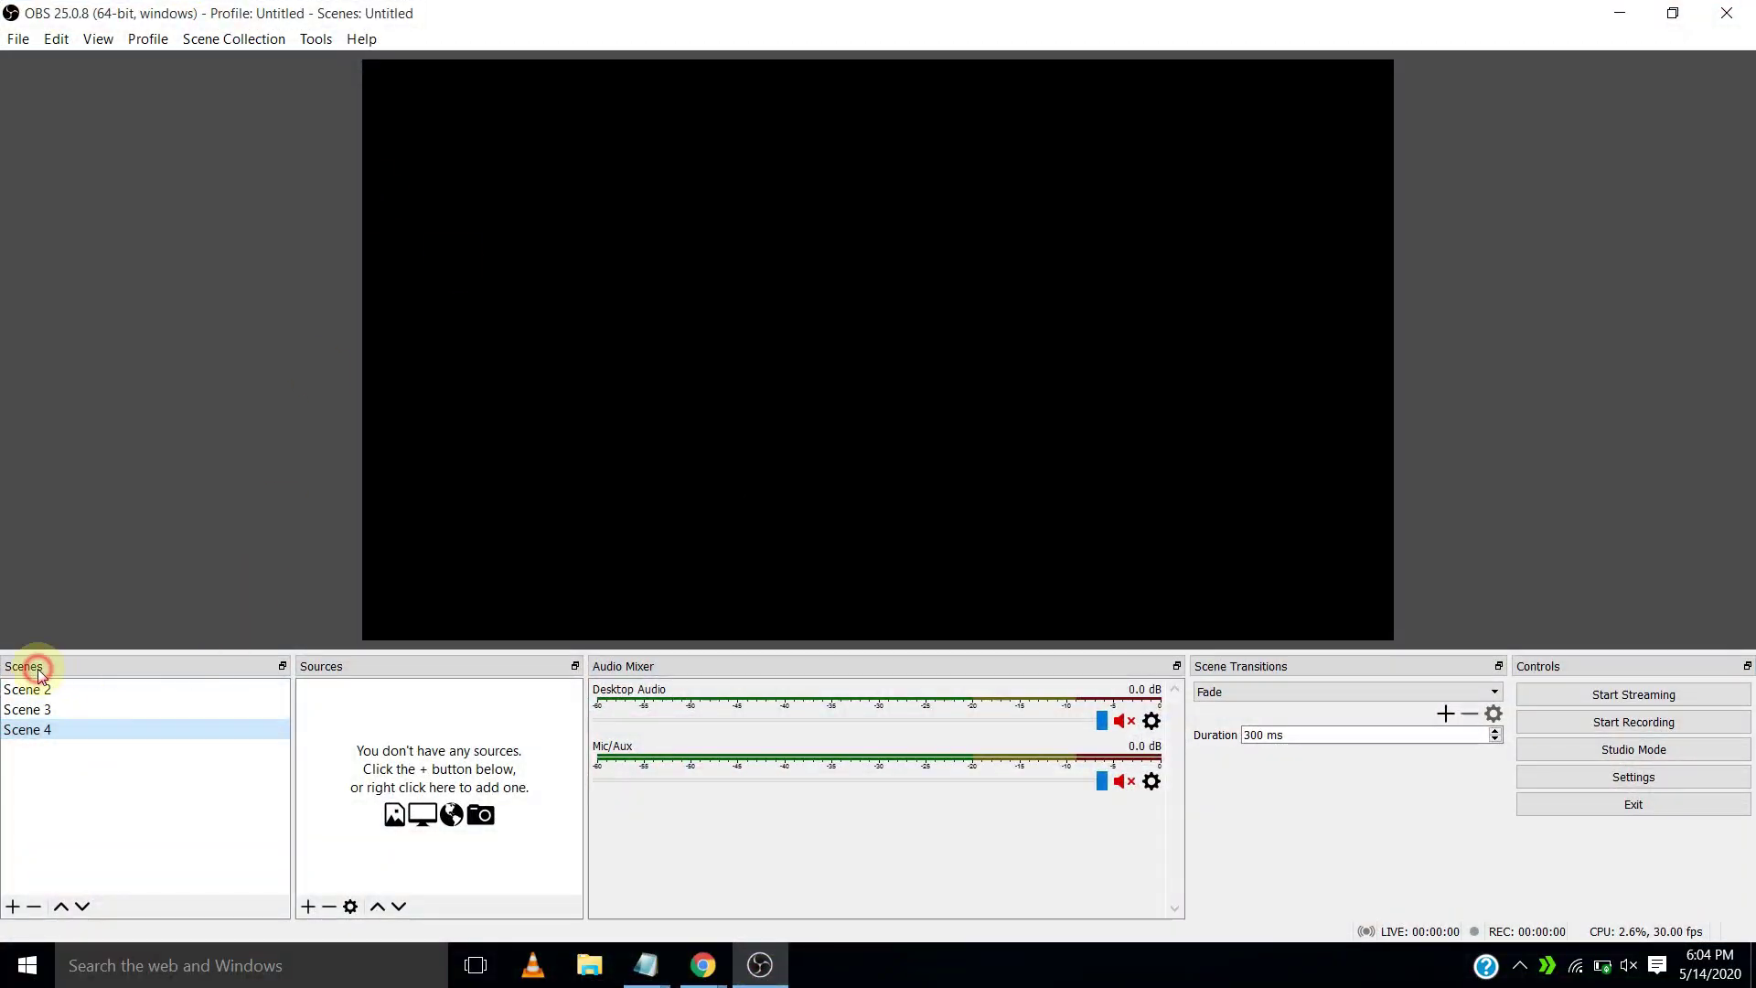
key("Delete")
key("Return")
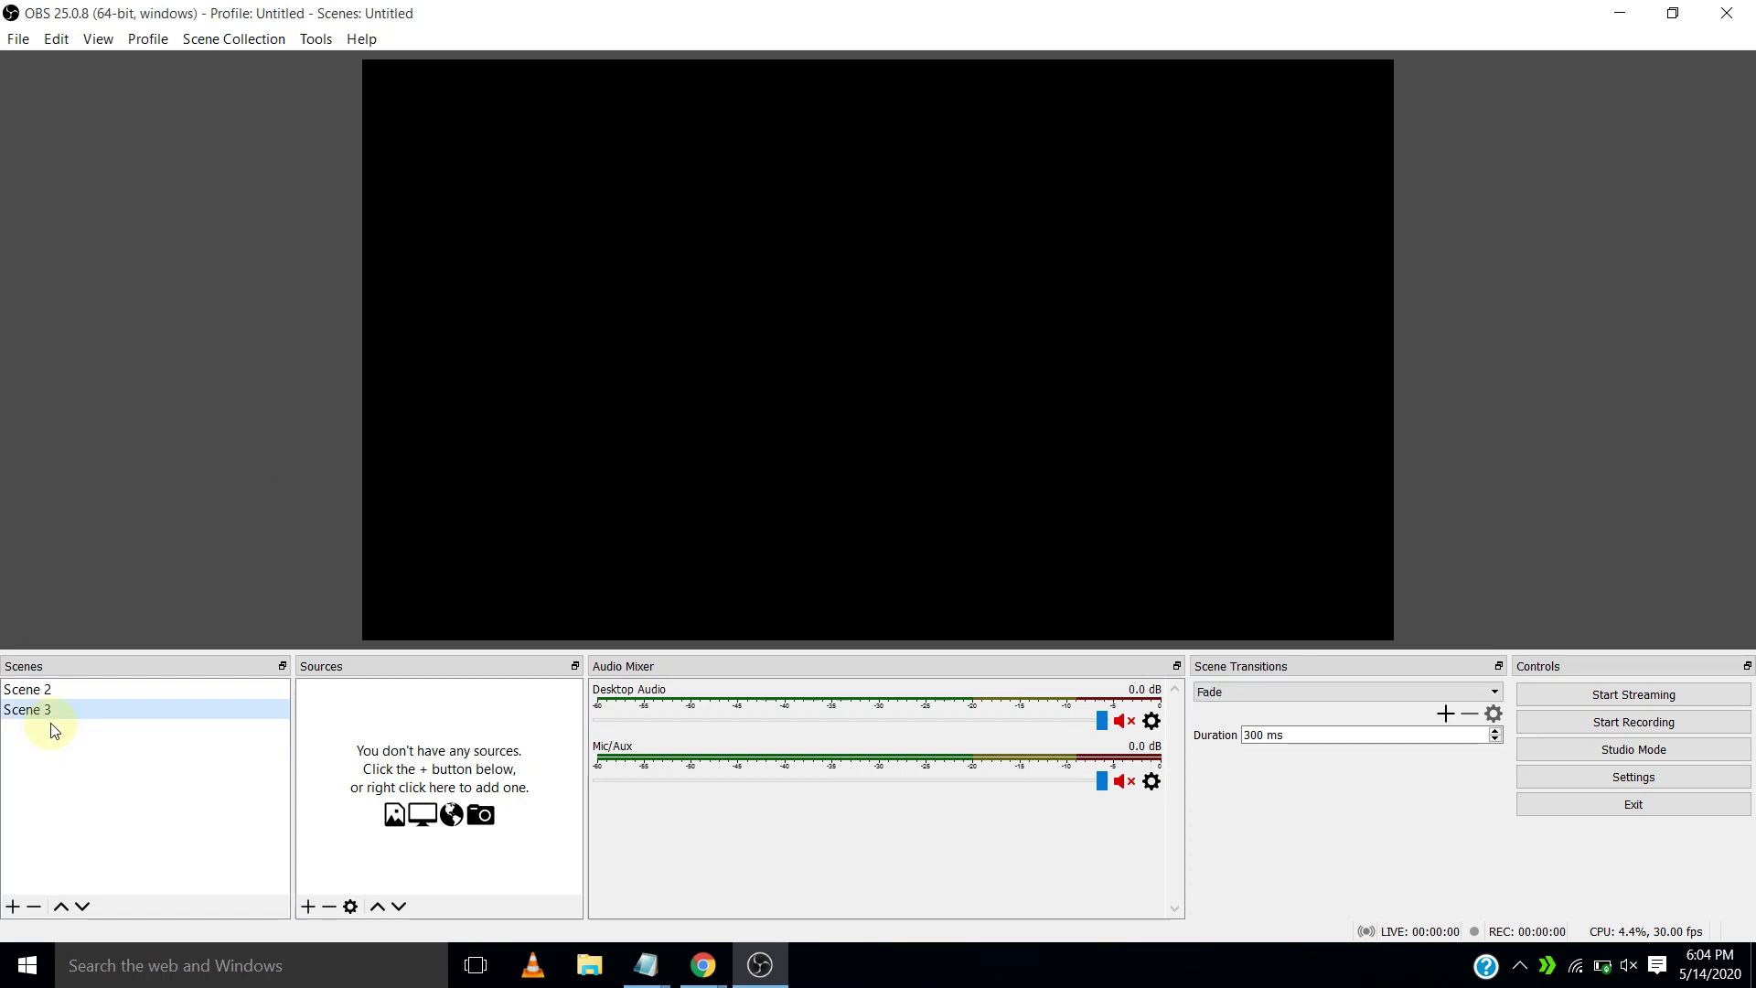
key("Delete")
key("Return")
key("Delete")
key("Escape")
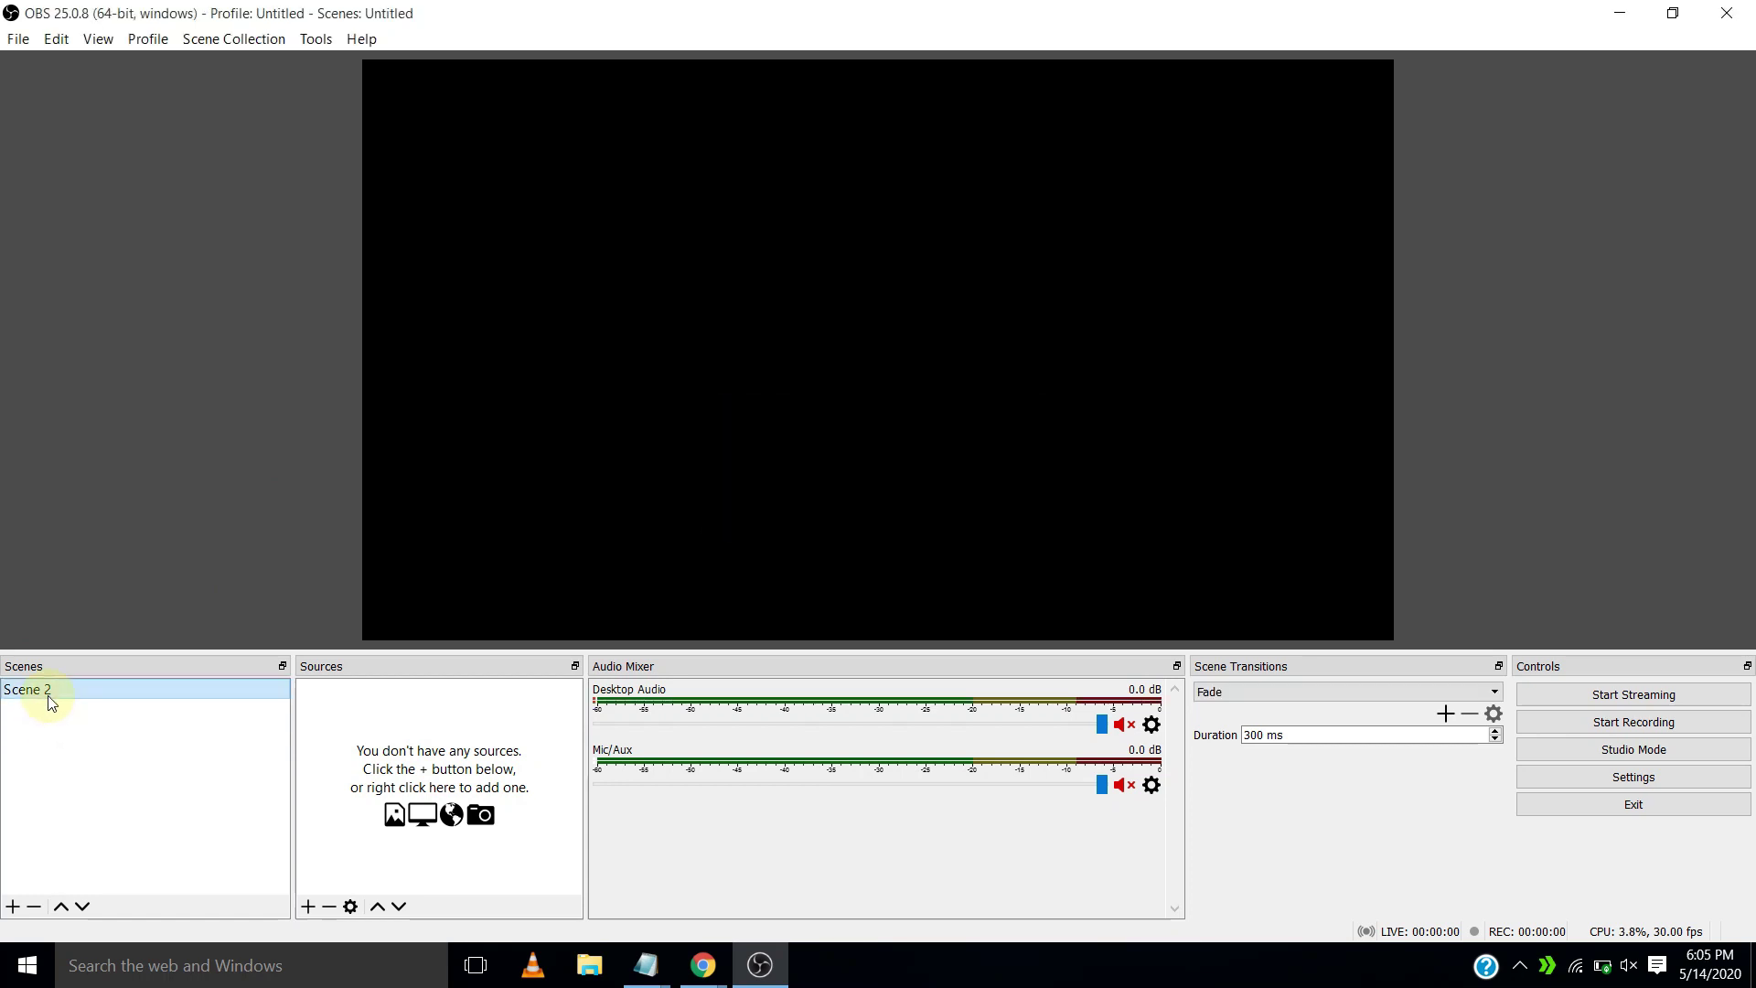
Add a new scene below Scene 2, accepting the suggested name
right_click(69, 740)
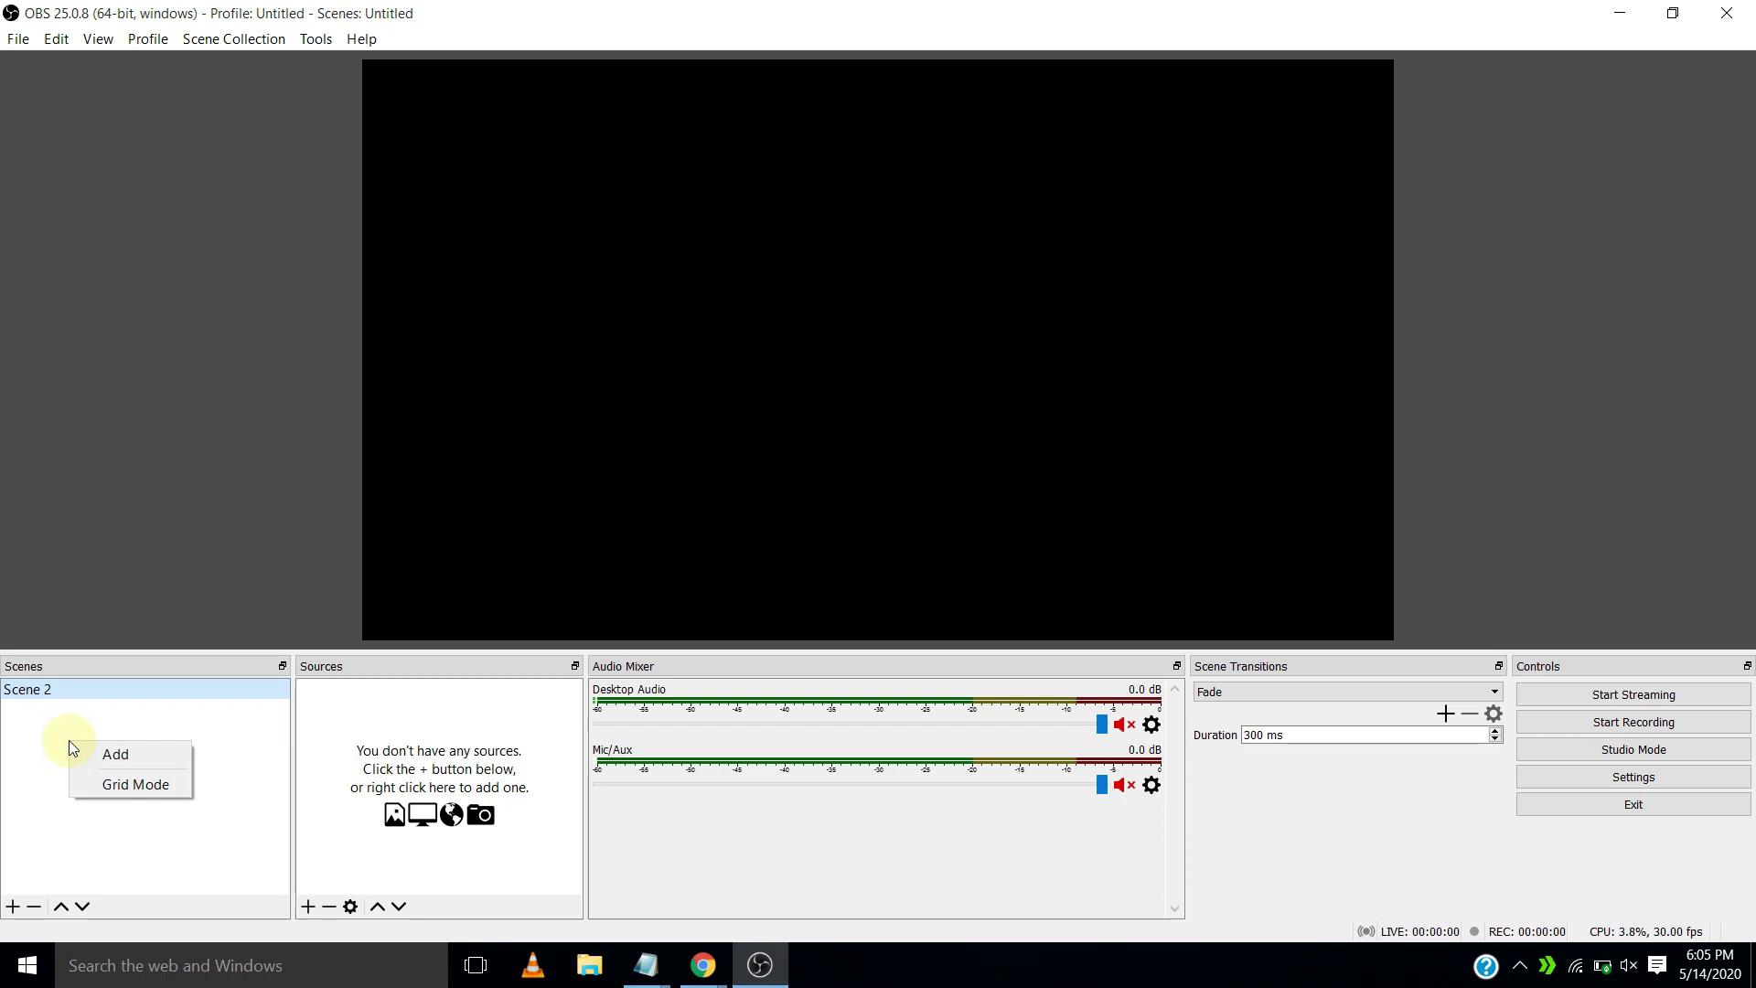
left_click(118, 755)
key("Return")
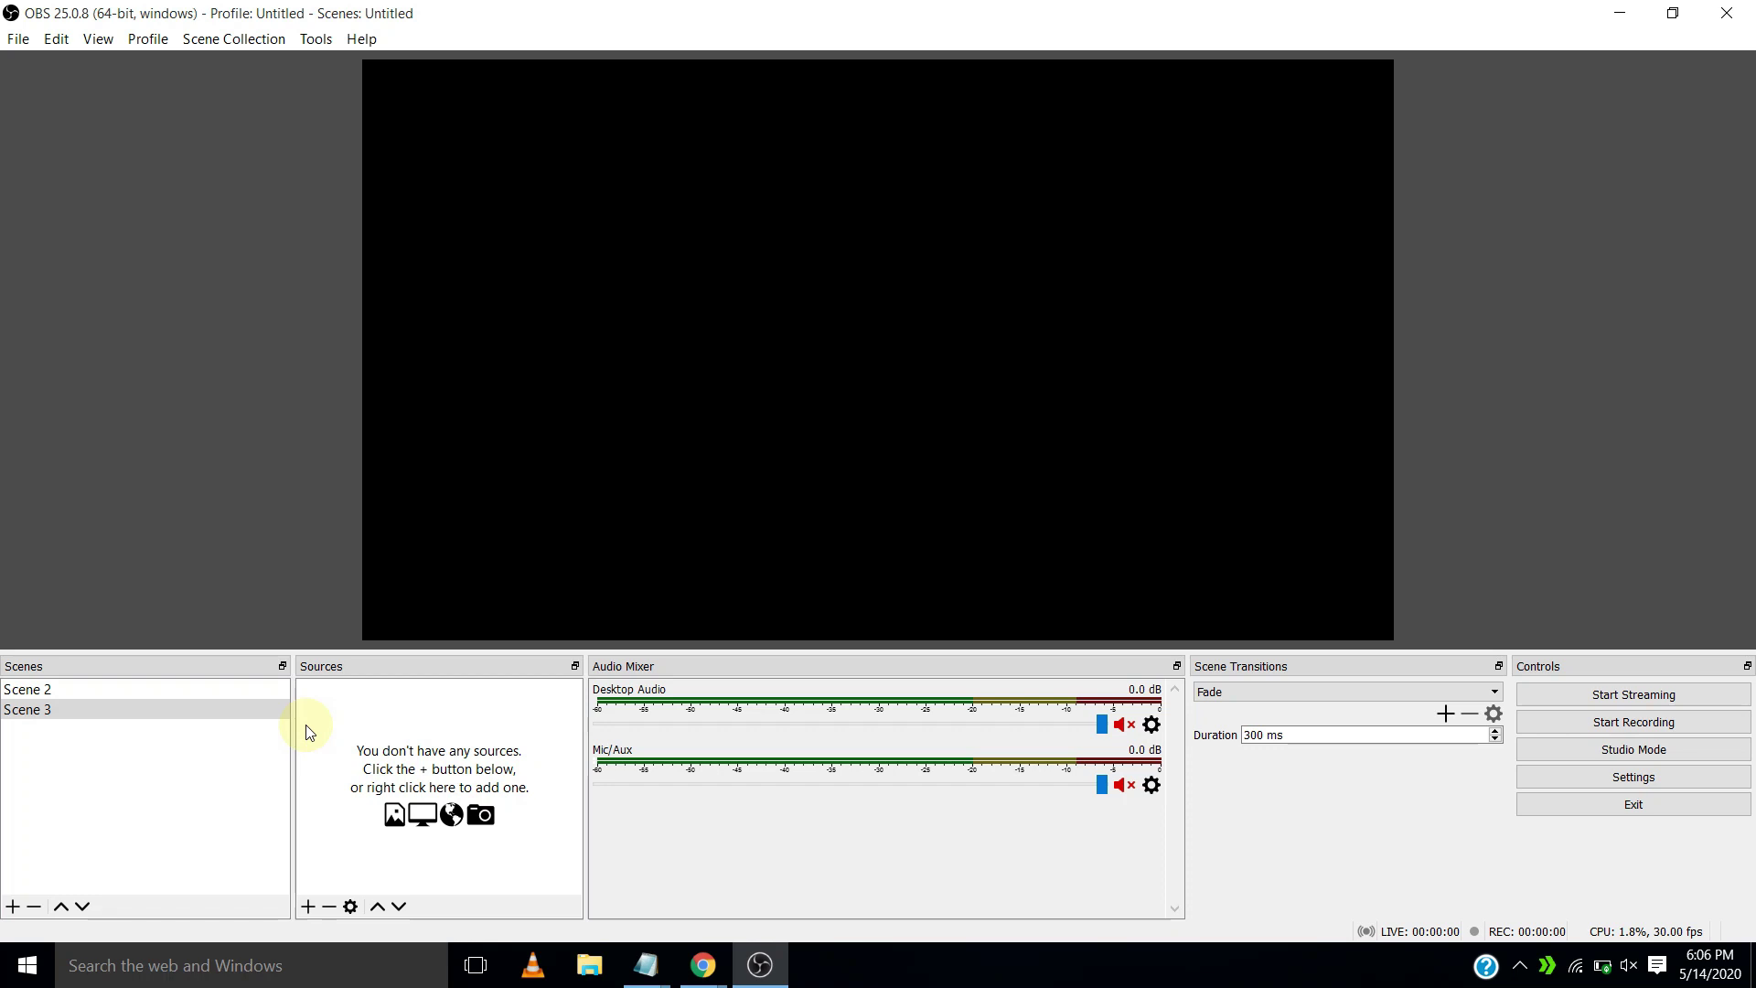
Add a Media Source with the default name to Scene 3 and load Royalti Free latest.mp4 from the Desktop as its local file
left_click(308, 906)
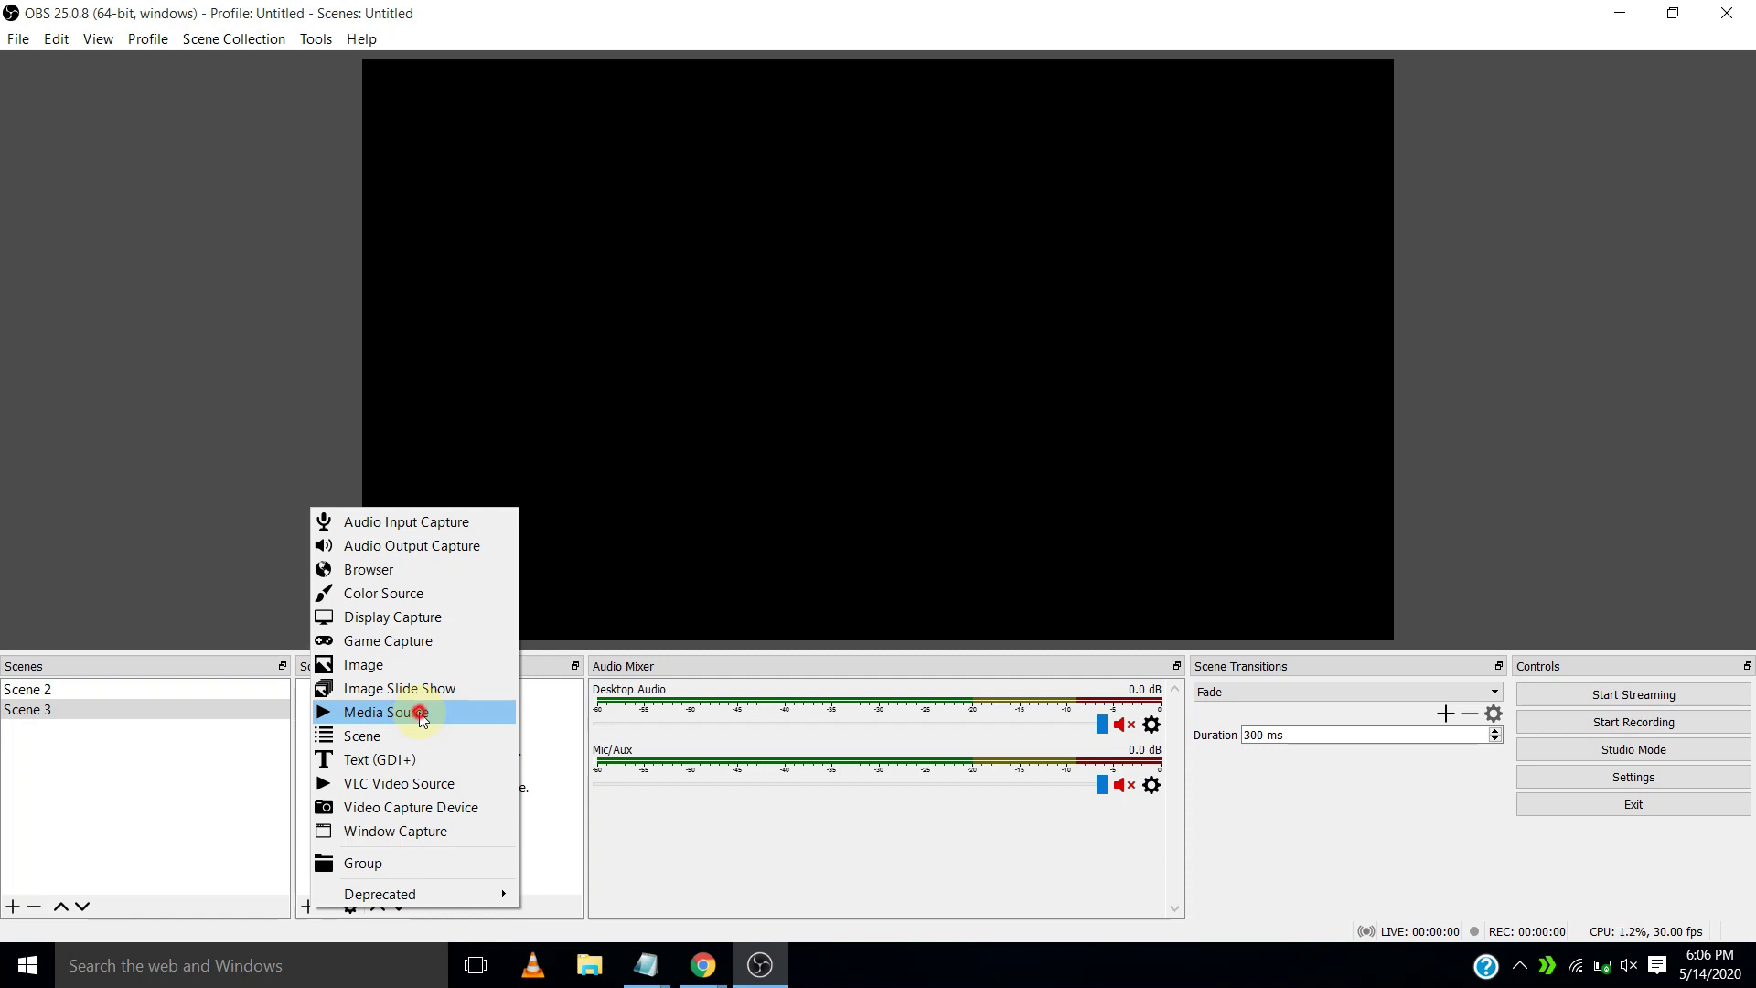
left_click(421, 714)
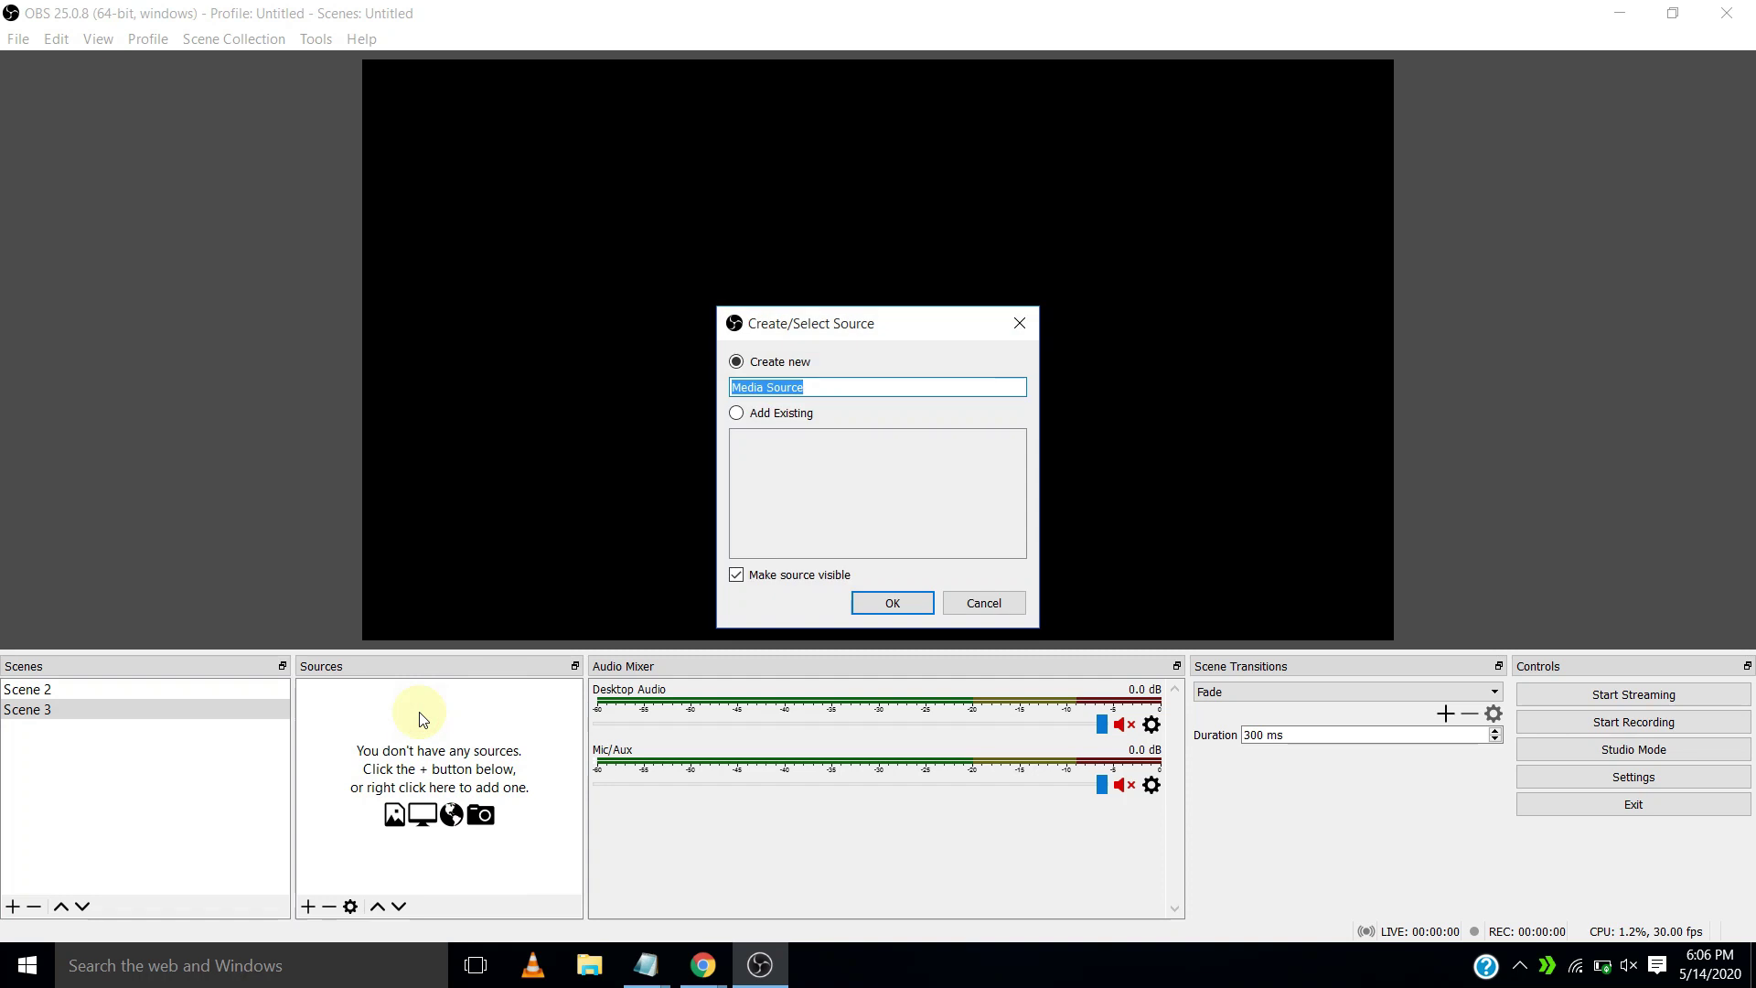
key("Return")
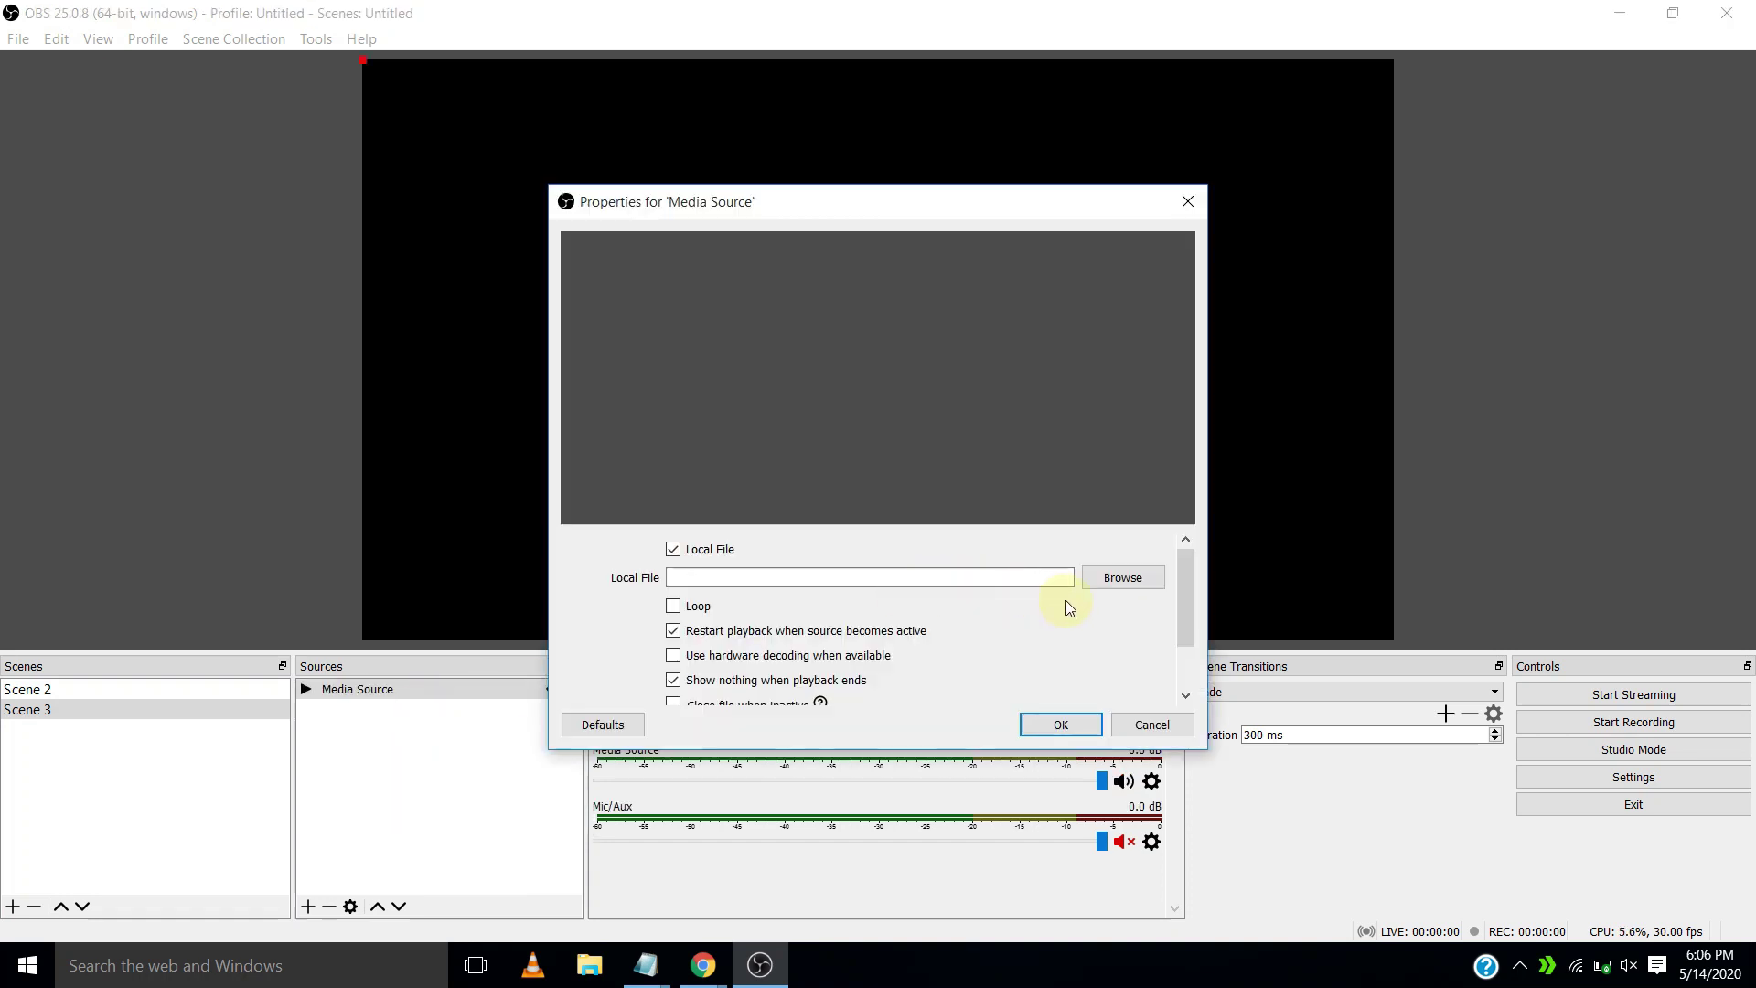
left_click(1120, 582)
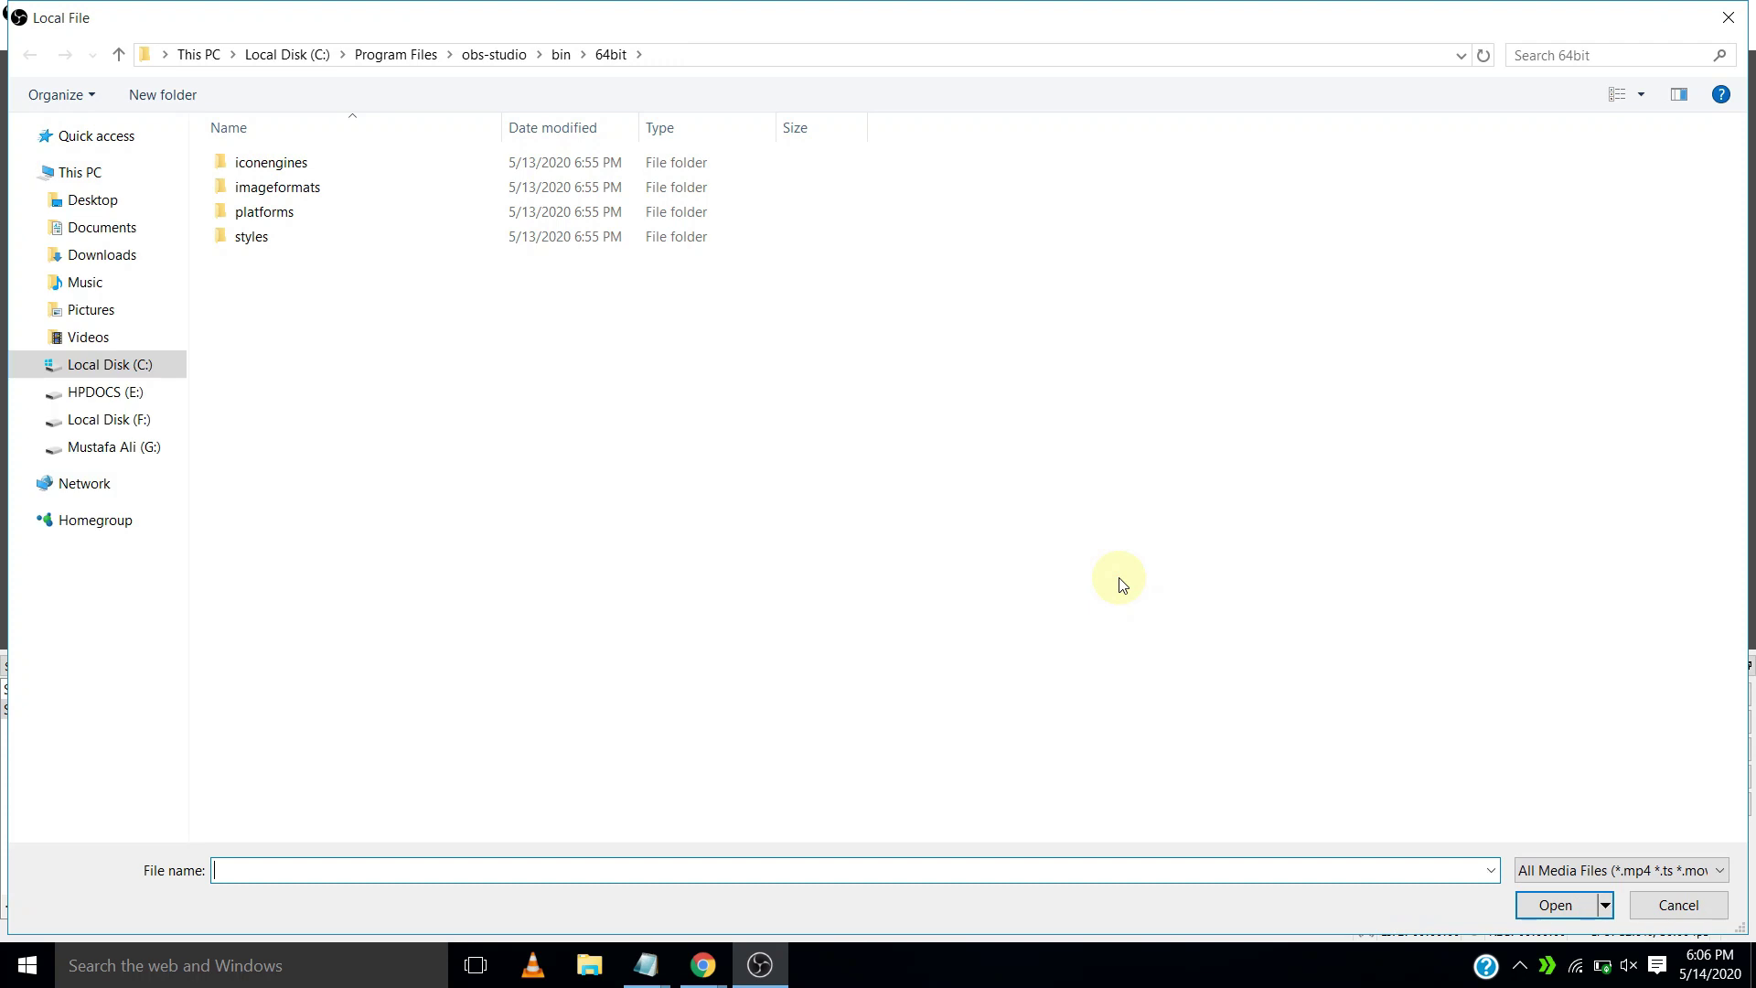
left_click(55, 199)
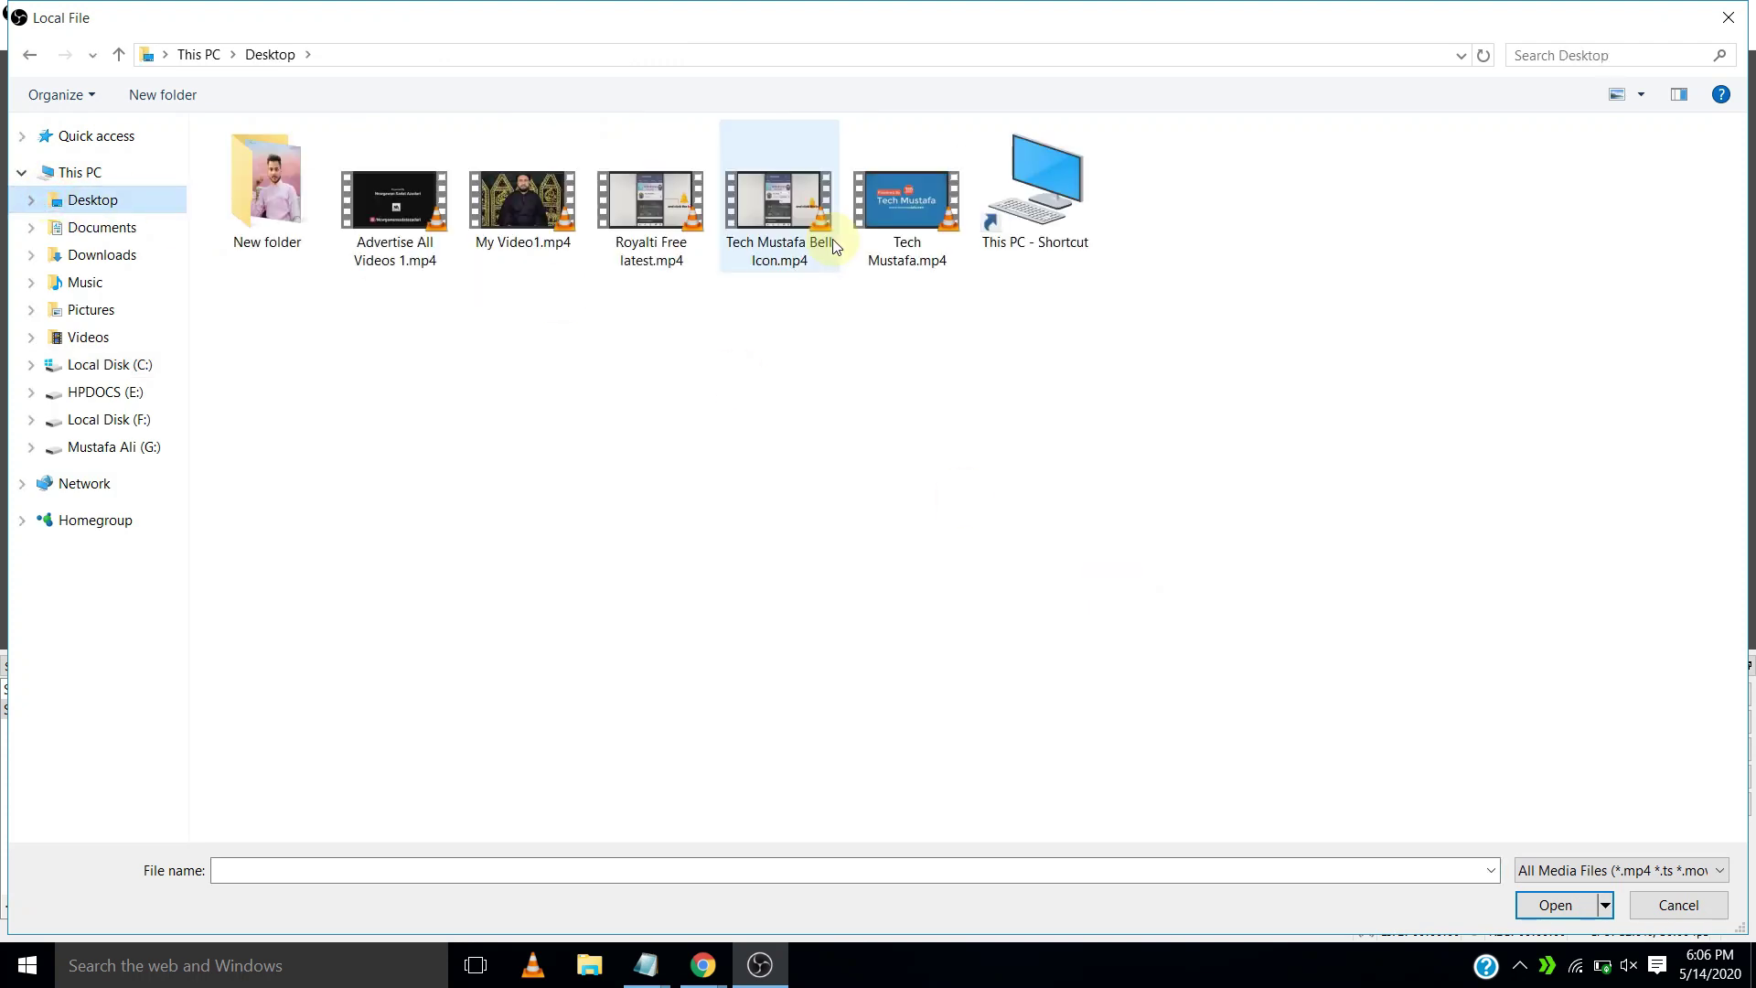
left_click(682, 233)
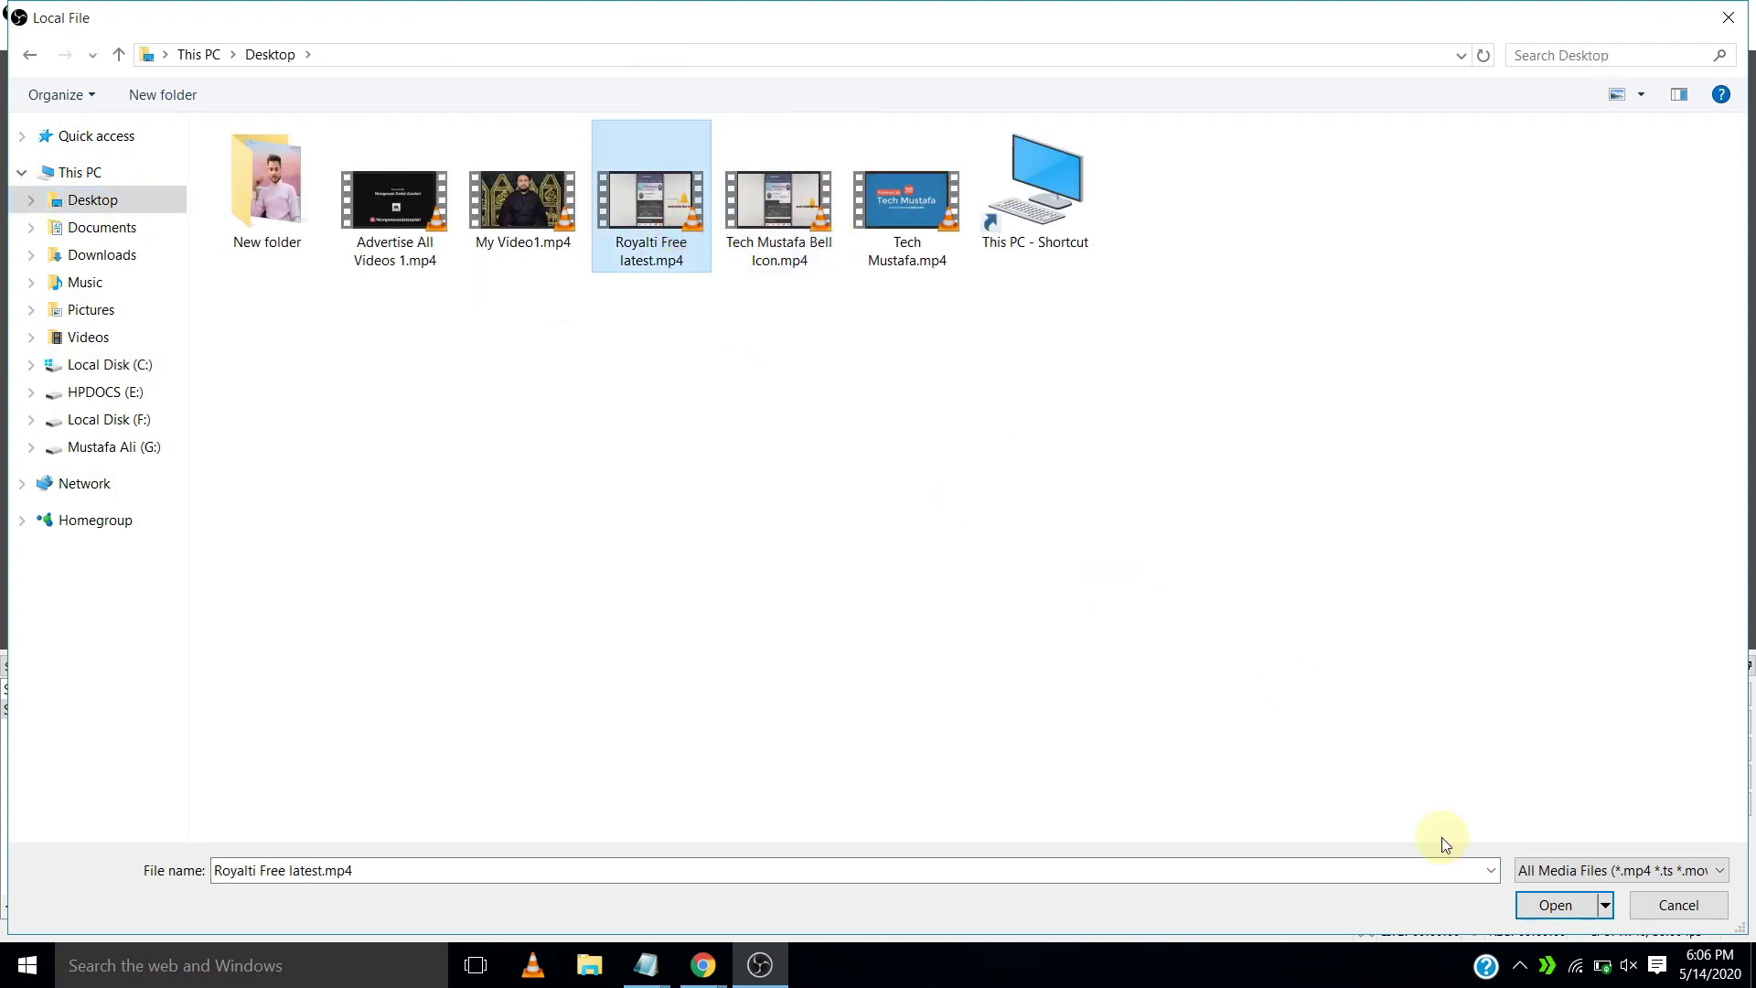
left_click(1552, 906)
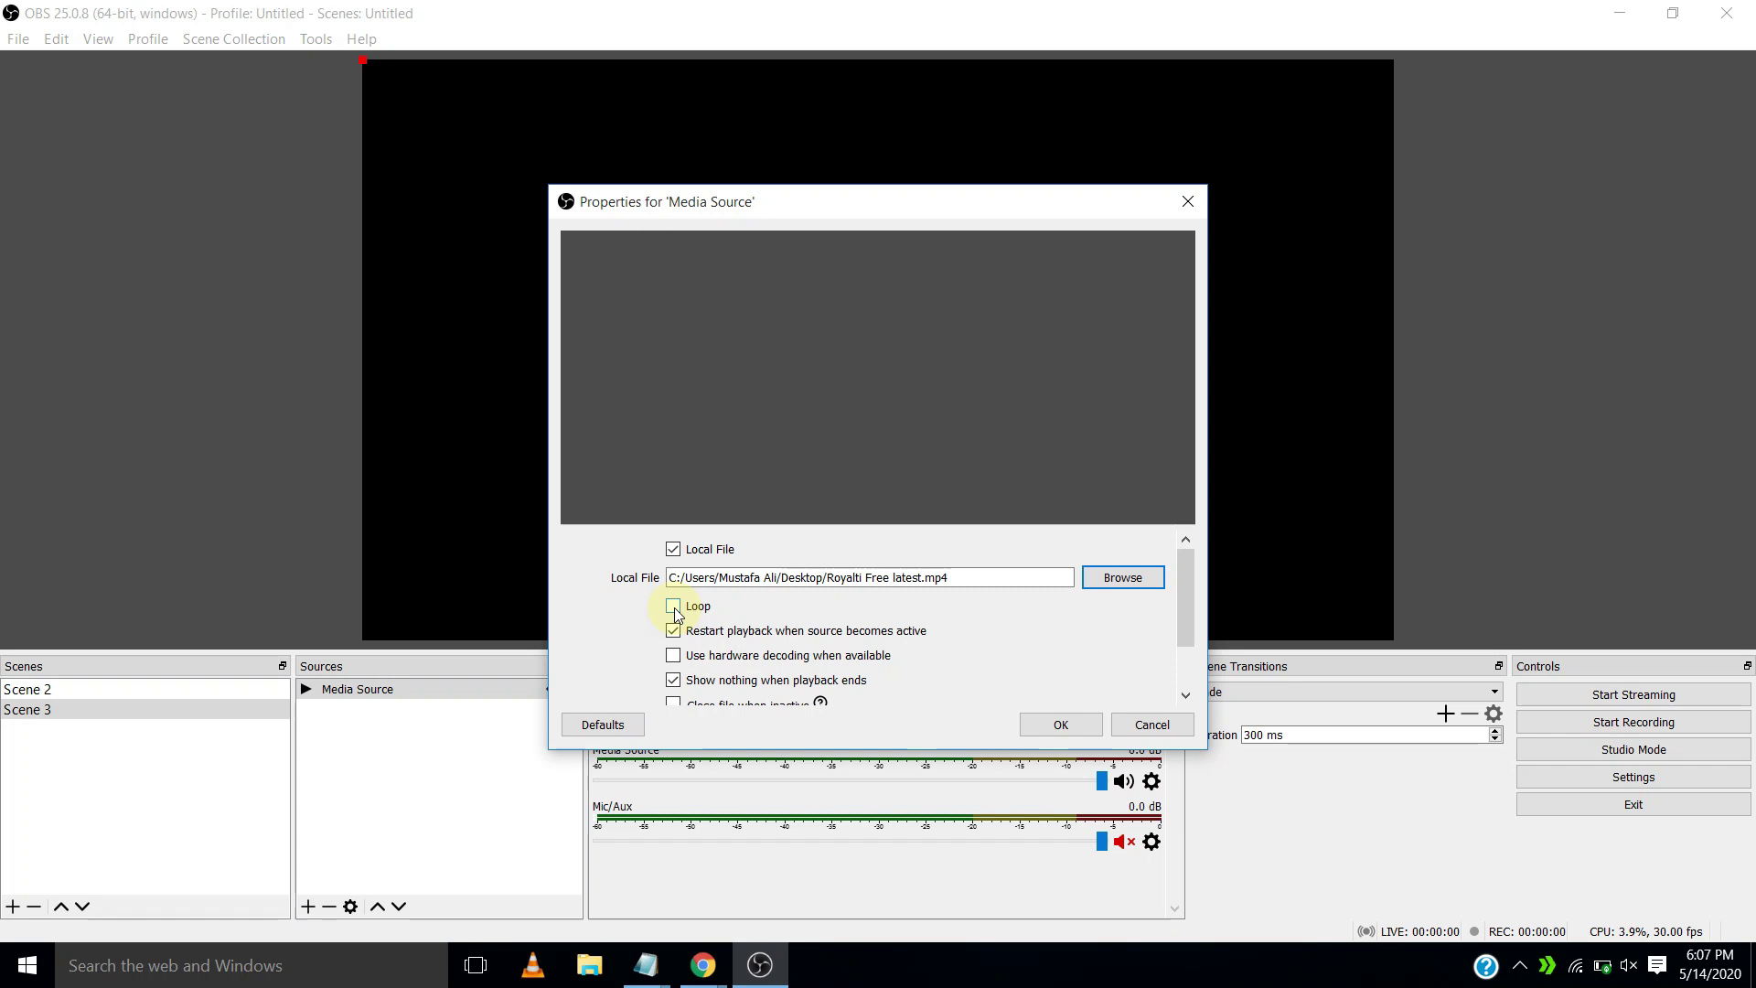
Set the Media Source's audio monitoring to Monitor and Output in the Advanced Audio Properties
left_click_drag(851, 201, 376, 112)
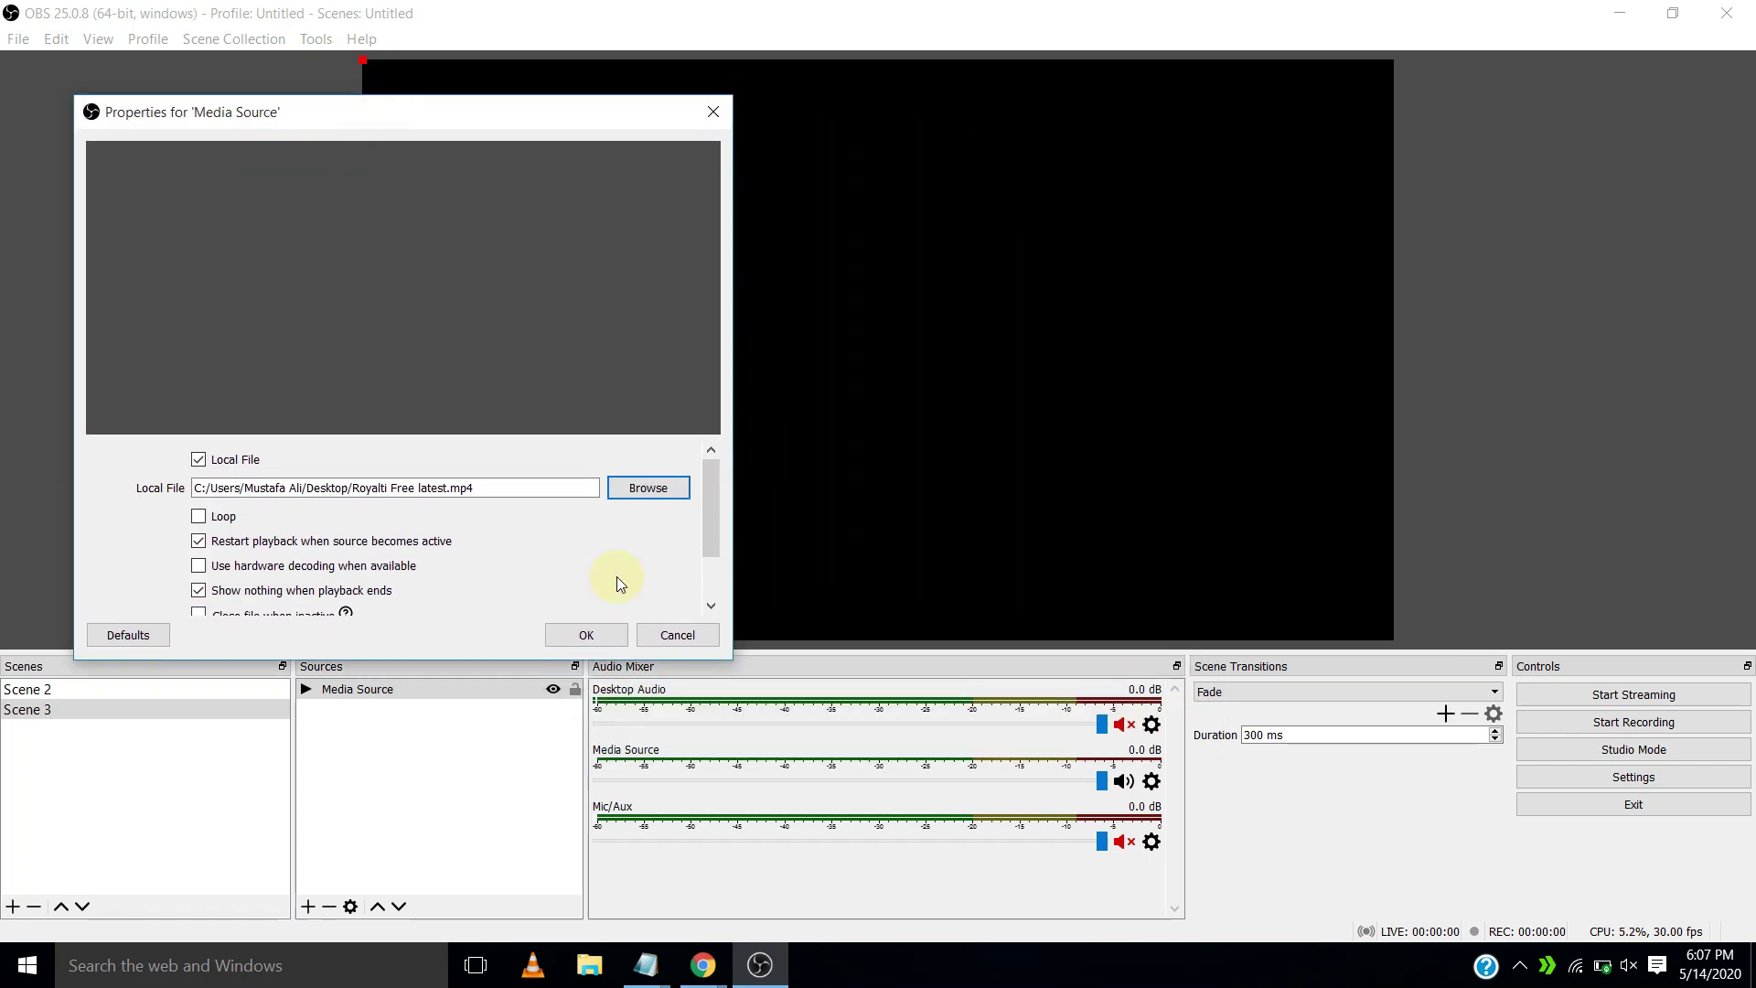
left_click(1152, 782)
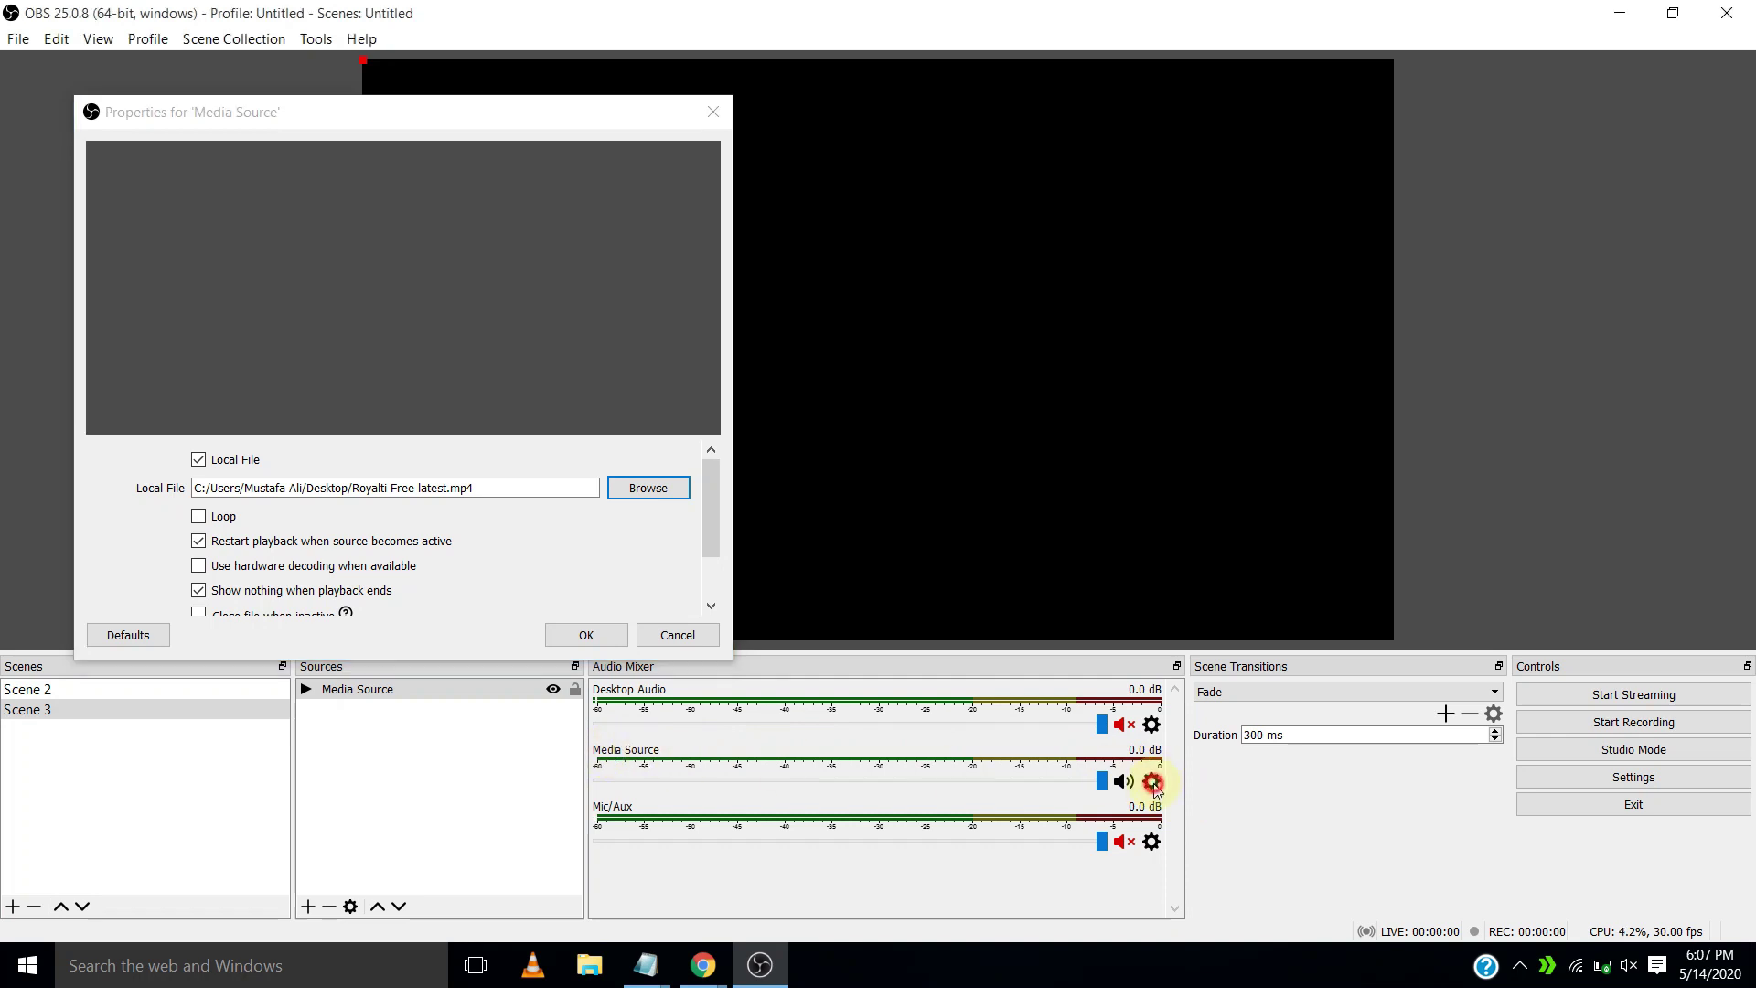
left_click(1247, 772)
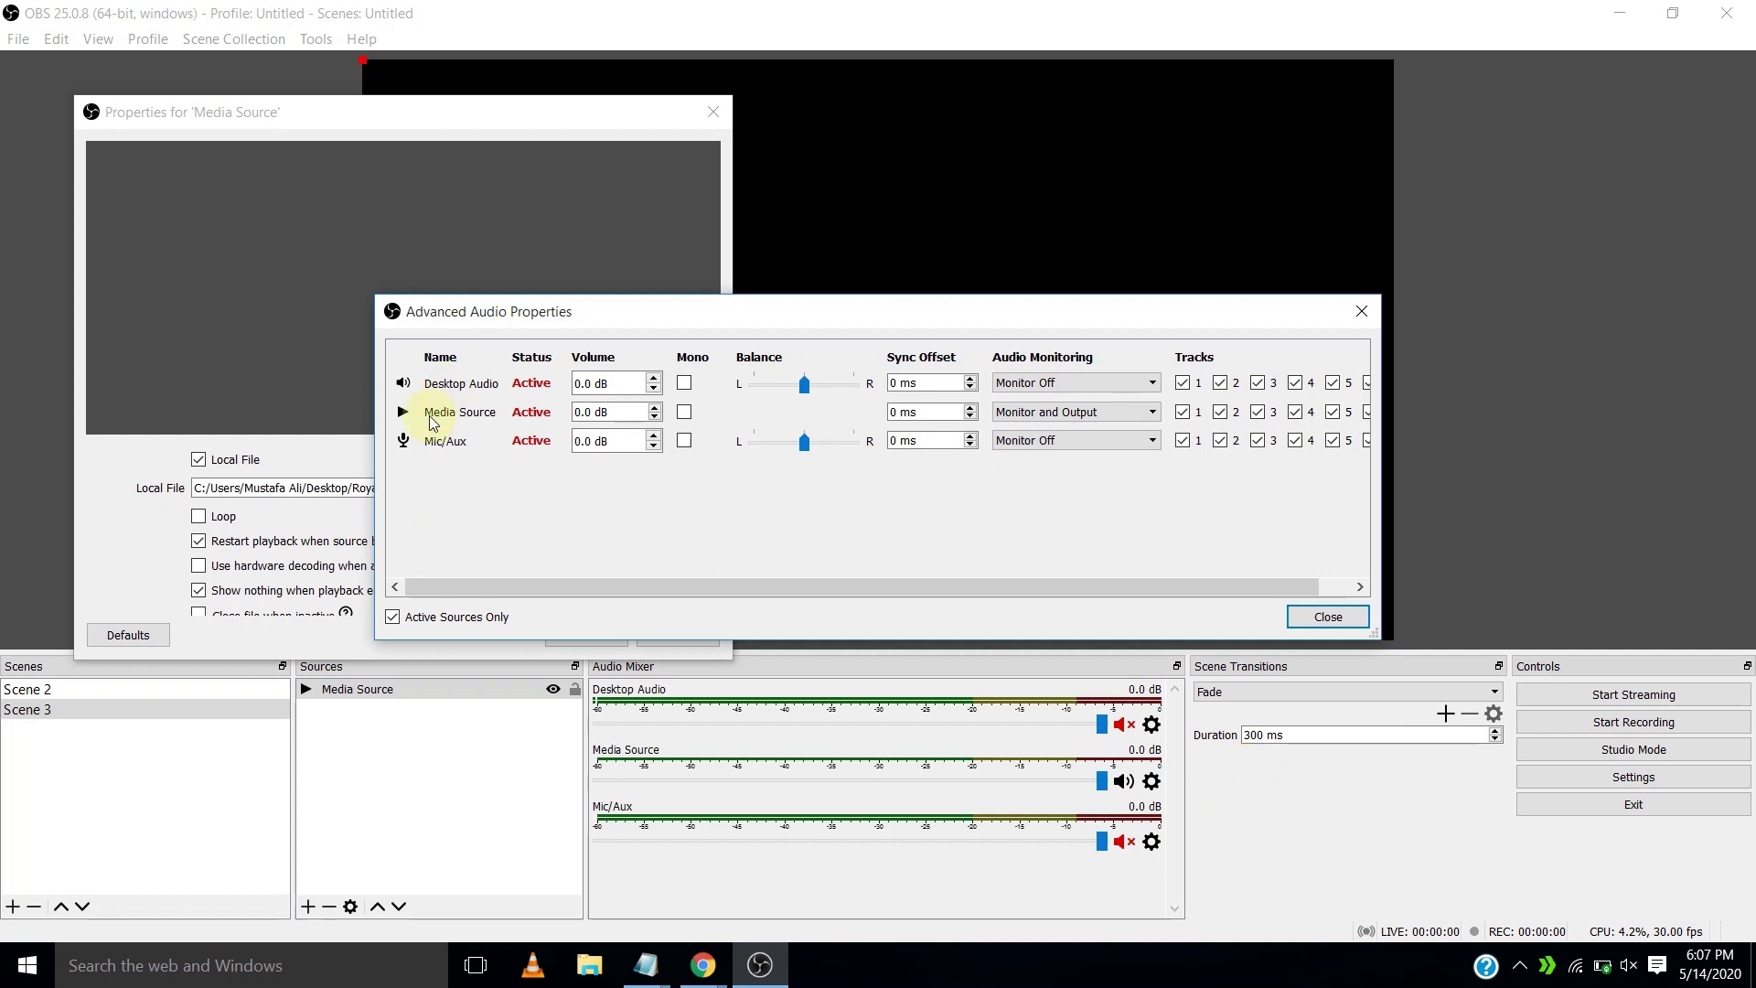
left_click(1072, 414)
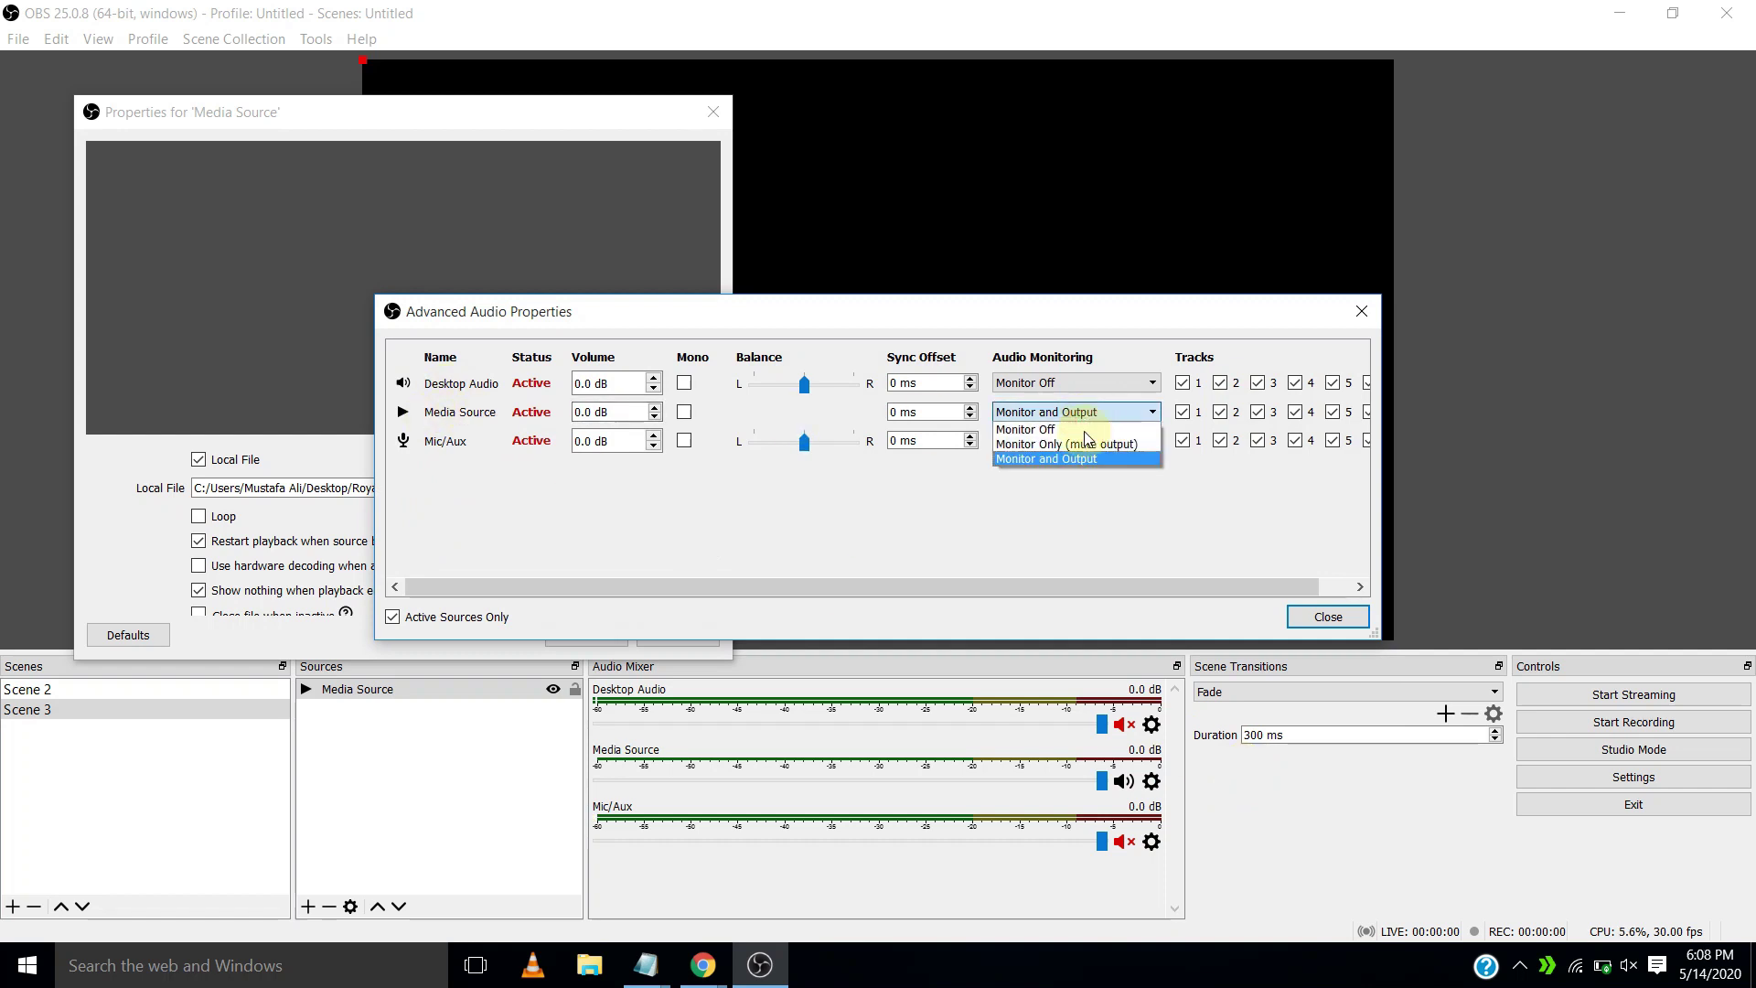
left_click(1104, 459)
left_click(1328, 617)
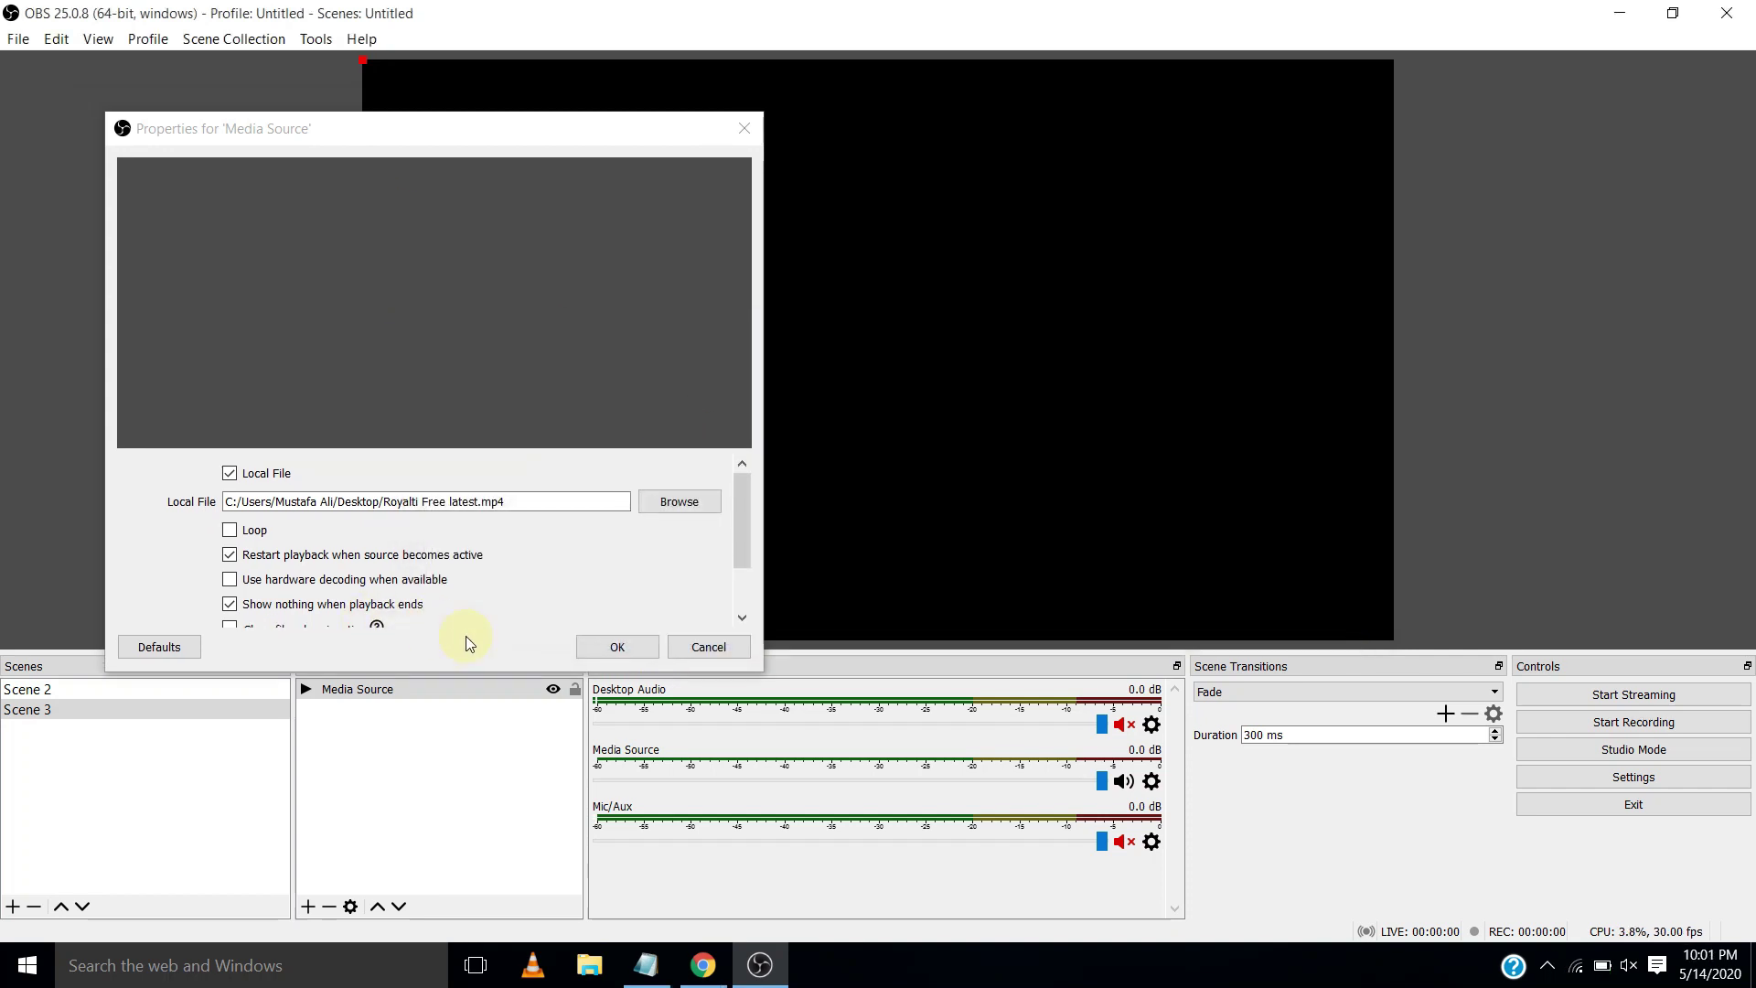
Accept the Media Source properties and start streaming
left_click(618, 647)
left_click(1634, 695)
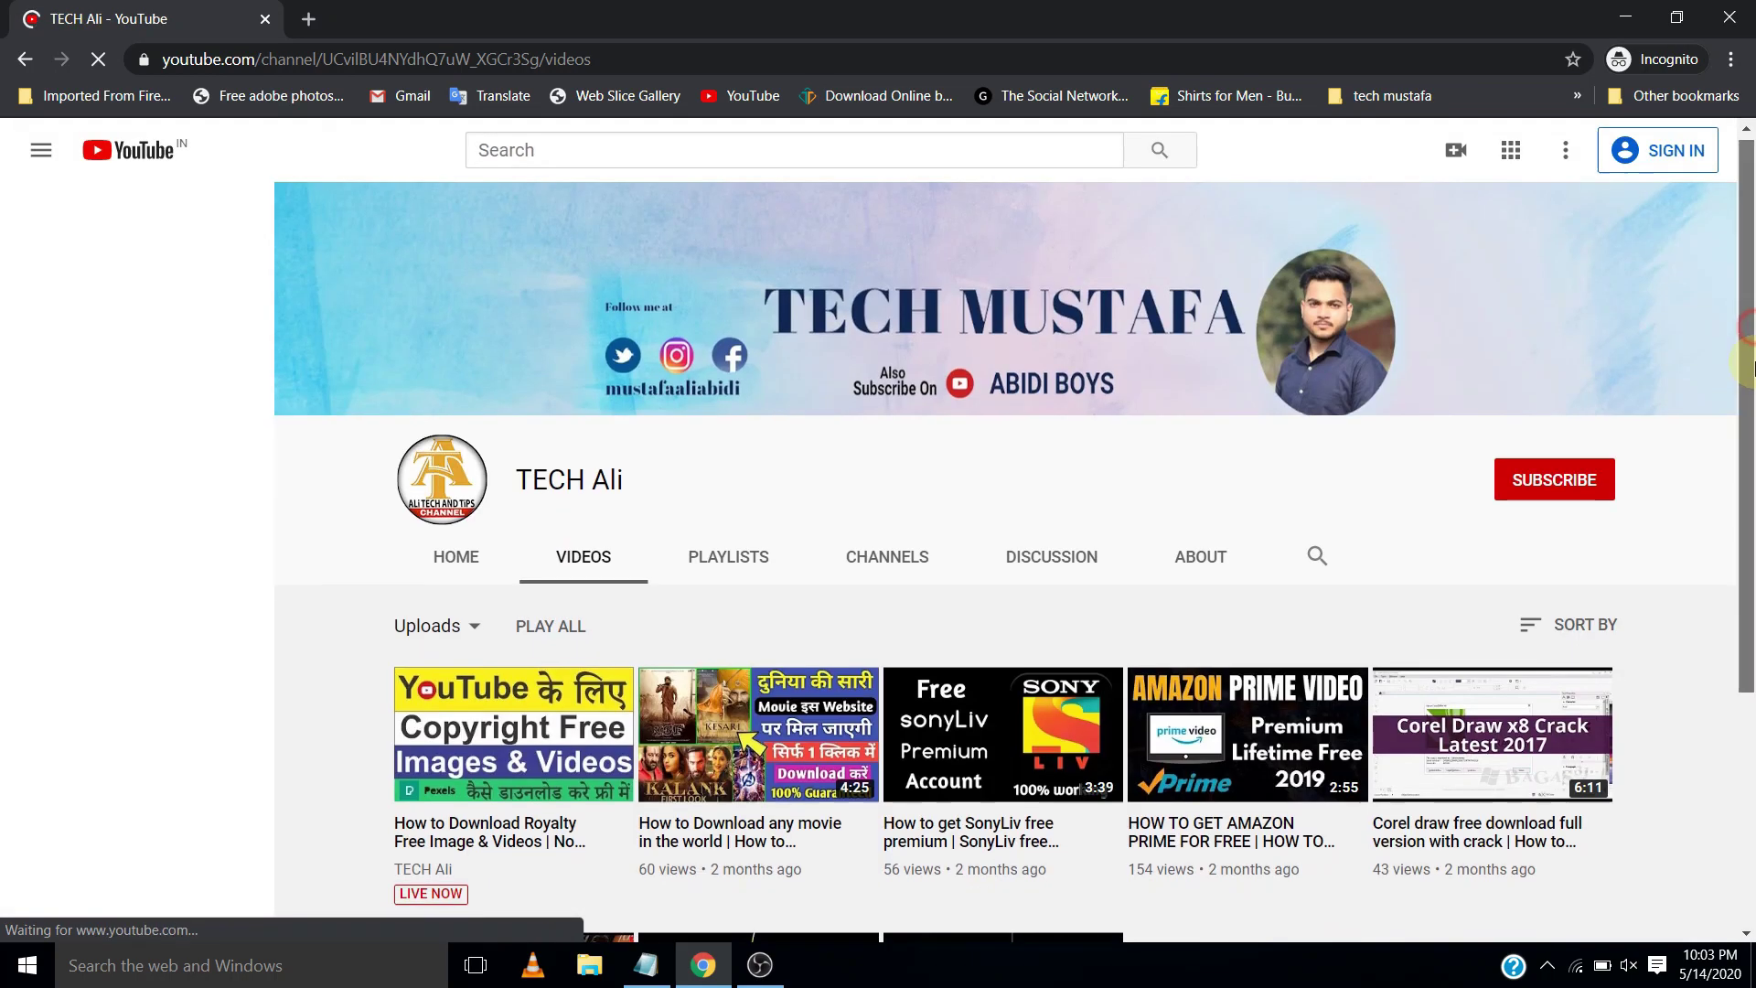
Open the live video from the YouTube channel's uploads in the incognito window and check its title, description and player
scroll(1636, 477, "down", 3)
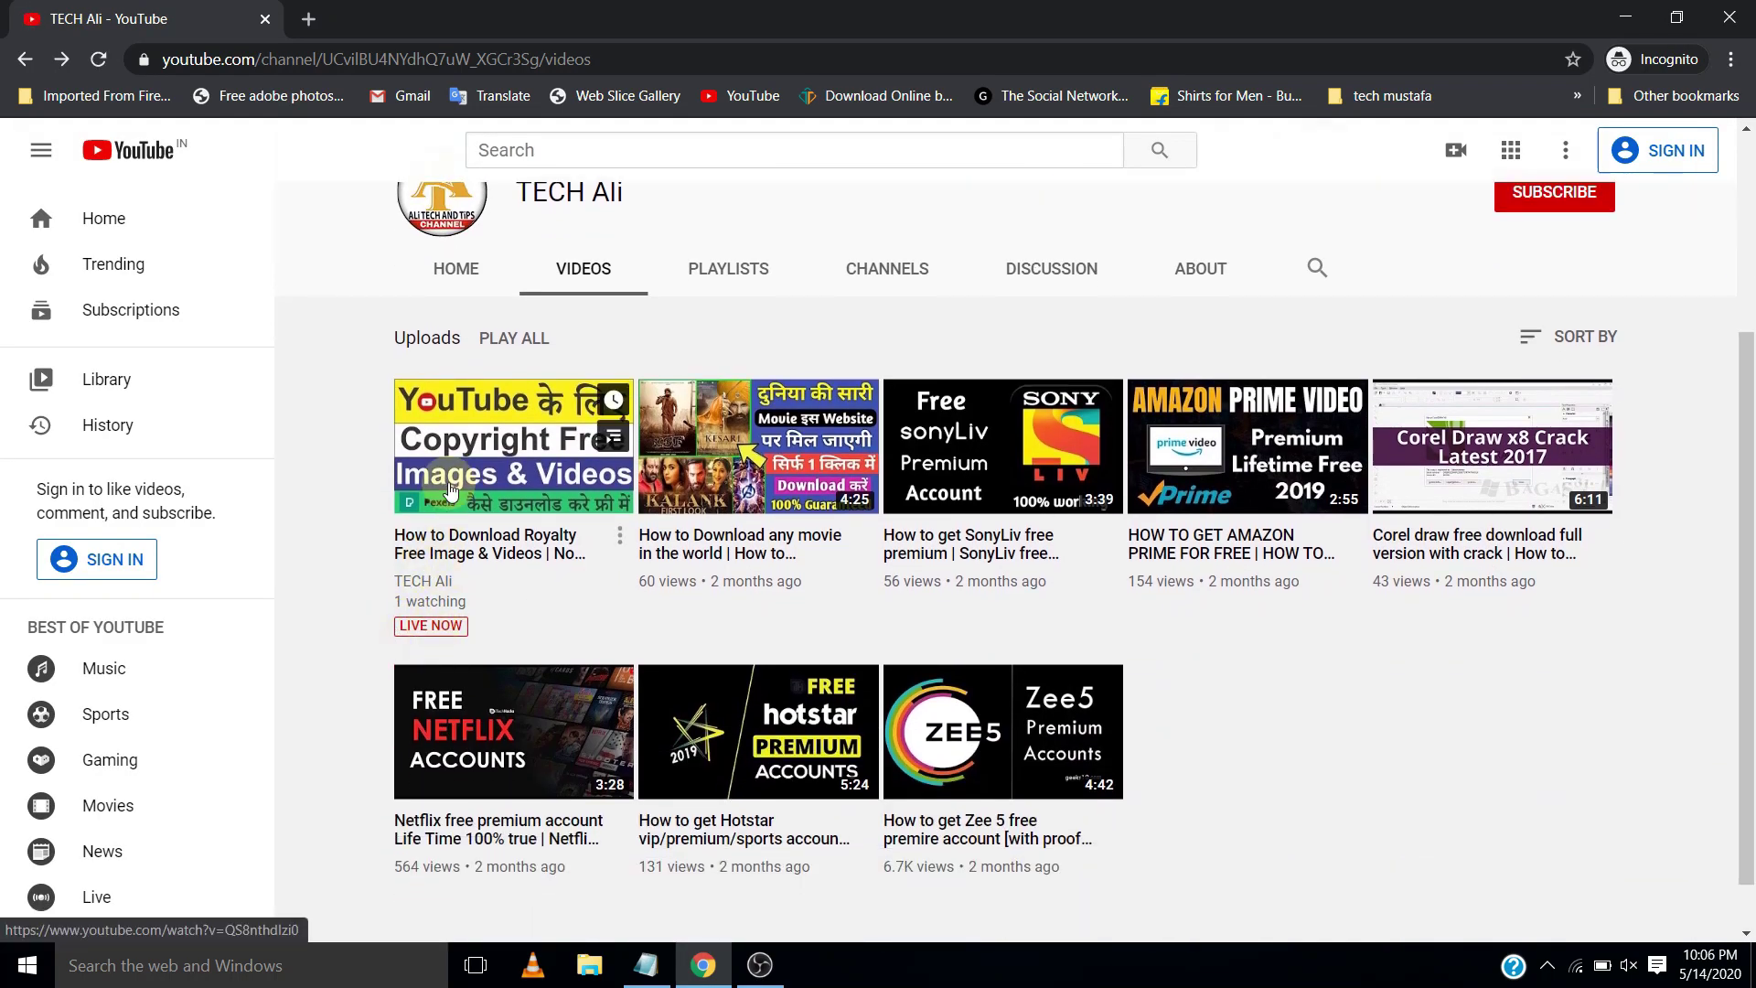
left_click(498, 487)
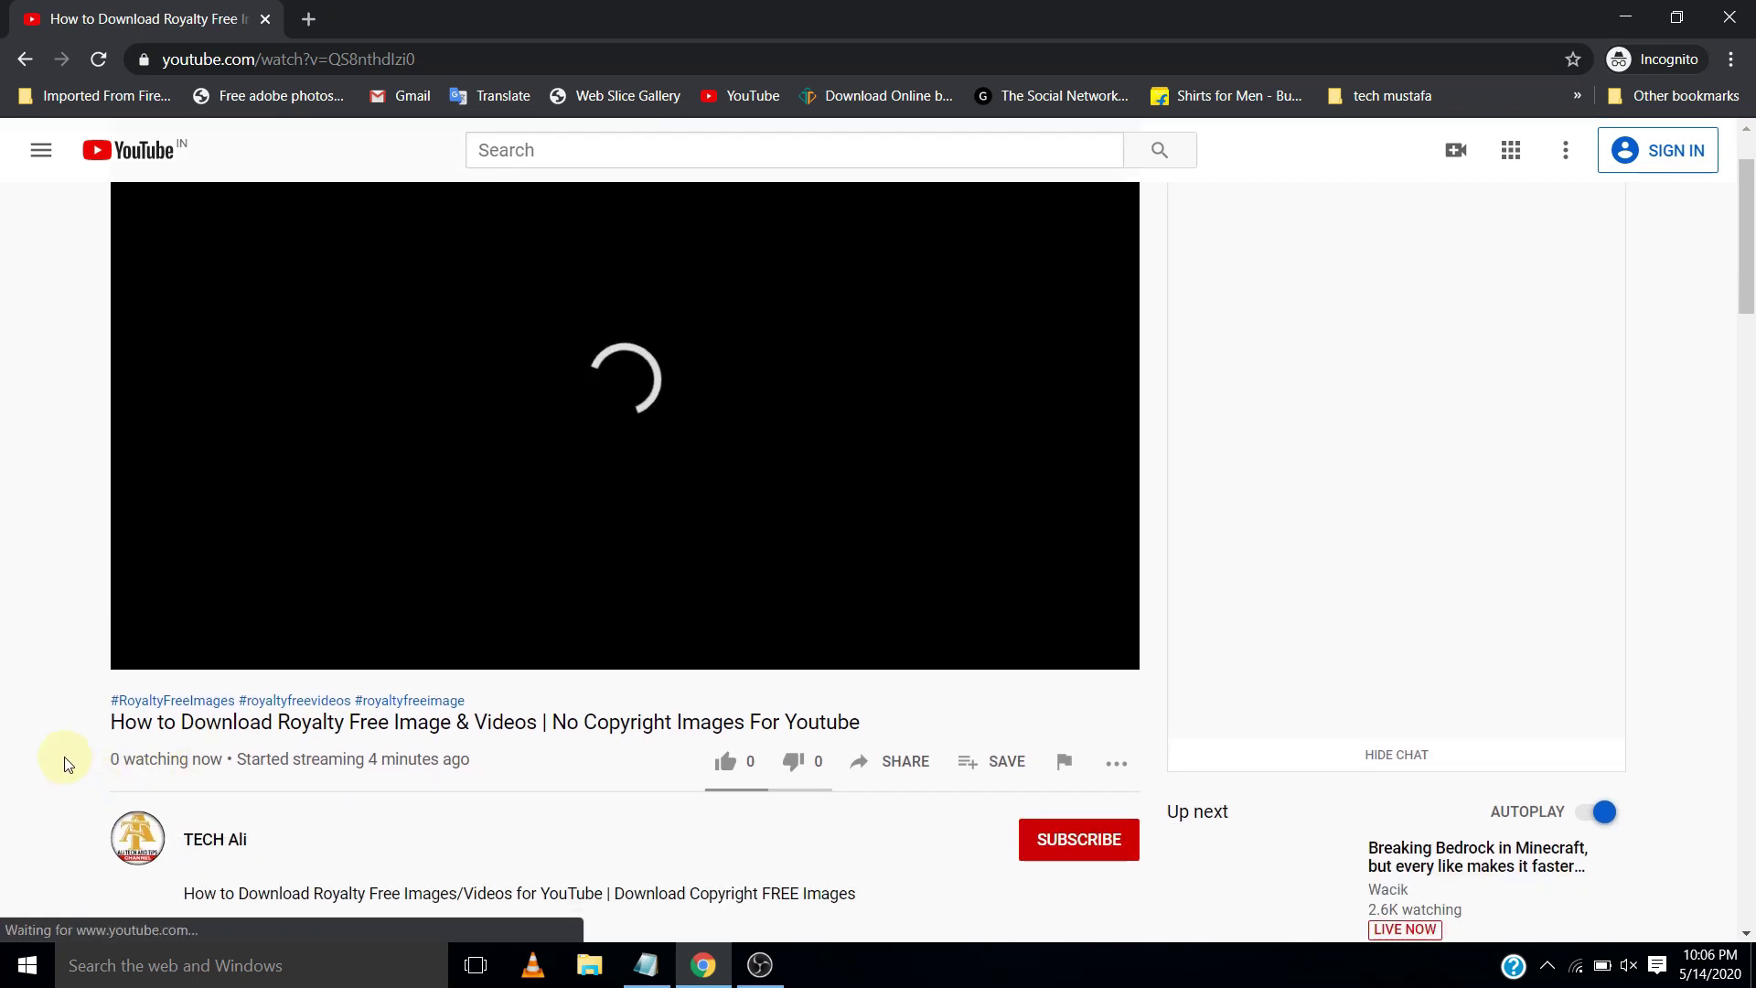
scroll(348, 719, "down", 3)
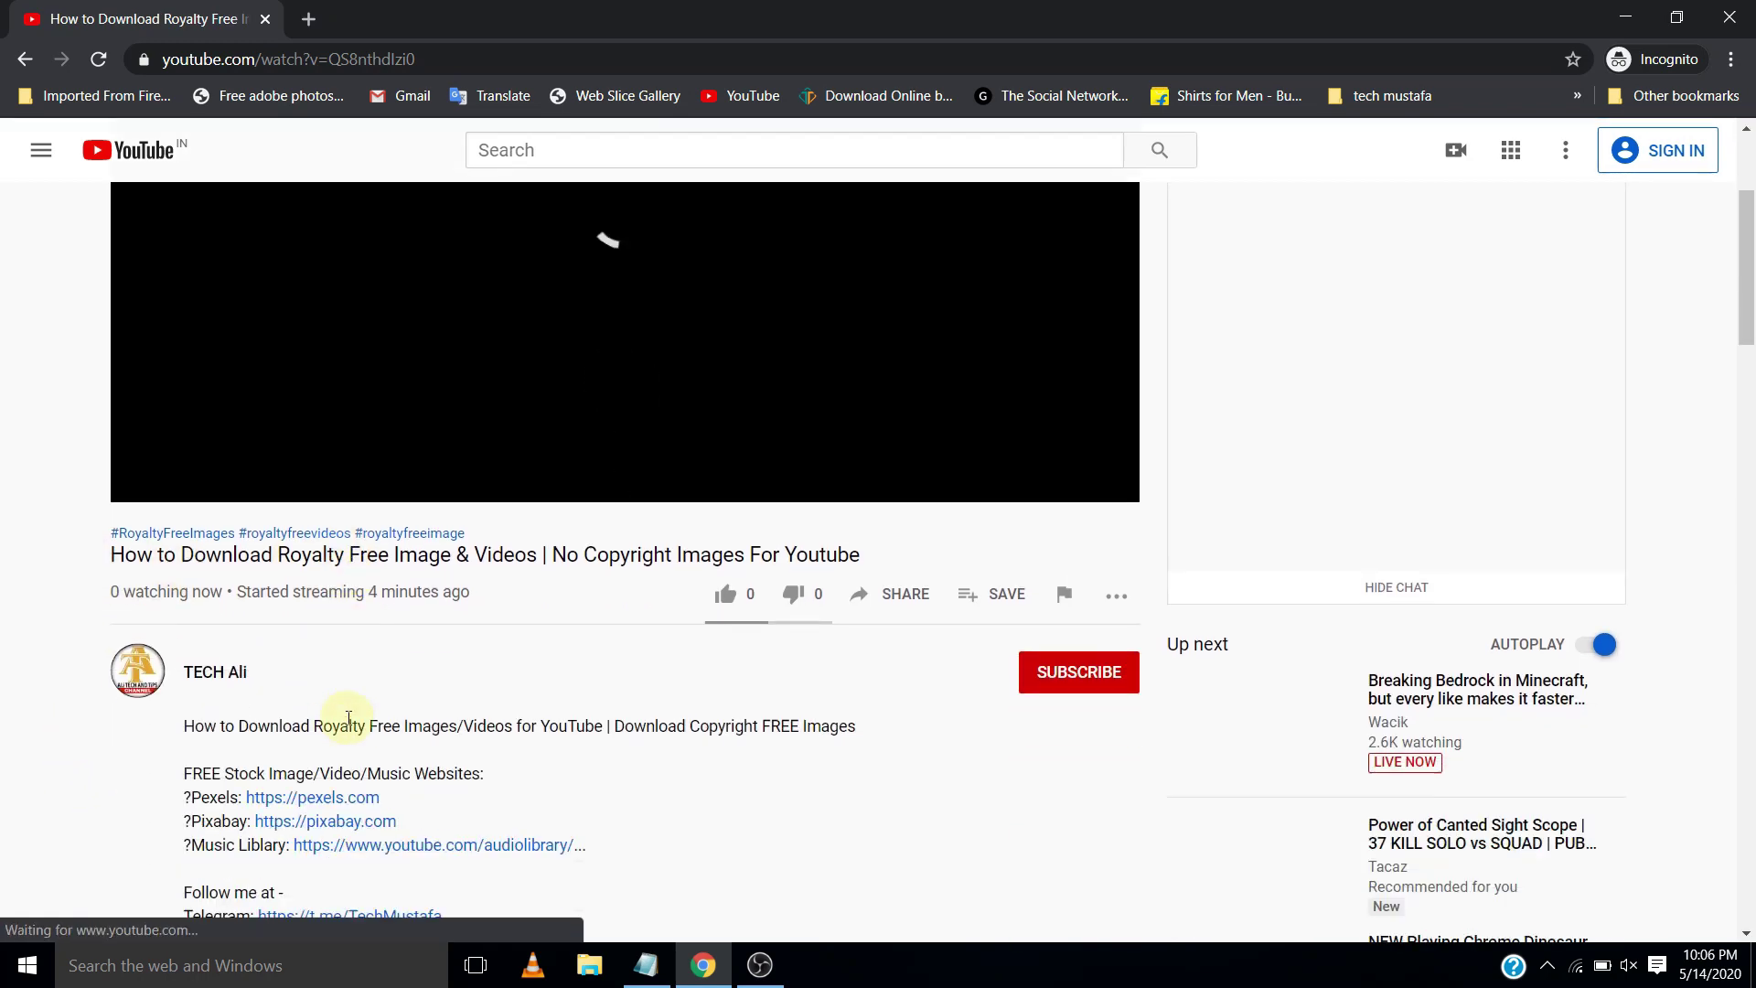
scroll(882, 671, "down", 5)
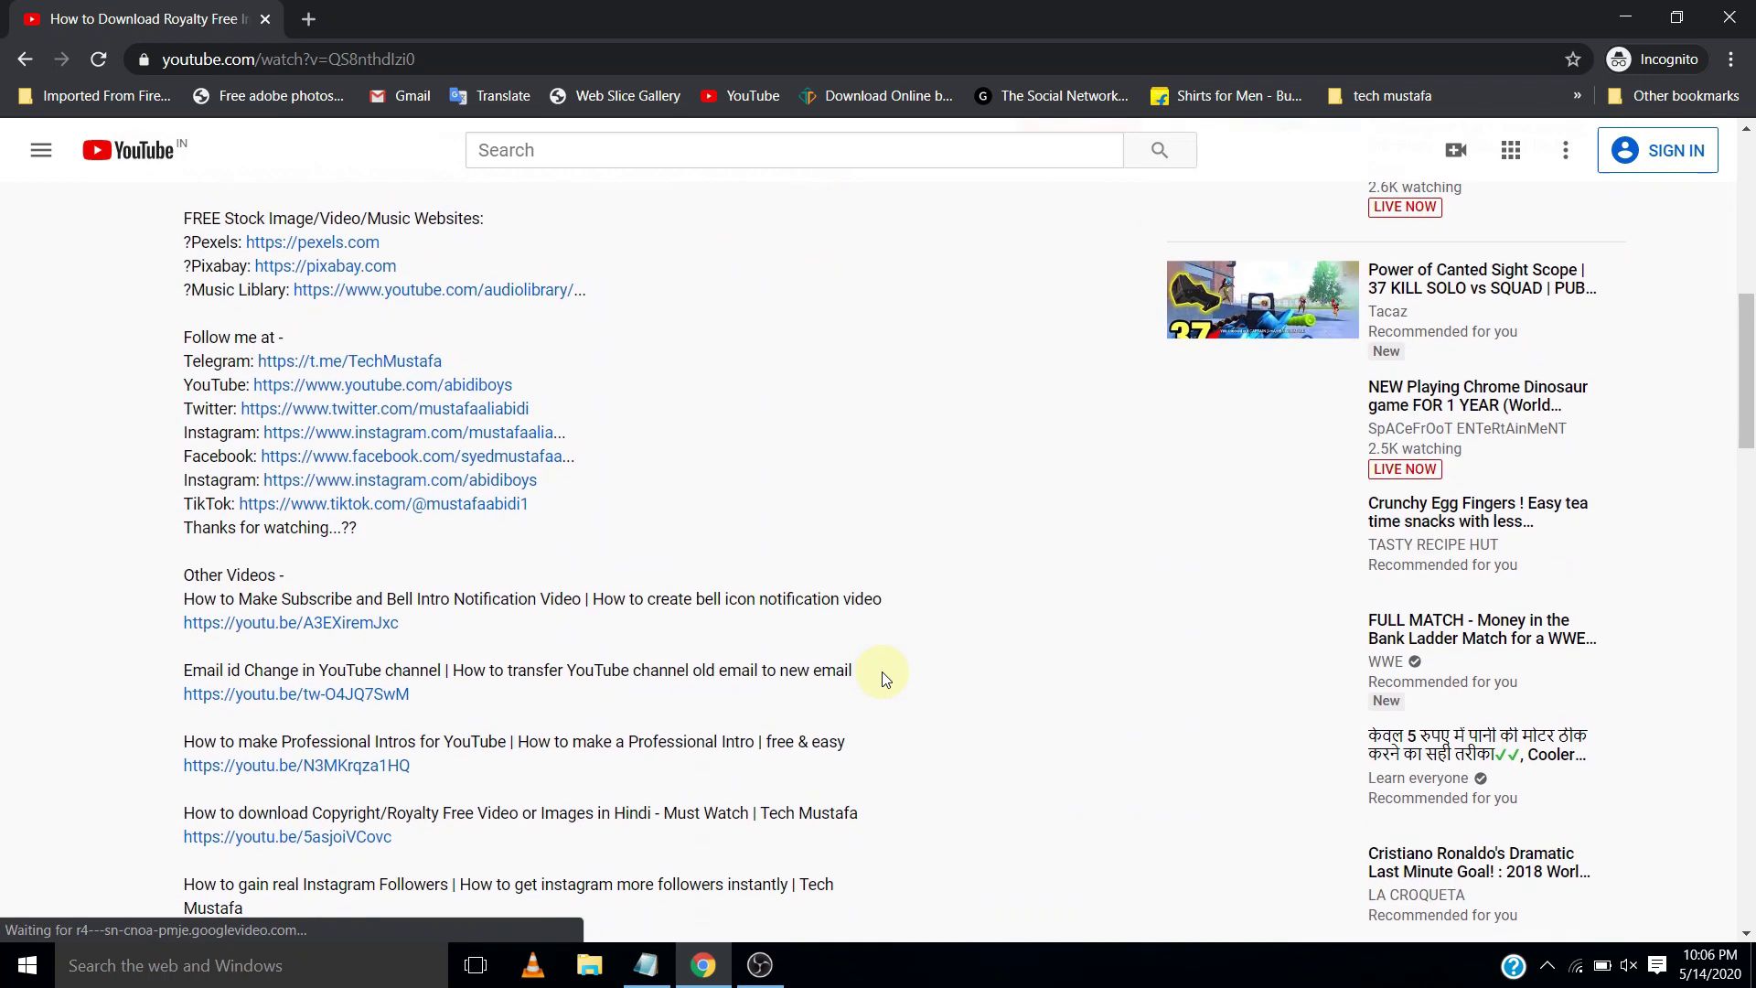
scroll(843, 550, "up", 9)
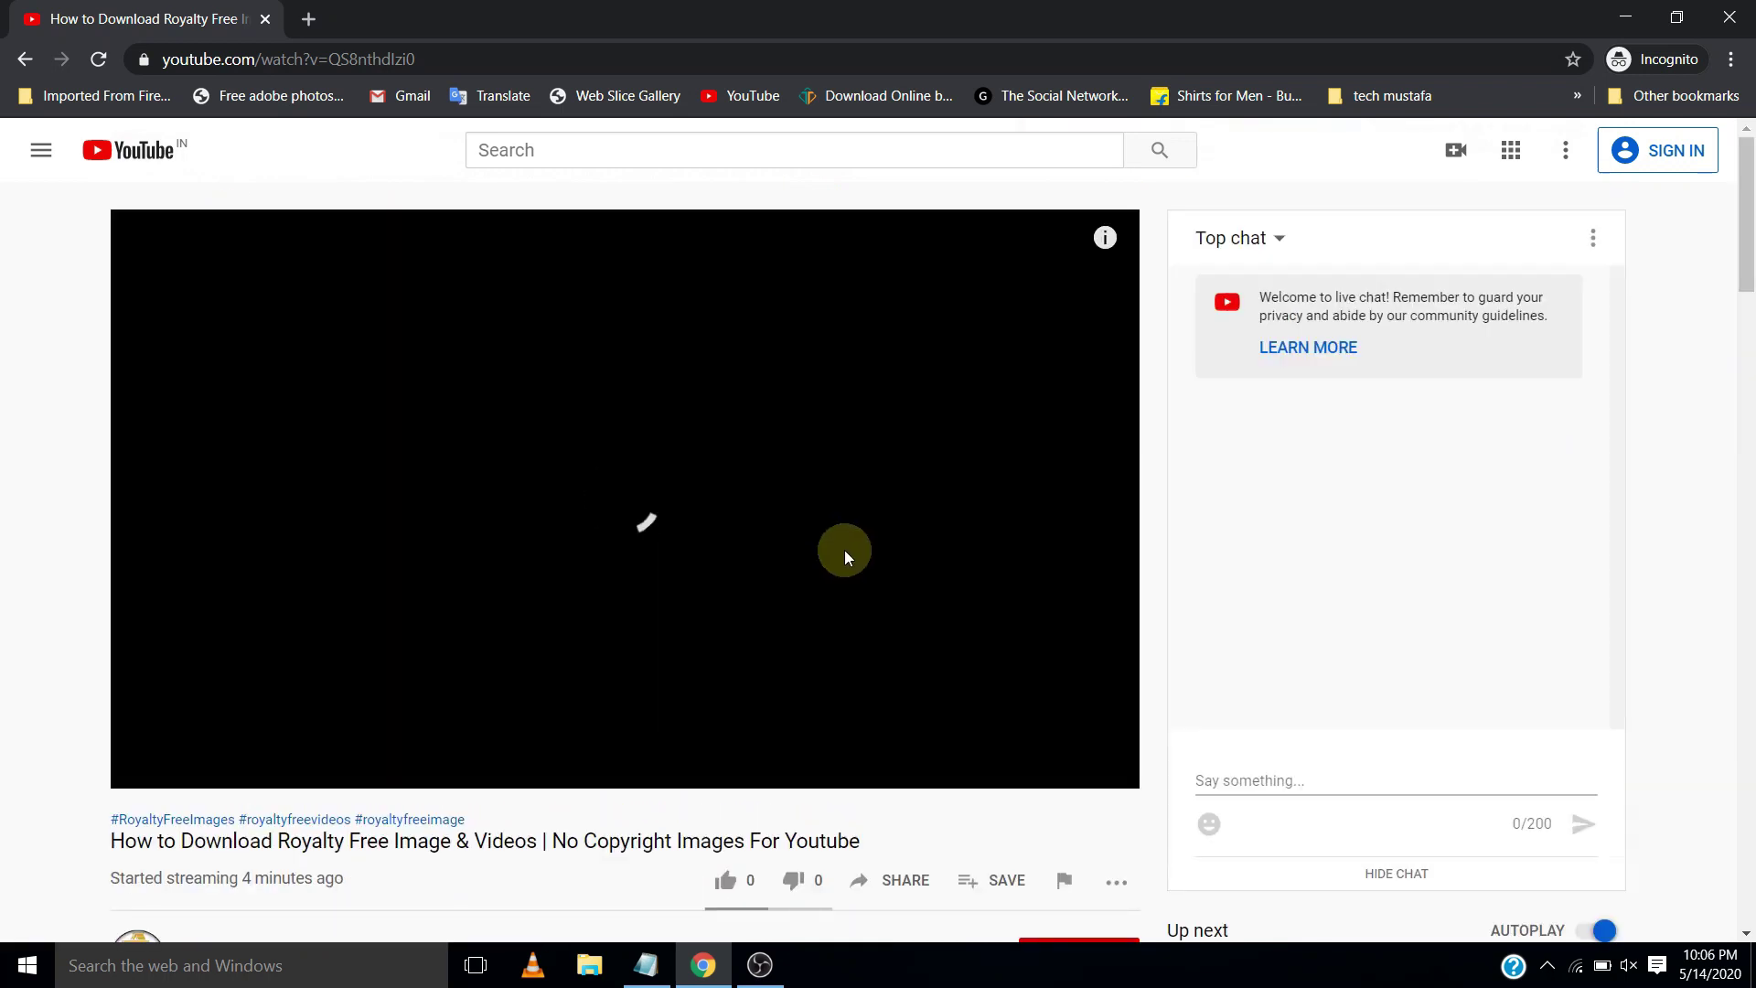